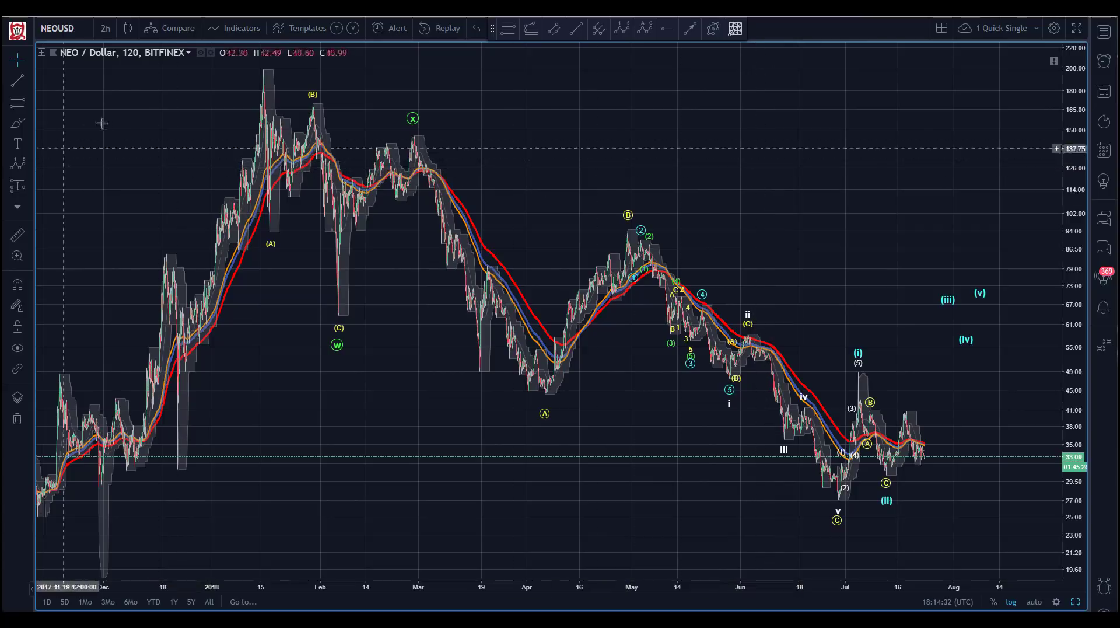
# - Move the green circled y label up to just below the yellow circled C at the late-June low
pyautogui.moveTo(122, 123); pyautogui.dragTo(104, 144)
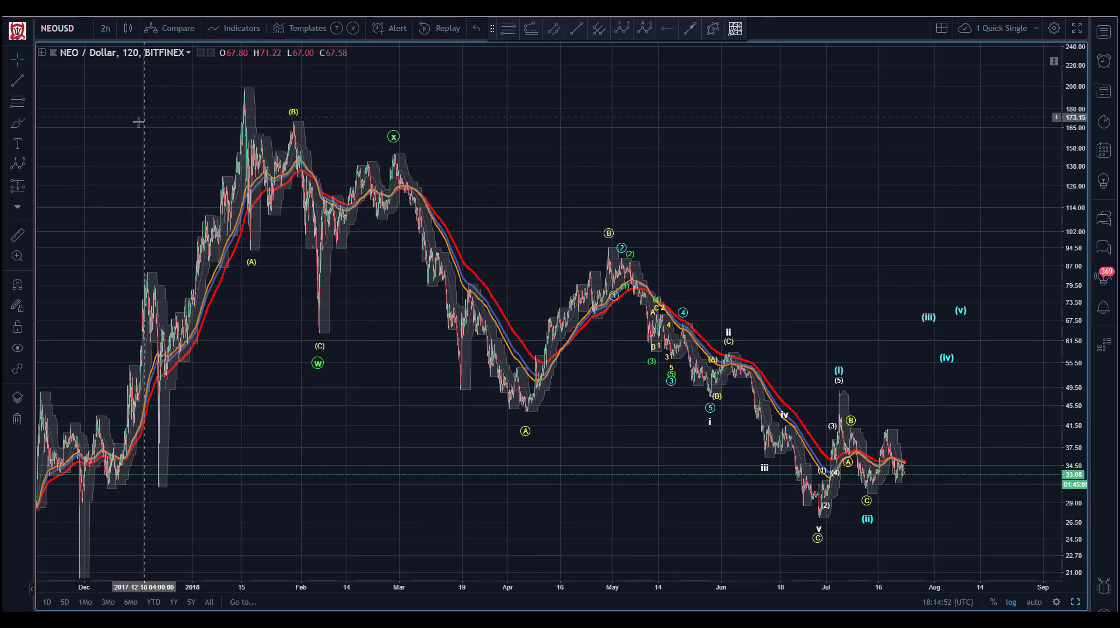
pyautogui.moveTo(135, 118); pyautogui.dragTo(105, 117)
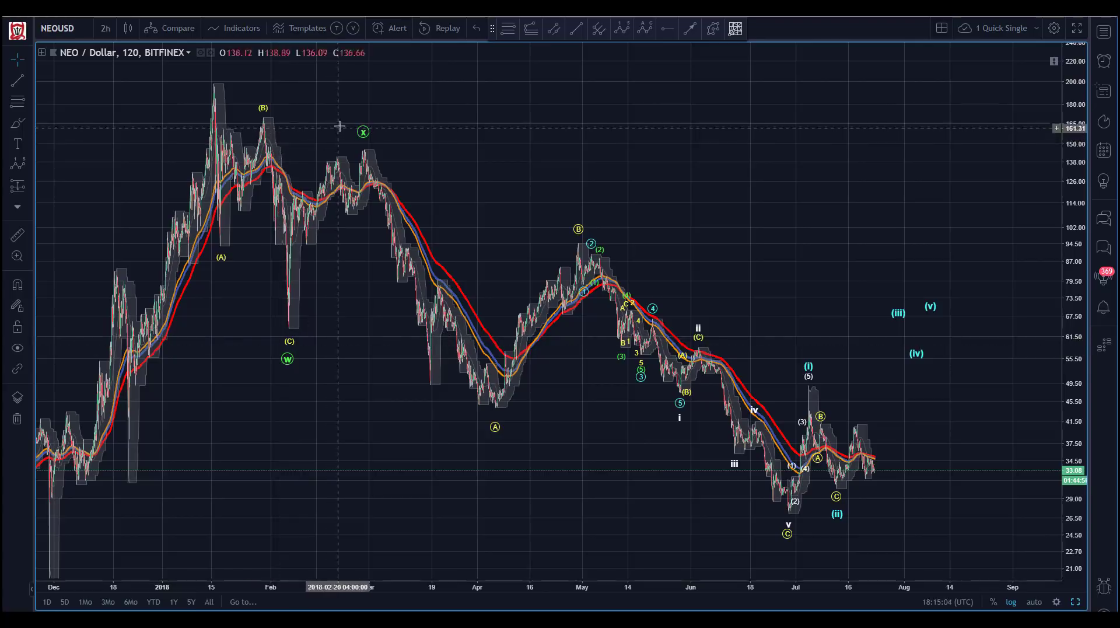
pyautogui.moveTo(463, 216); pyautogui.dragTo(449, 178)
pyautogui.moveTo(775, 570); pyautogui.dragTo(770, 504)
pyautogui.click(549, 162)
pyautogui.moveTo(544, 160)
pyautogui.mouseDown()
pyautogui.moveTo(555, 175)
pyautogui.moveTo(549, 209)
pyautogui.mouseUp()
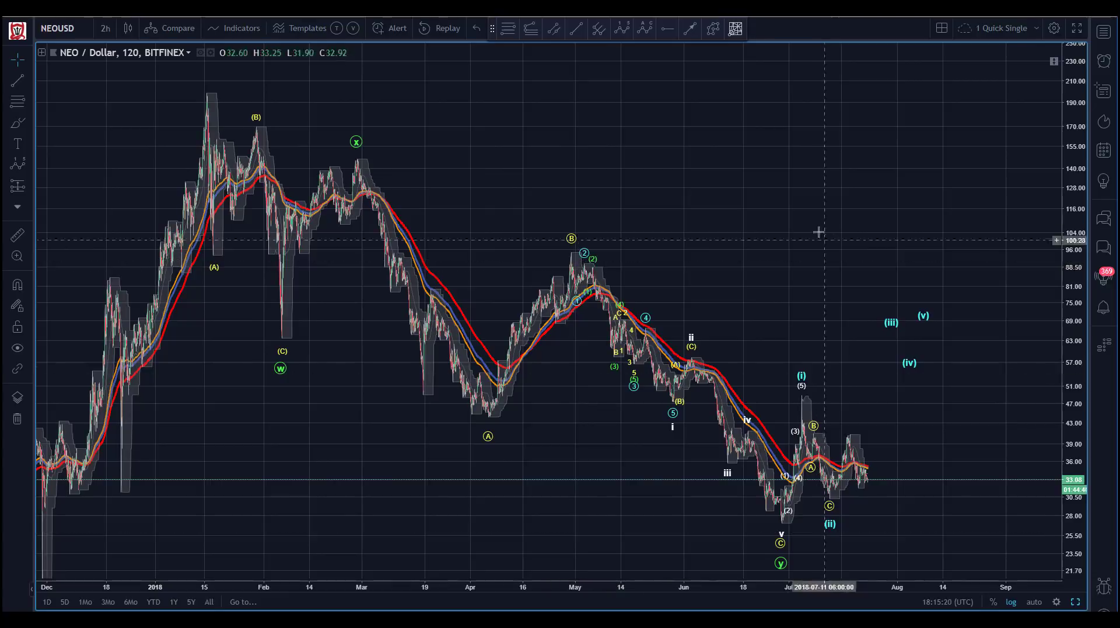
# - Draw a Fibonacci retracement from the wave x high at 146.59 down to the wave A low at 44.01
pyautogui.moveTo(763, 173); pyautogui.dragTo(733, 153)
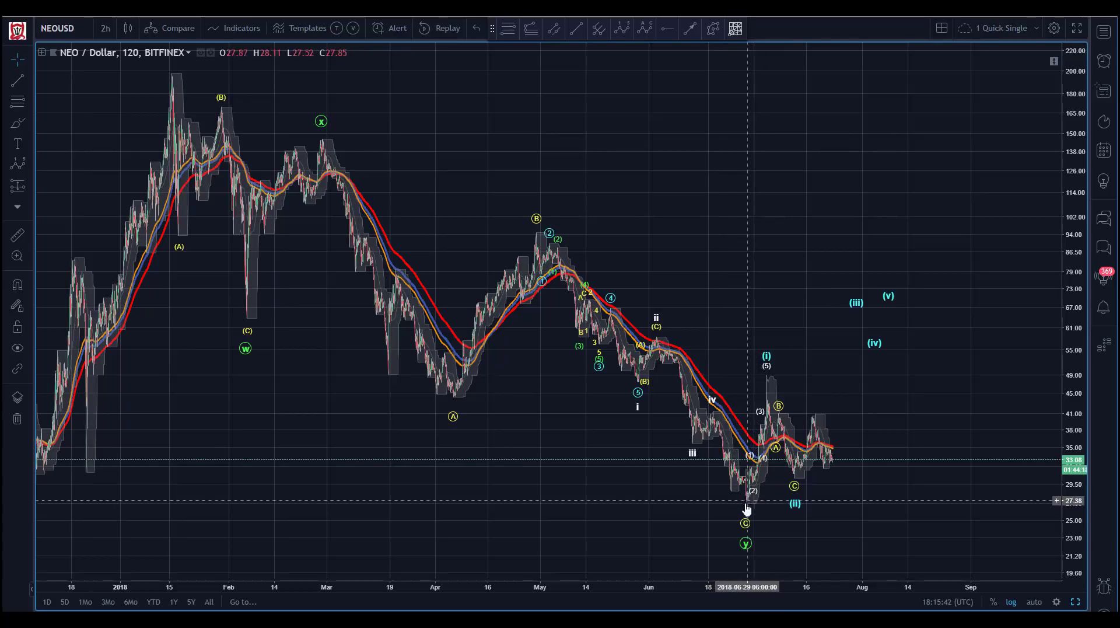
pyautogui.moveTo(516, 133); pyautogui.dragTo(515, 151)
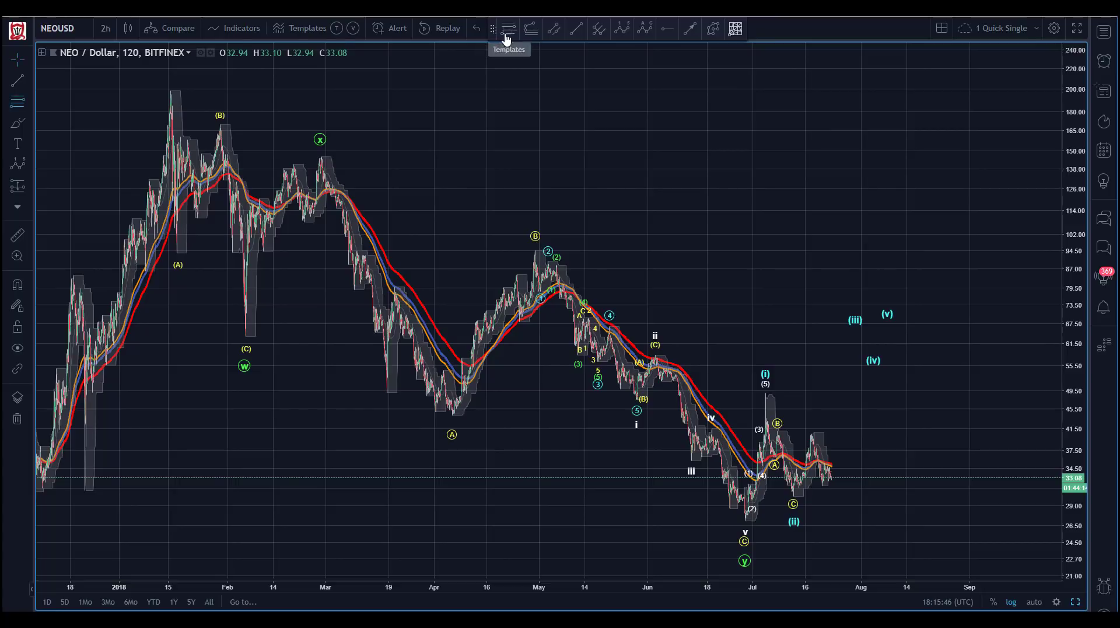
pyautogui.click(318, 156)
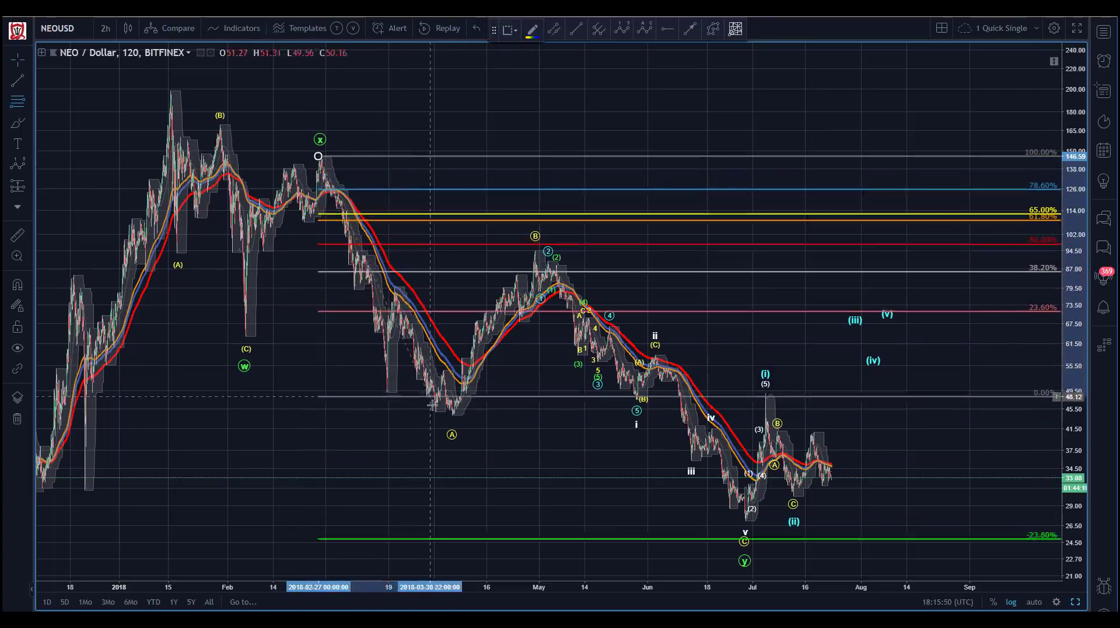
pyautogui.click(435, 416)
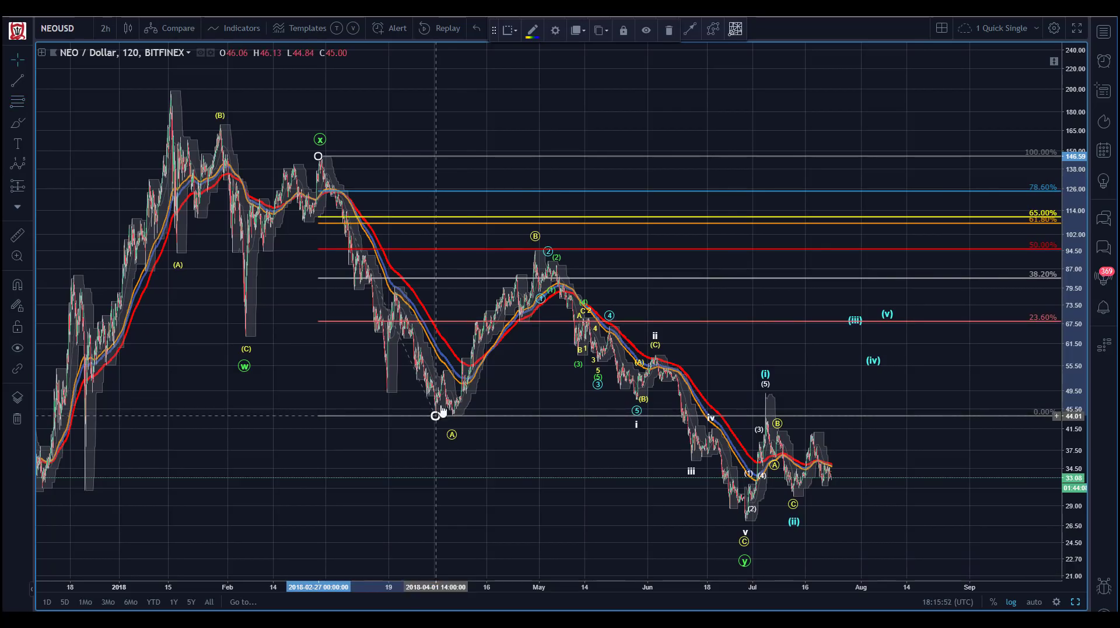
pyautogui.click(535, 244)
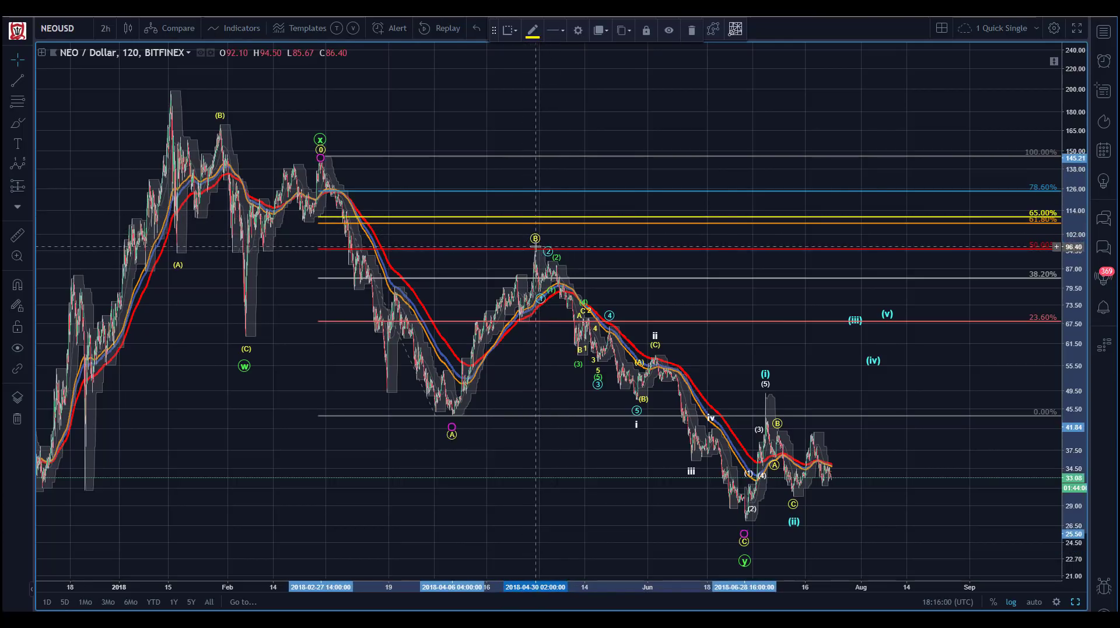
pyautogui.click(491, 107)
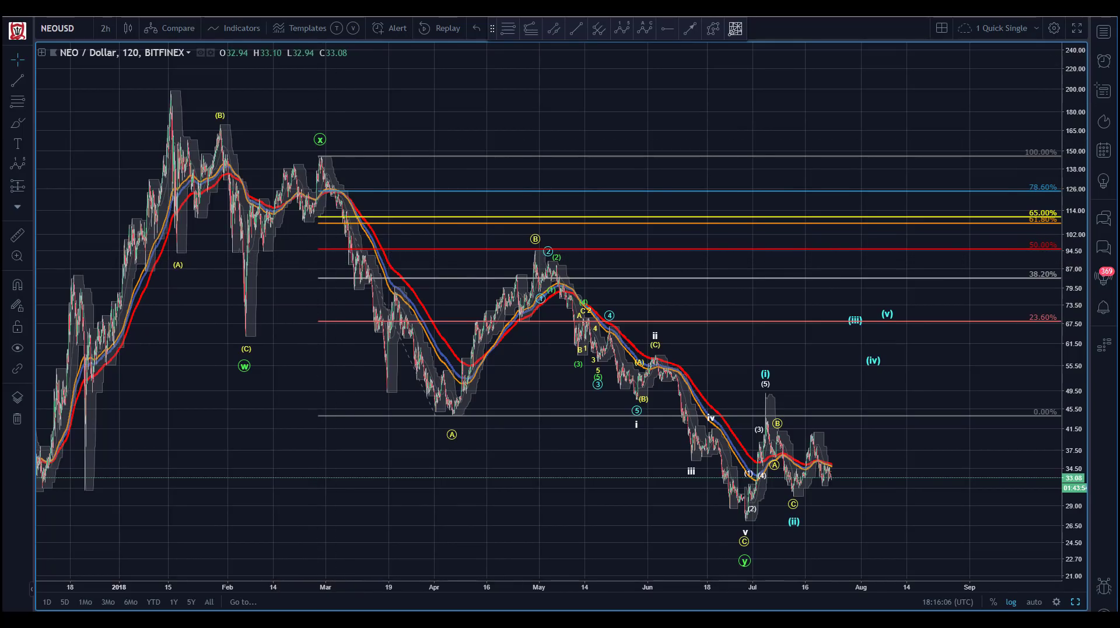
# - Draw a cyan ABC correction from the April low at 44.46 through A at 84.81 and B at 67.01 to C at 94.18
pyautogui.moveTo(1081, 136); pyautogui.dragTo(1089, 175)
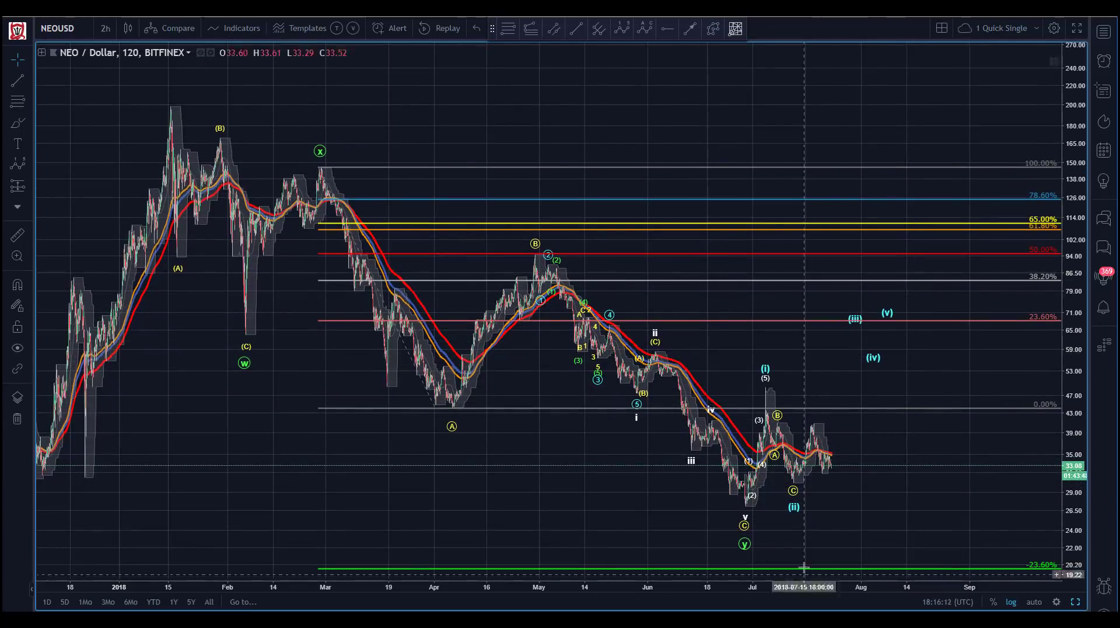
pyautogui.moveTo(522, 115); pyautogui.dragTo(519, 91)
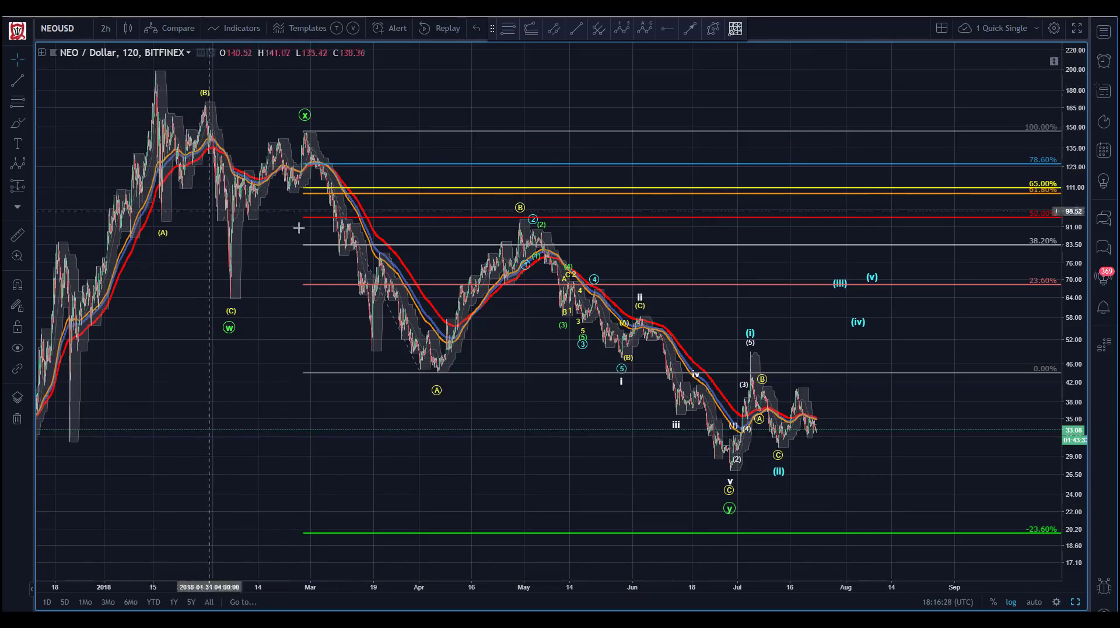
pyautogui.moveTo(95, 109); pyautogui.dragTo(73, 117)
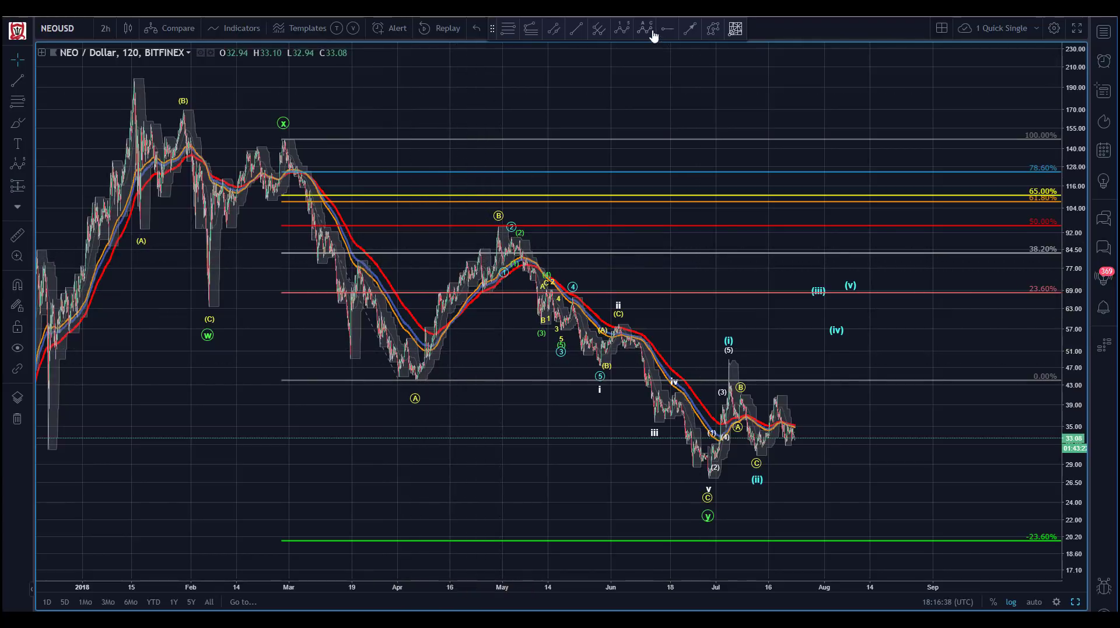
pyautogui.click(534, 34)
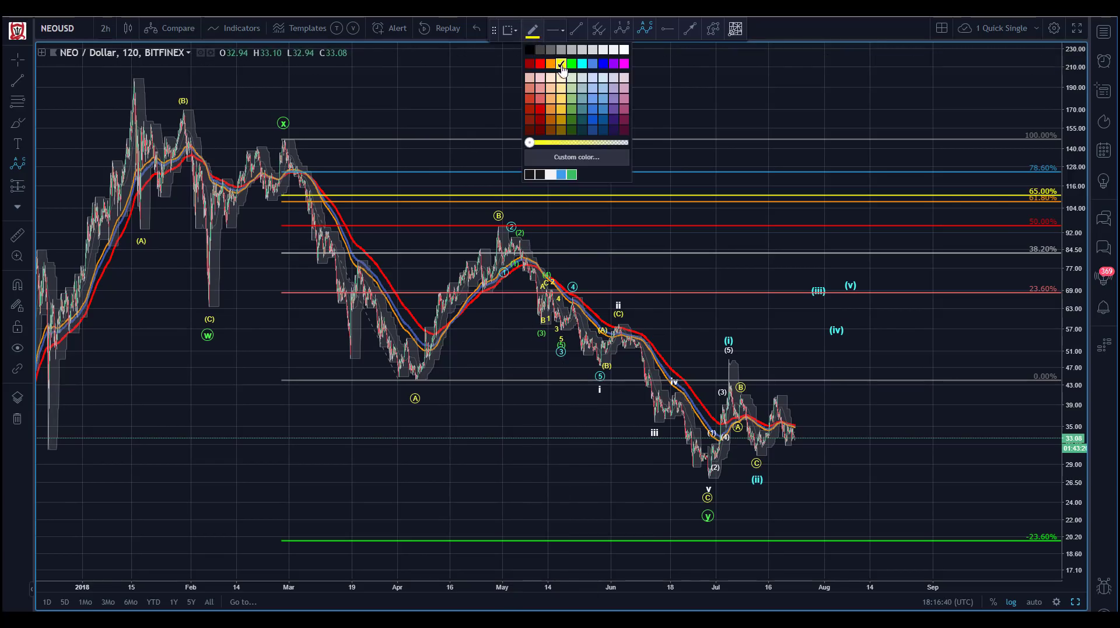
pyautogui.click(581, 65)
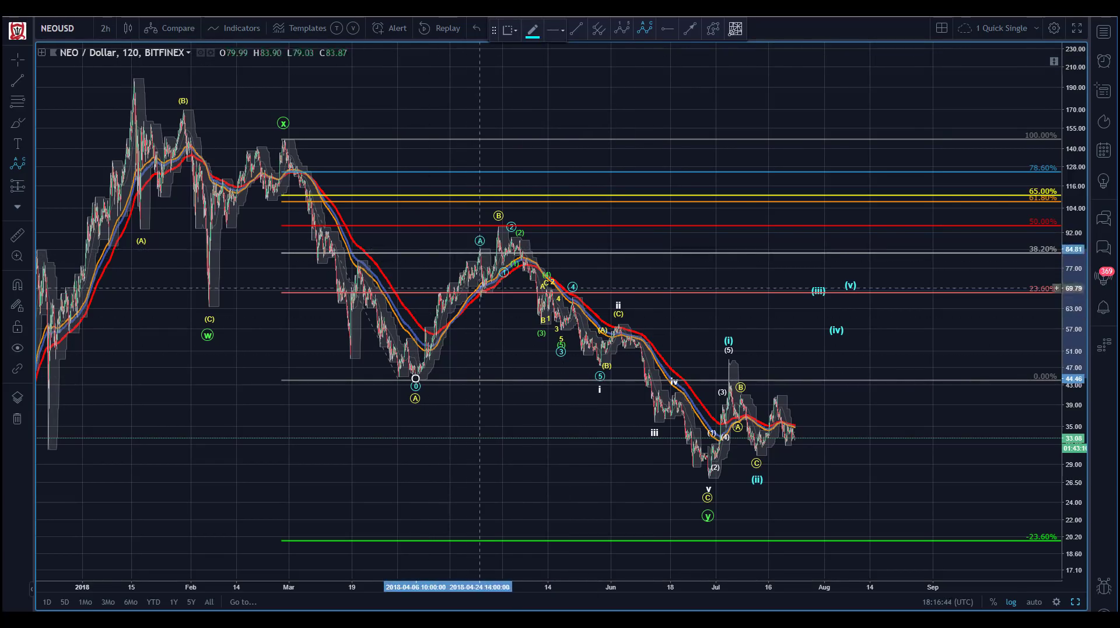
pyautogui.click(498, 227)
pyautogui.click(481, 296)
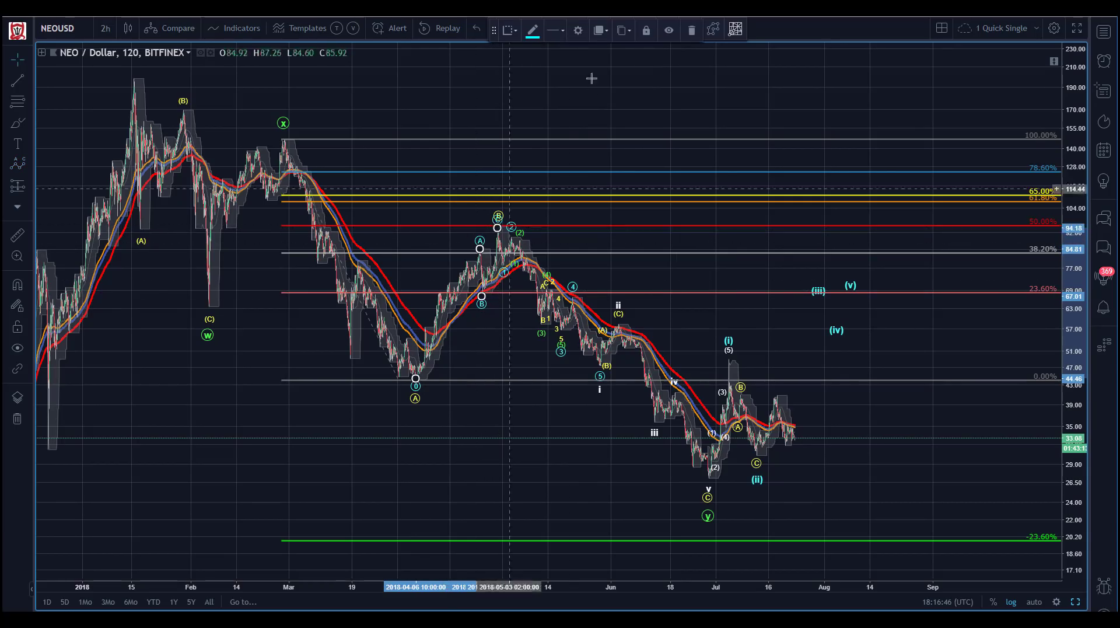
# - Change the degree of the new cyan ABC correction to Submicro
pyautogui.click(579, 32)
pyautogui.click(552, 291)
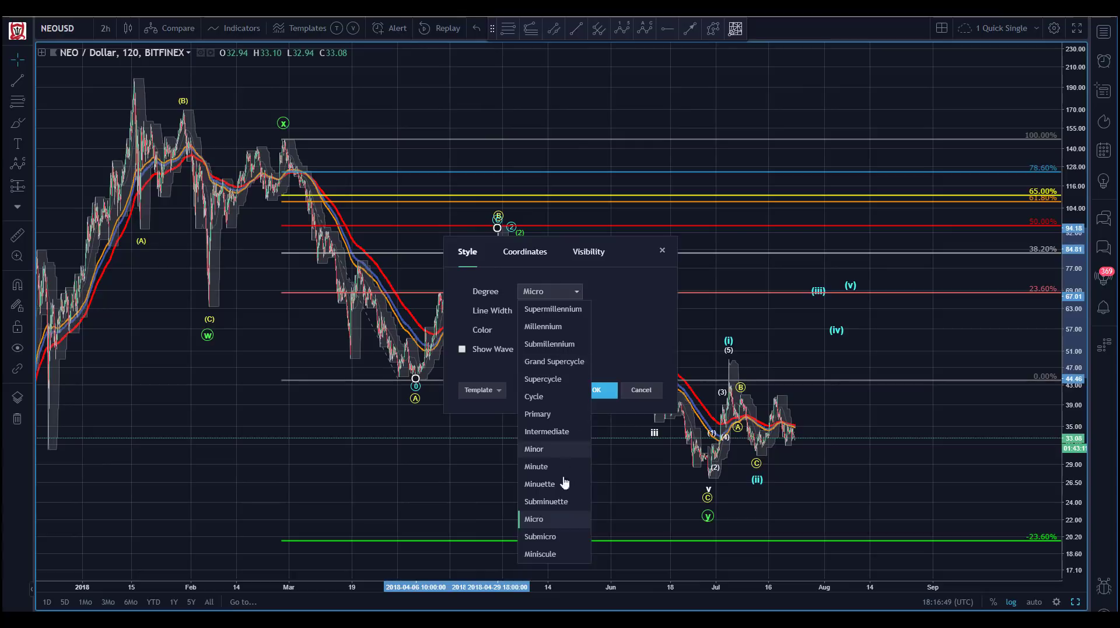
pyautogui.click(546, 536)
pyautogui.click(595, 389)
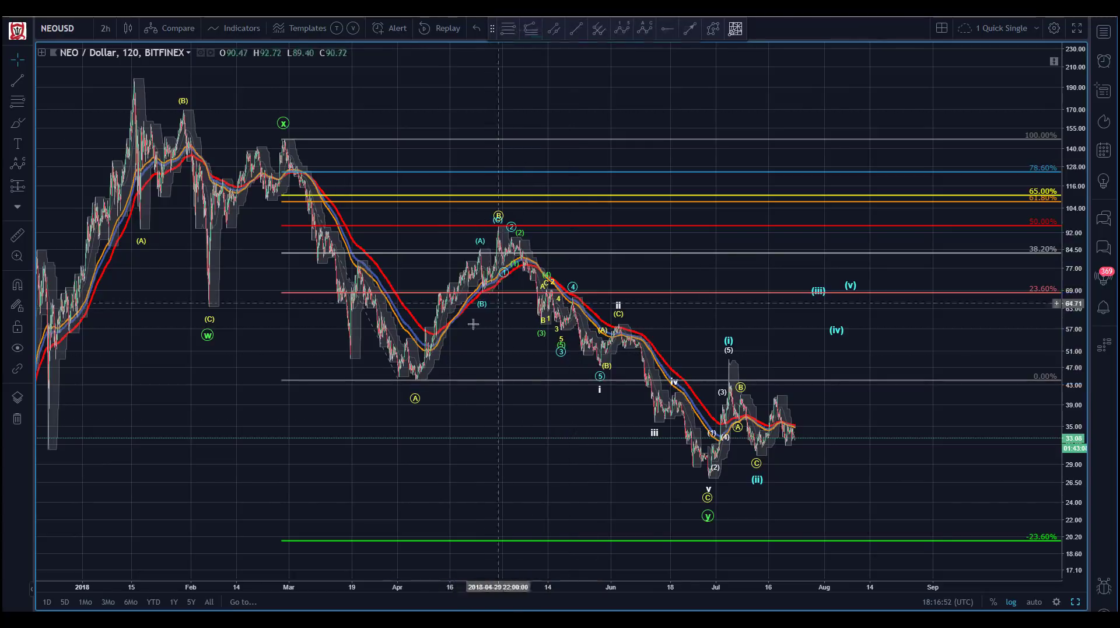
# - Adjust the cyan (B) point to about 68.19 and raise the yellow circled B label above the cyan (C)
pyautogui.click(482, 304)
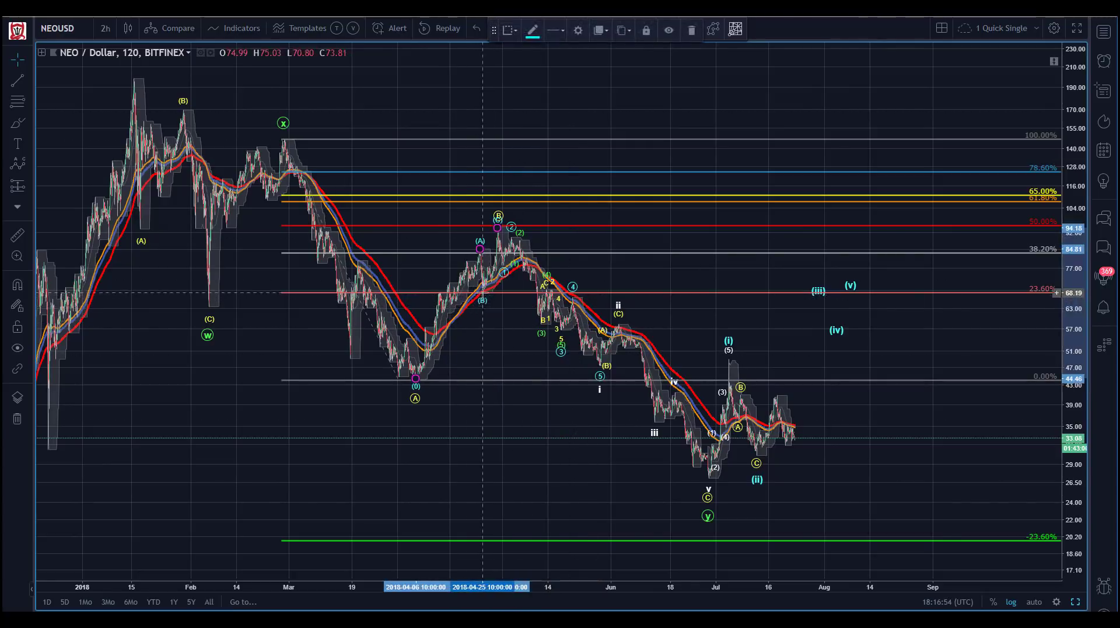
pyautogui.moveTo(499, 216); pyautogui.dragTo(498, 214)
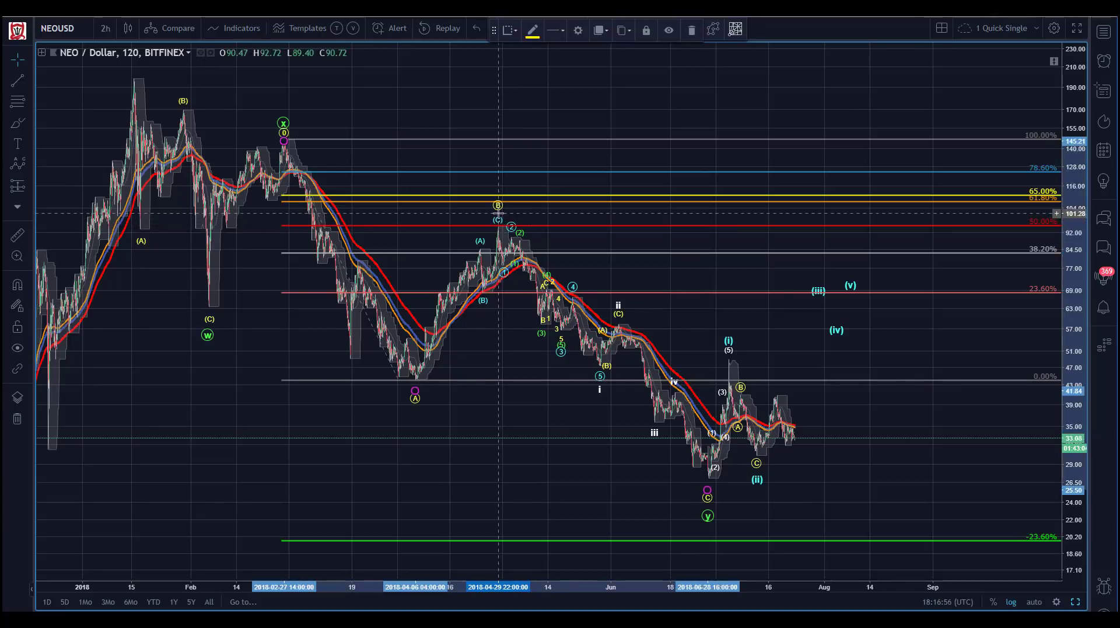
pyautogui.click(497, 127)
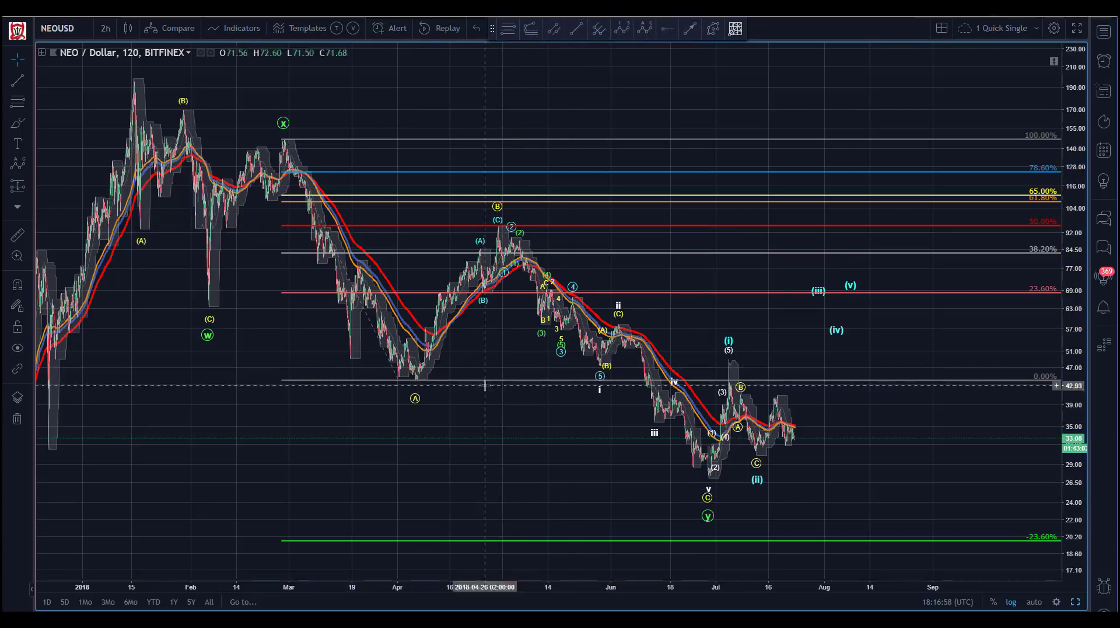
# - Zoom in on the April to July decline and examine the green wave count around its (3) in mid-May
pyautogui.click(17, 255)
pyautogui.moveTo(411, 199); pyautogui.dragTo(900, 546)
pyautogui.moveTo(255, 290); pyautogui.dragTo(294, 355)
pyautogui.moveTo(1075, 320); pyautogui.dragTo(1073, 137)
pyautogui.moveTo(274, 319); pyautogui.dragTo(291, 376)
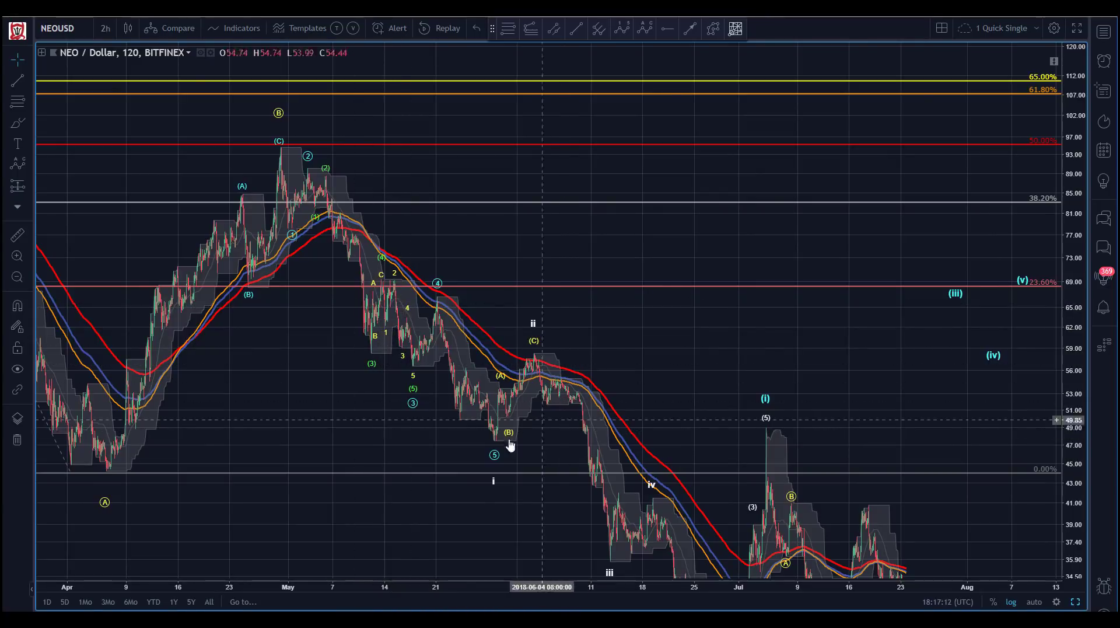
pyautogui.click(369, 356)
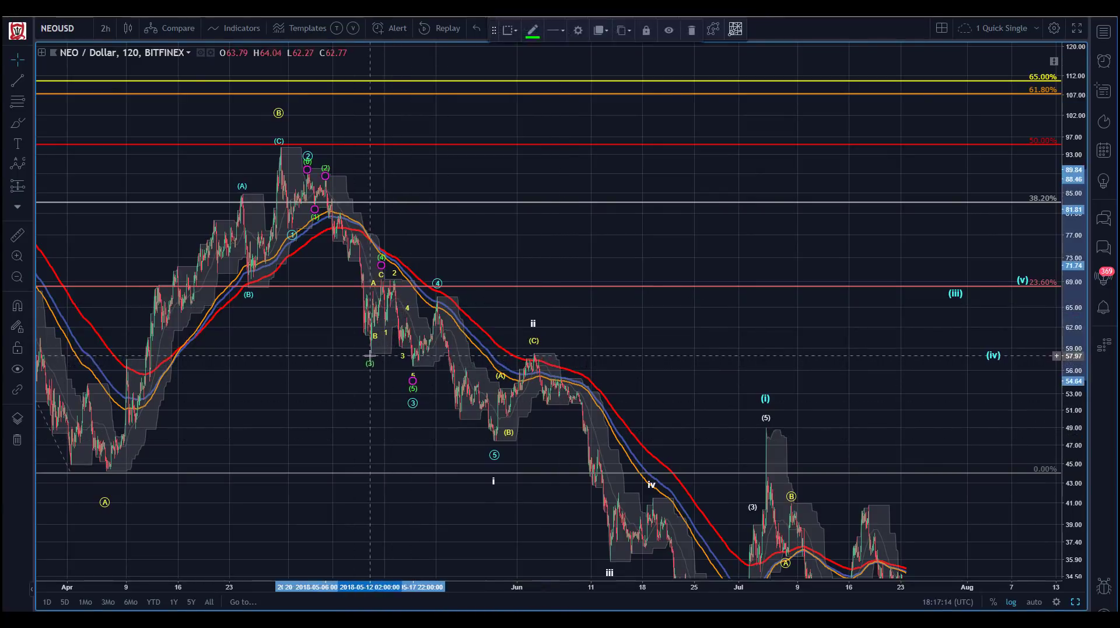
pyautogui.click(324, 356)
# - Nudge the yellow circled B label slightly closer to the cyan (C) at the late-April high
pyautogui.moveTo(566, 253)
pyautogui.mouseDown()
pyautogui.moveTo(564, 213)
pyautogui.moveTo(538, 171)
pyautogui.mouseUp()
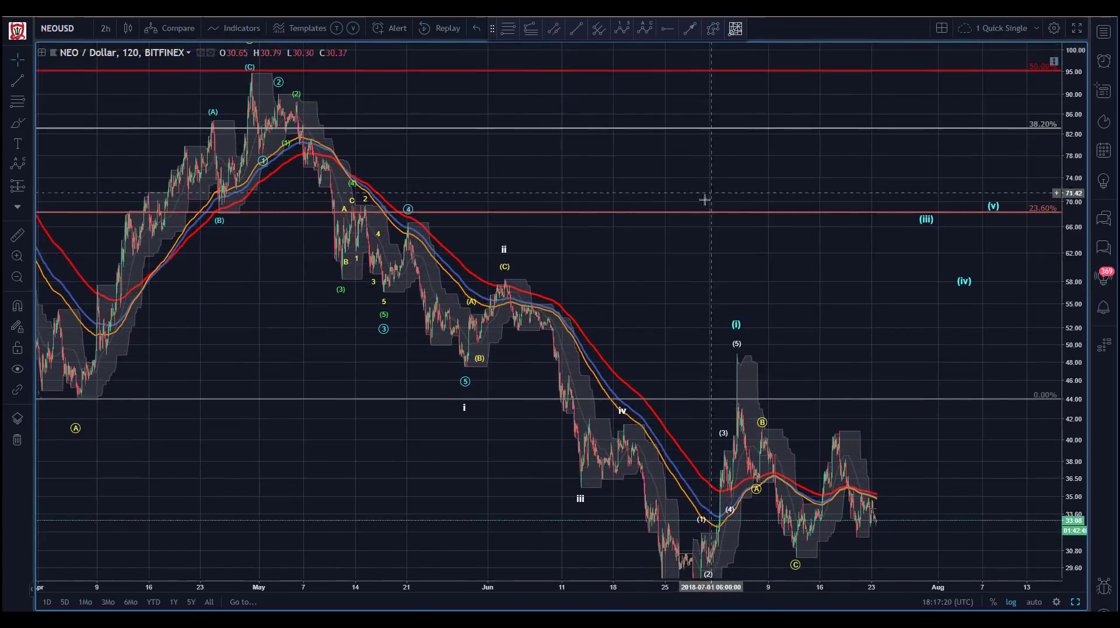
pyautogui.moveTo(1075, 135); pyautogui.dragTo(1088, 198)
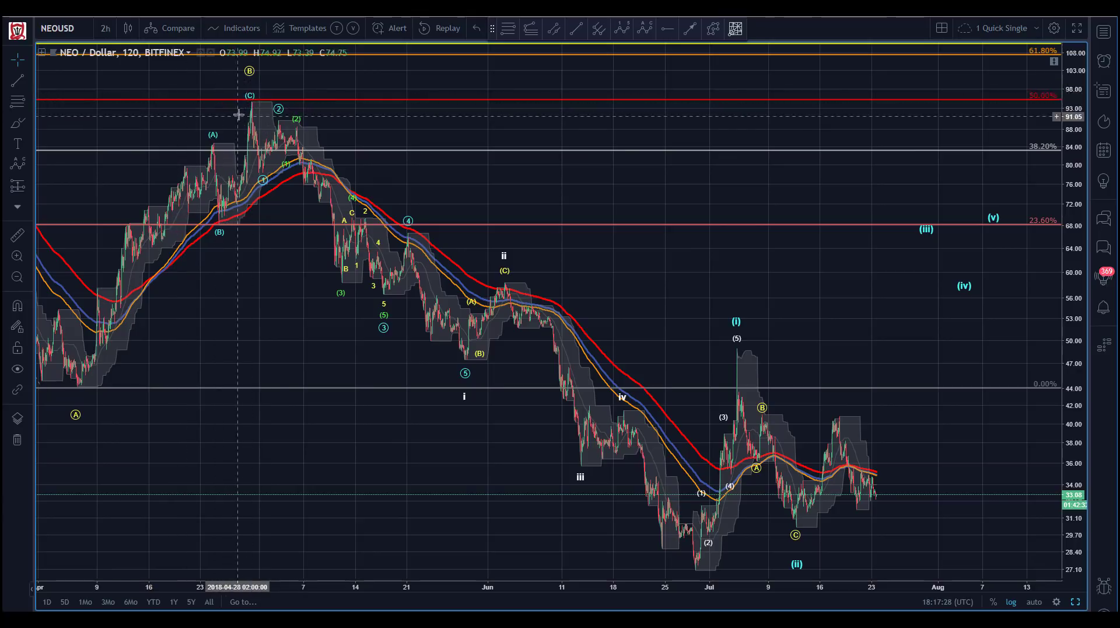
pyautogui.moveTo(250, 70); pyautogui.dragTo(251, 75)
pyautogui.click(302, 86)
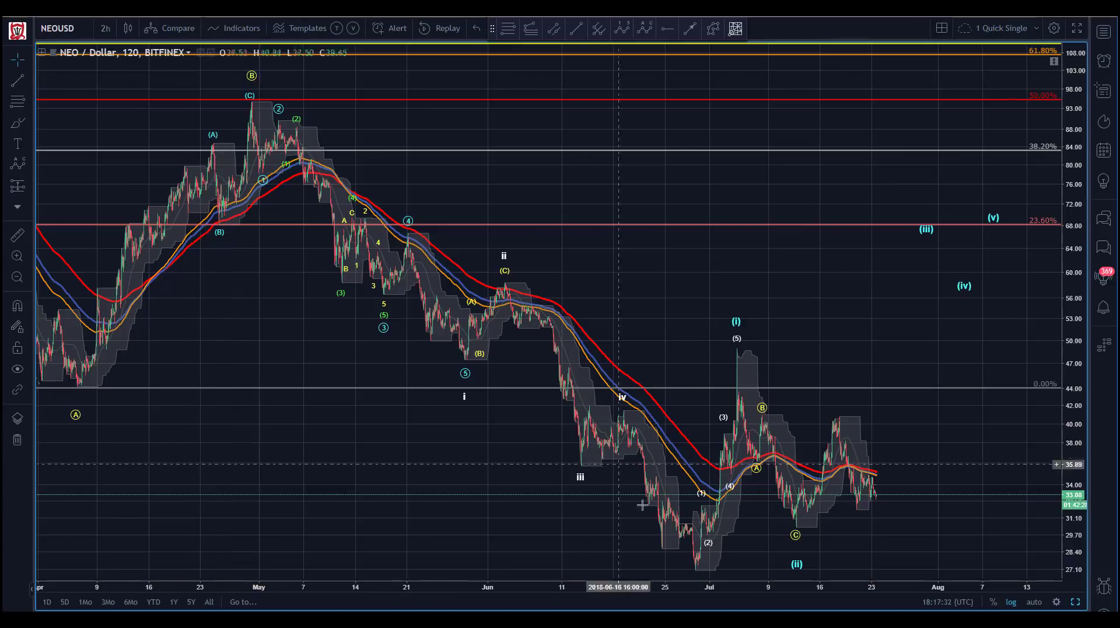
# - Move the white i label closer beneath the cyan circled 5, placing its point at 44.66
pyautogui.moveTo(1074, 388); pyautogui.dragTo(1074, 411)
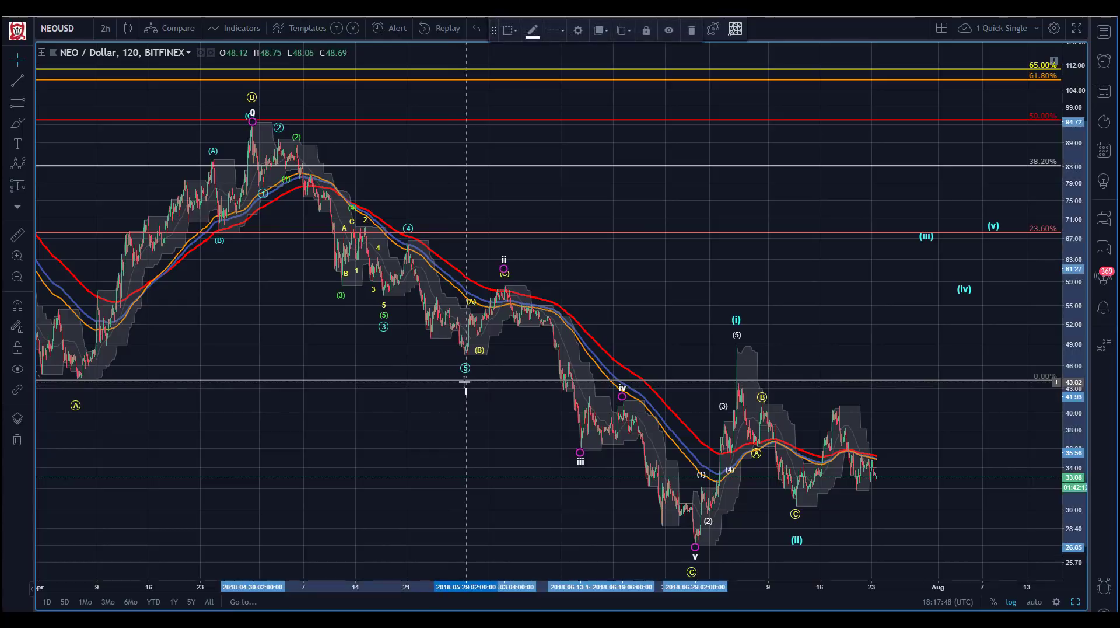
pyautogui.click(310, 135)
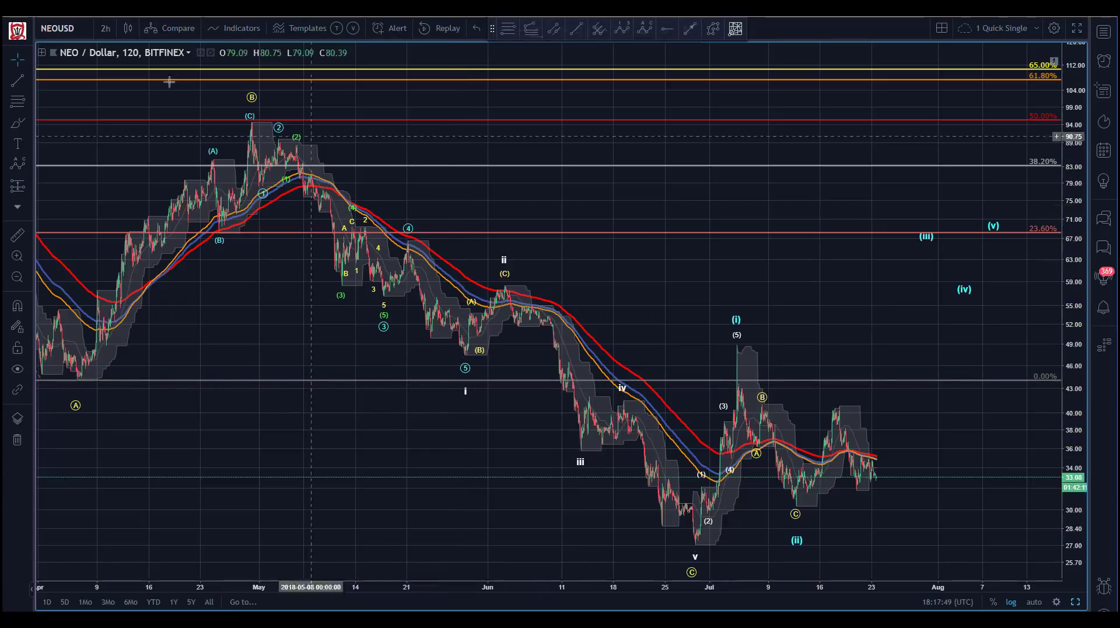
pyautogui.click(465, 390)
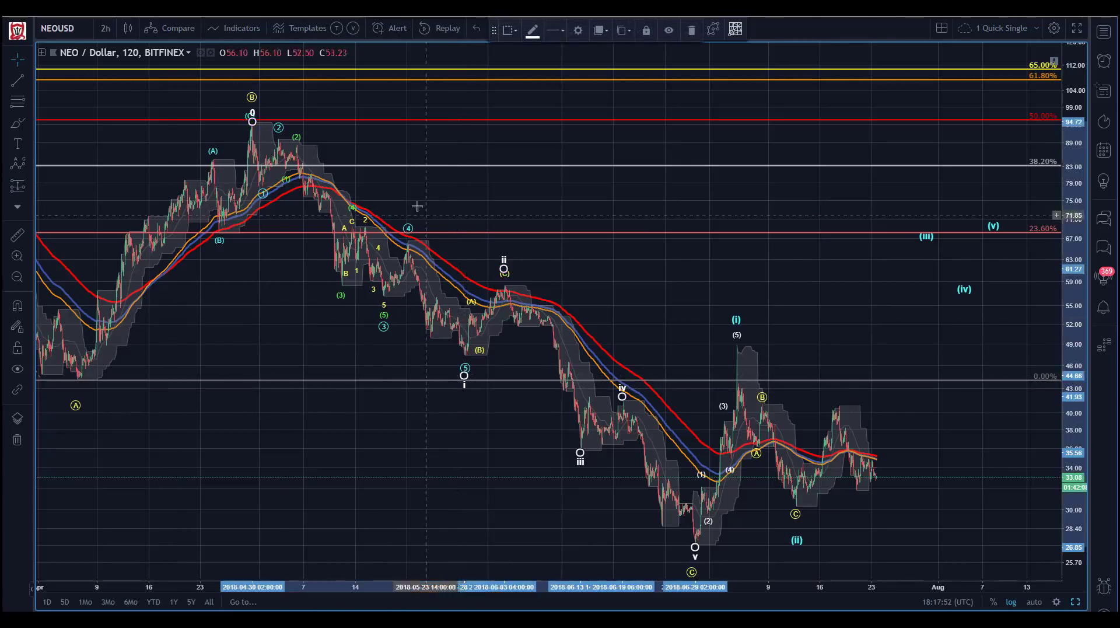
pyautogui.click(378, 145)
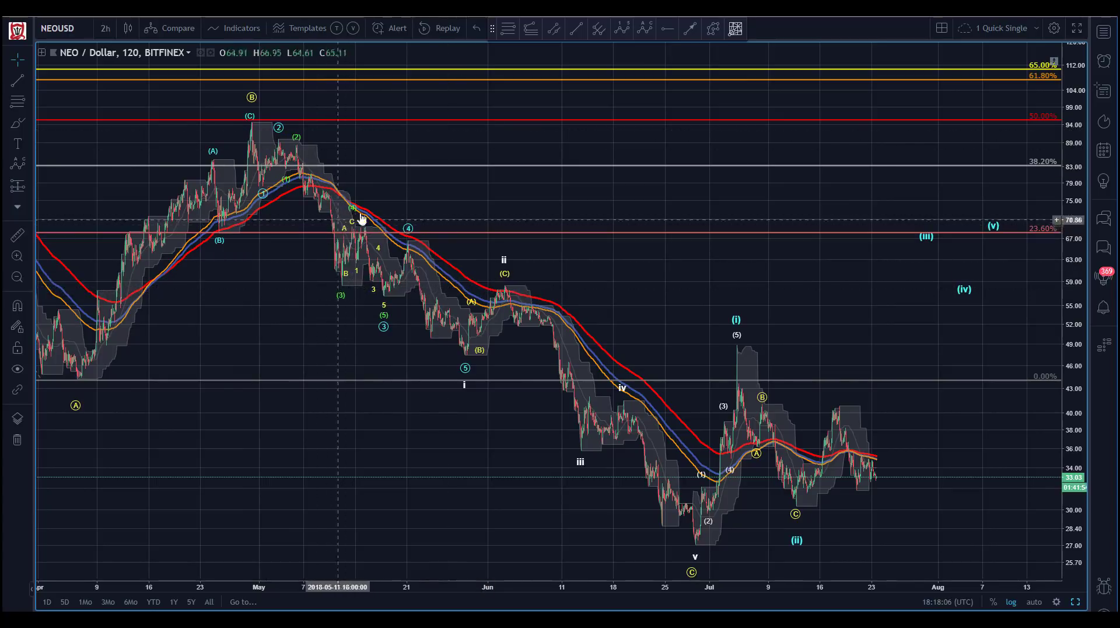
# - Tidy the yellow 5, green (5) and cyan circled 3 labels beneath the mid-May low, placing the circled 3 at 52.54
pyautogui.moveTo(248, 585); pyautogui.dragTo(184, 584)
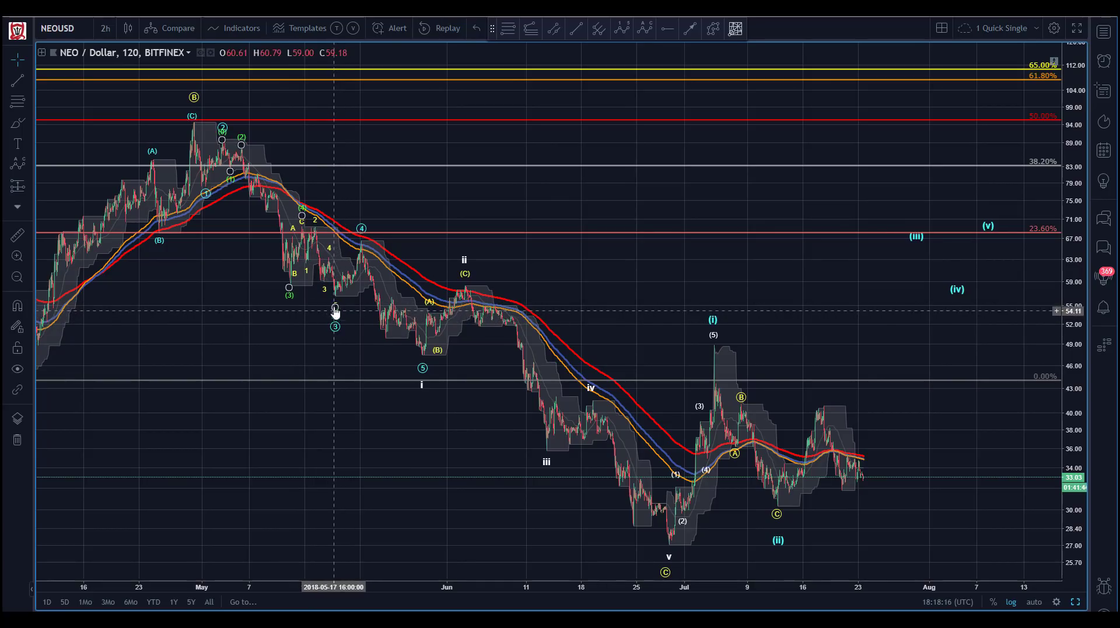
pyautogui.click(336, 295)
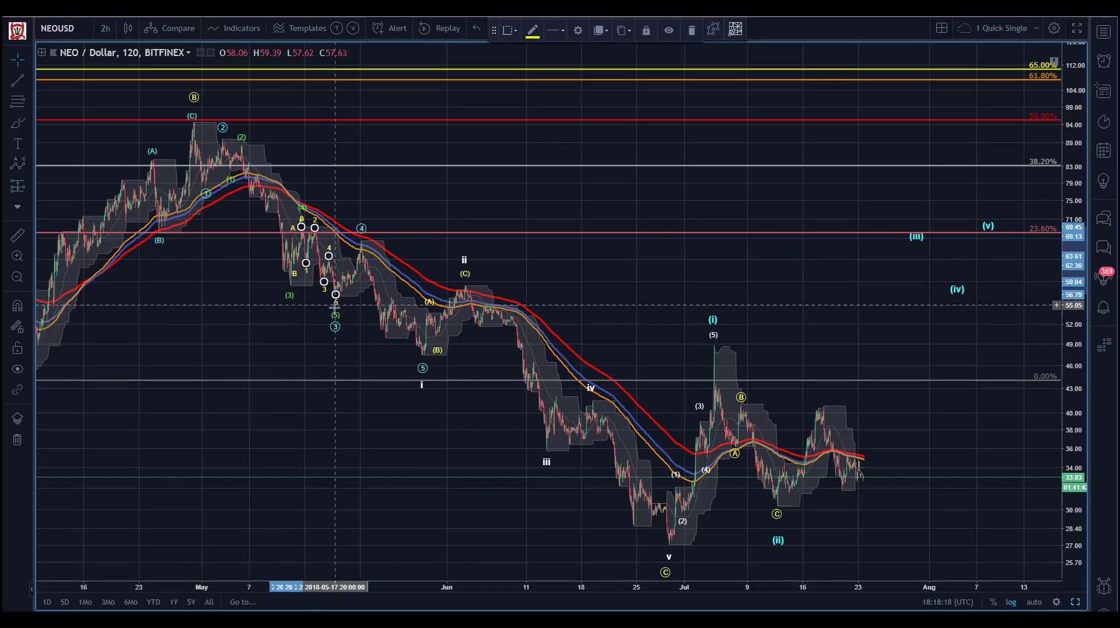
pyautogui.click(335, 304)
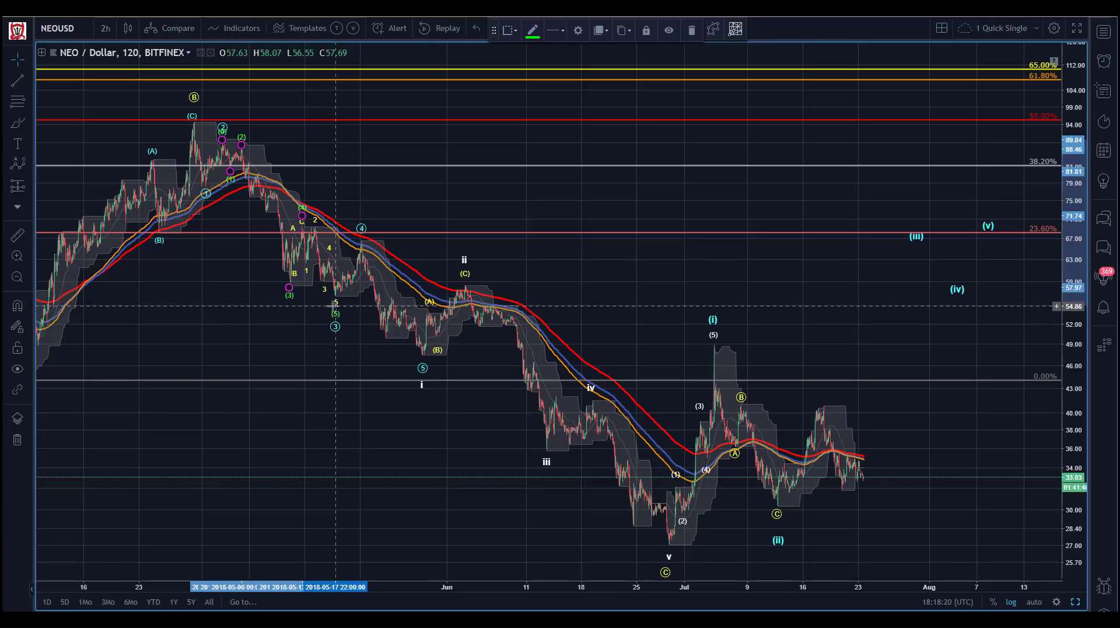
pyautogui.click(333, 321)
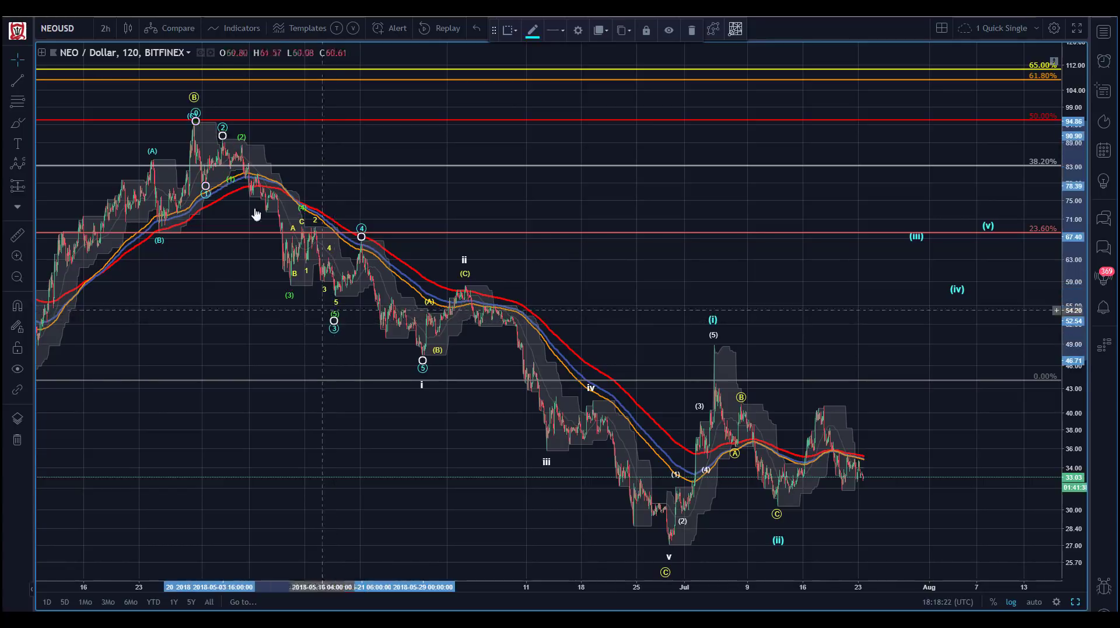
pyautogui.click(233, 120)
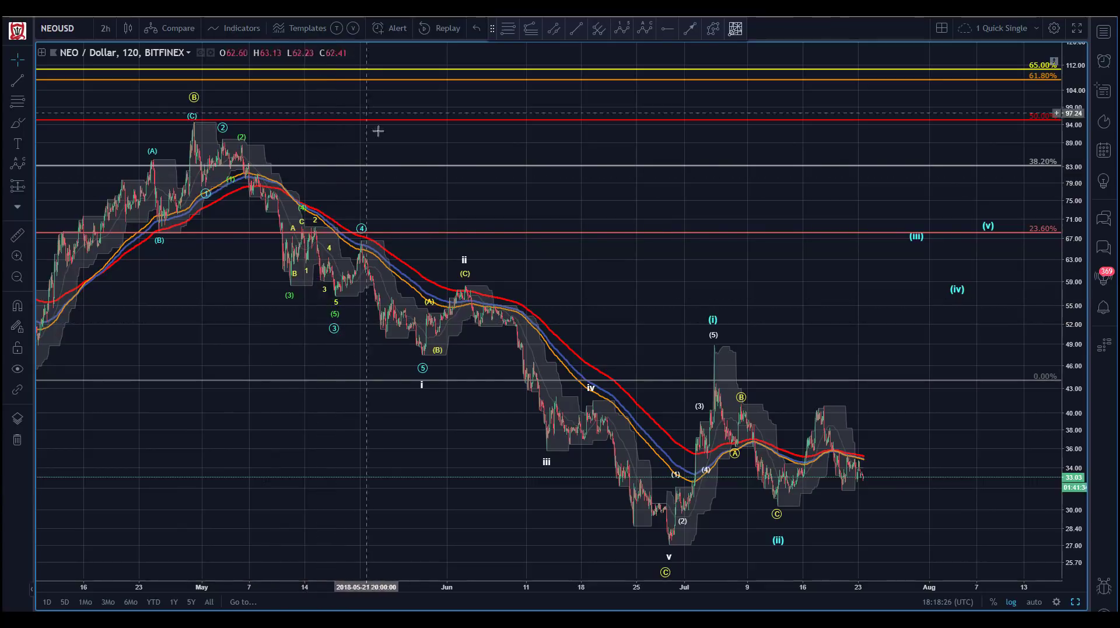
# - Delete the Fibonacci retracement from the chart
pyautogui.click(477, 127)
pyautogui.press('Delete')
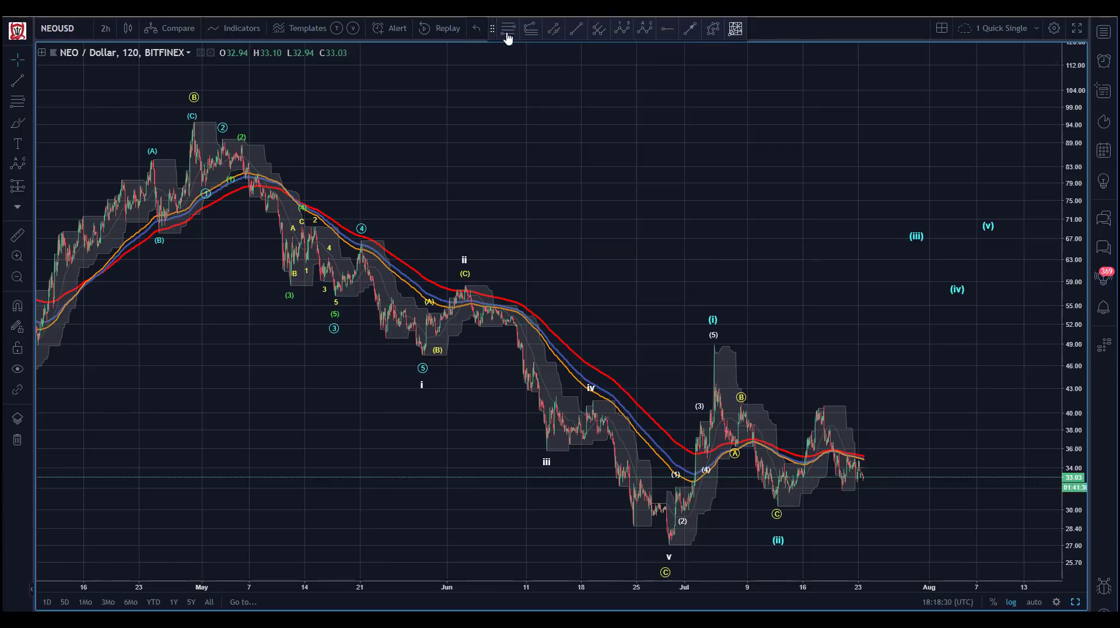
# - Draw a Fibonacci retracement from the late-April high and readjust its ends to span 94.59 down to the circled 5 low at 47.44
pyautogui.click(196, 123)
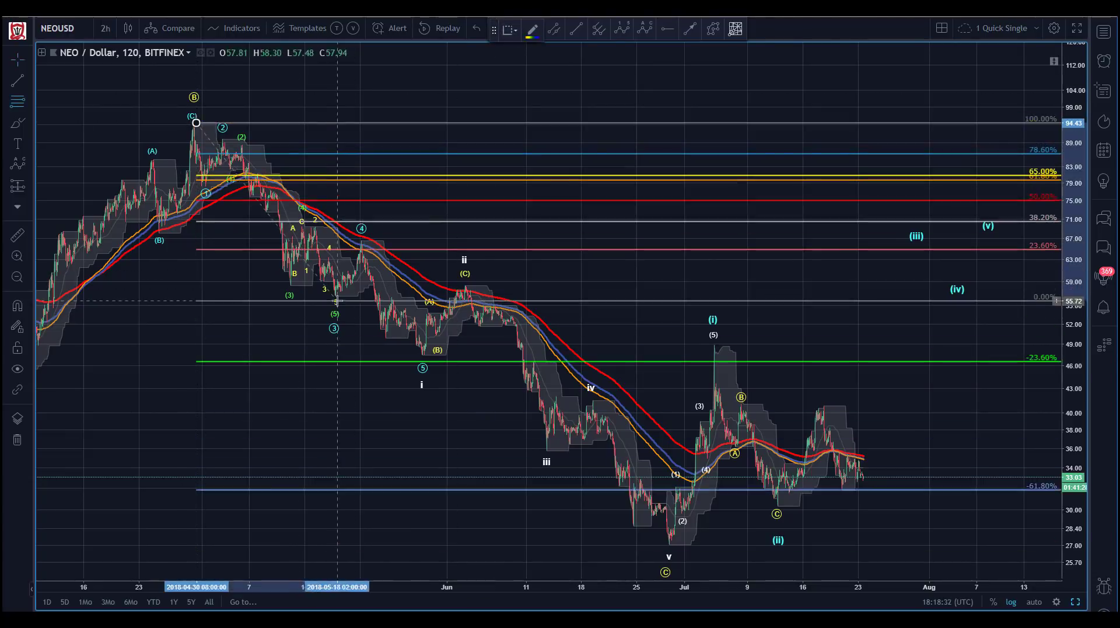
pyautogui.click(330, 296)
pyautogui.moveTo(196, 122); pyautogui.dragTo(214, 139)
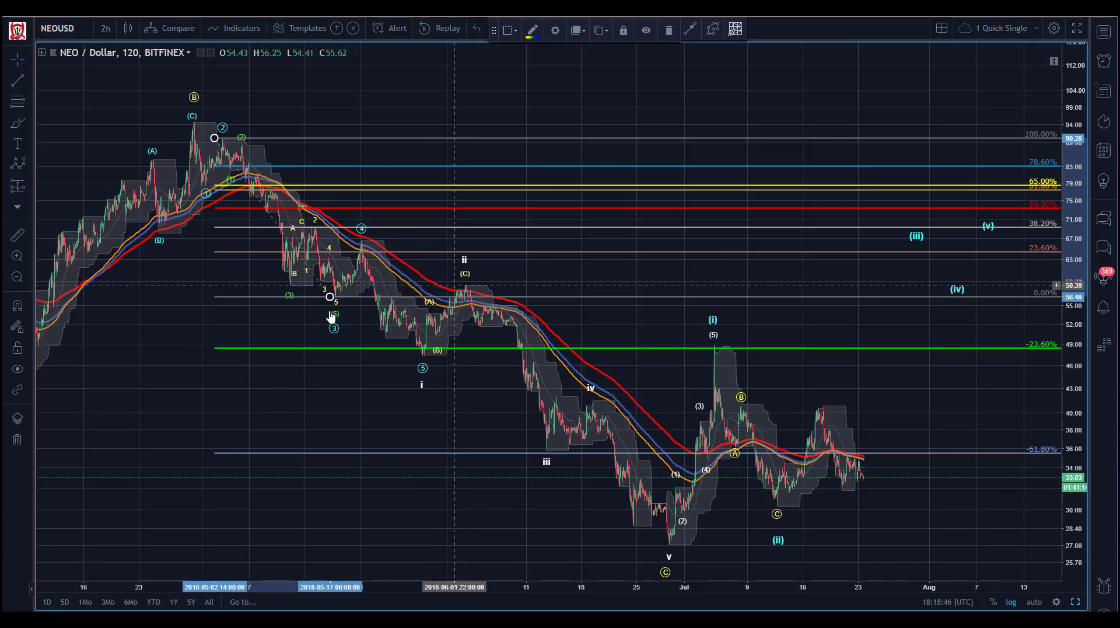
pyautogui.moveTo(328, 298); pyautogui.dragTo(377, 355)
pyautogui.moveTo(214, 137); pyautogui.dragTo(194, 121)
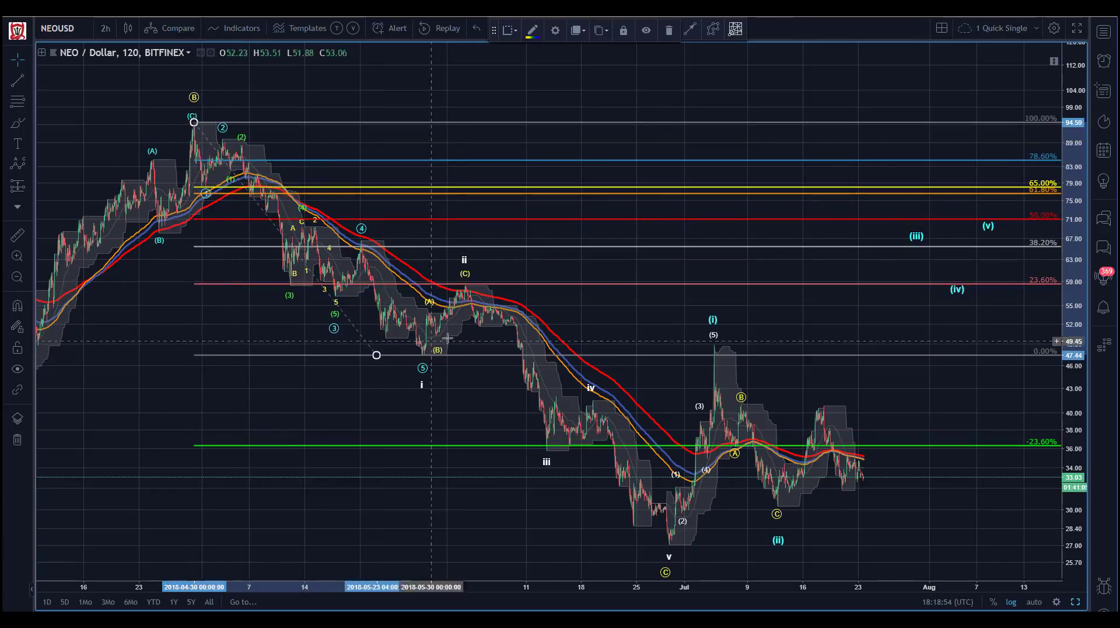
# - Move the yellow (C), white ii and yellow (B) labels closer to their price swings, placing their points at 57.98, 60.13 and 50.32
pyautogui.click(465, 283)
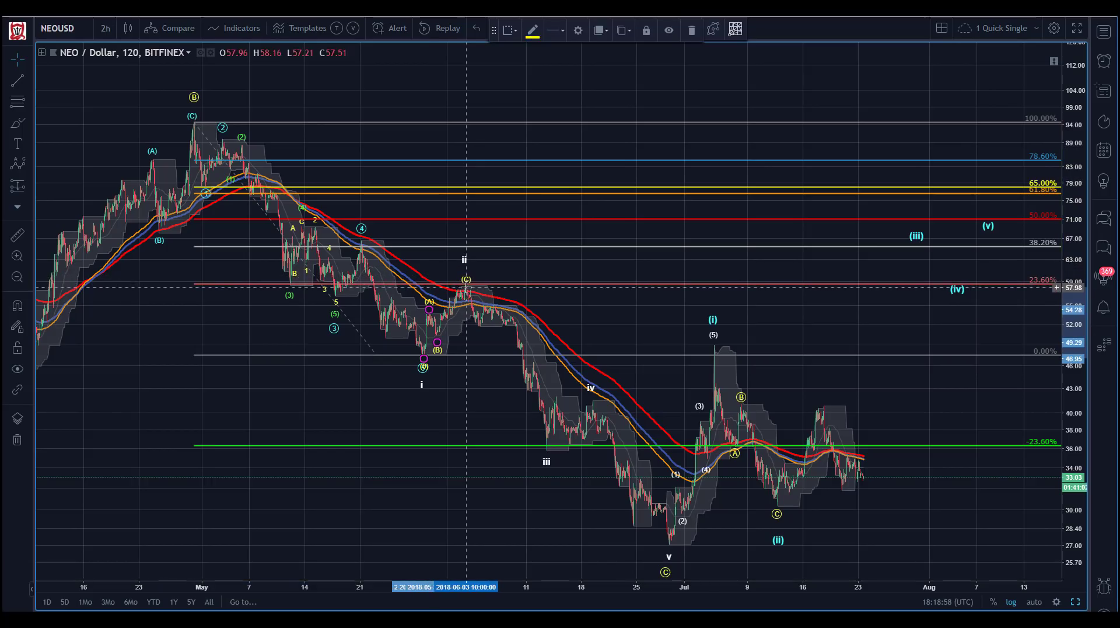
pyautogui.click(453, 266)
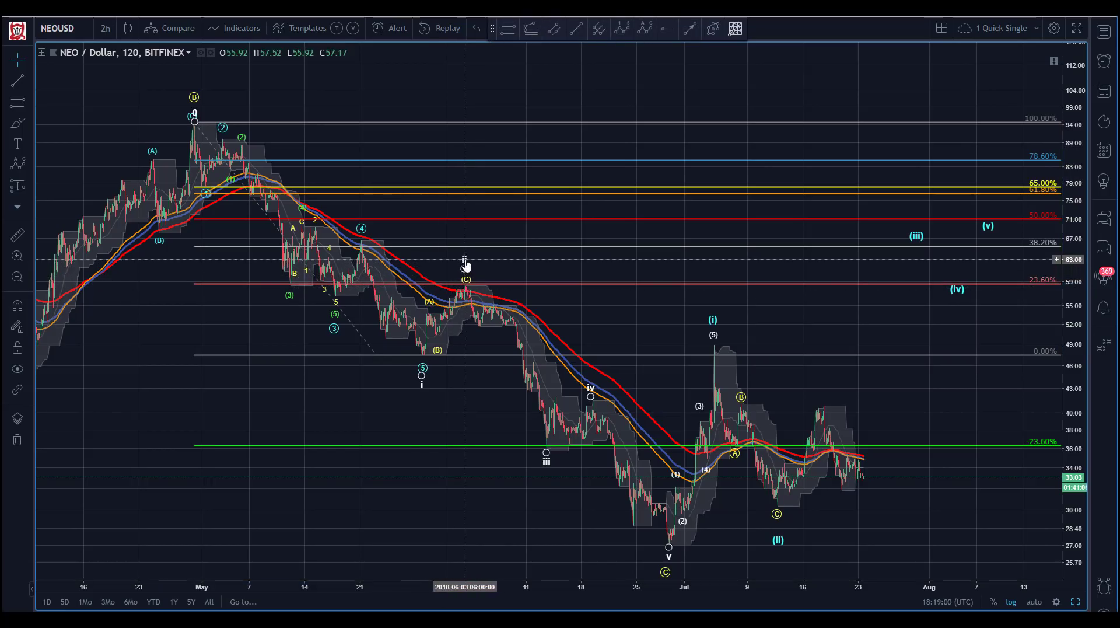
pyautogui.click(465, 265)
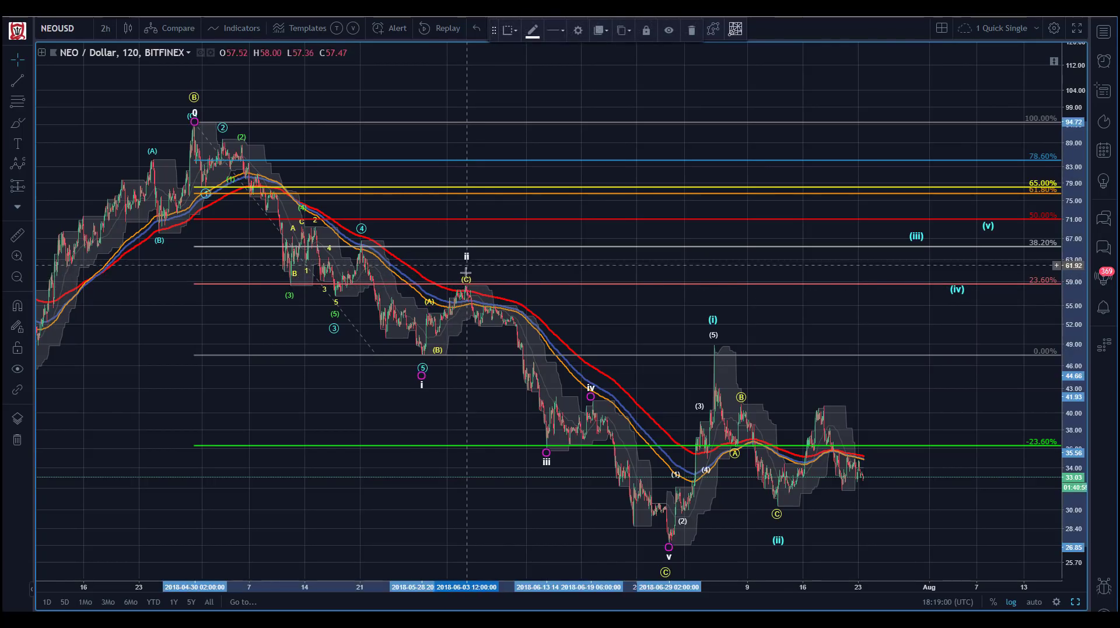
pyautogui.click(411, 106)
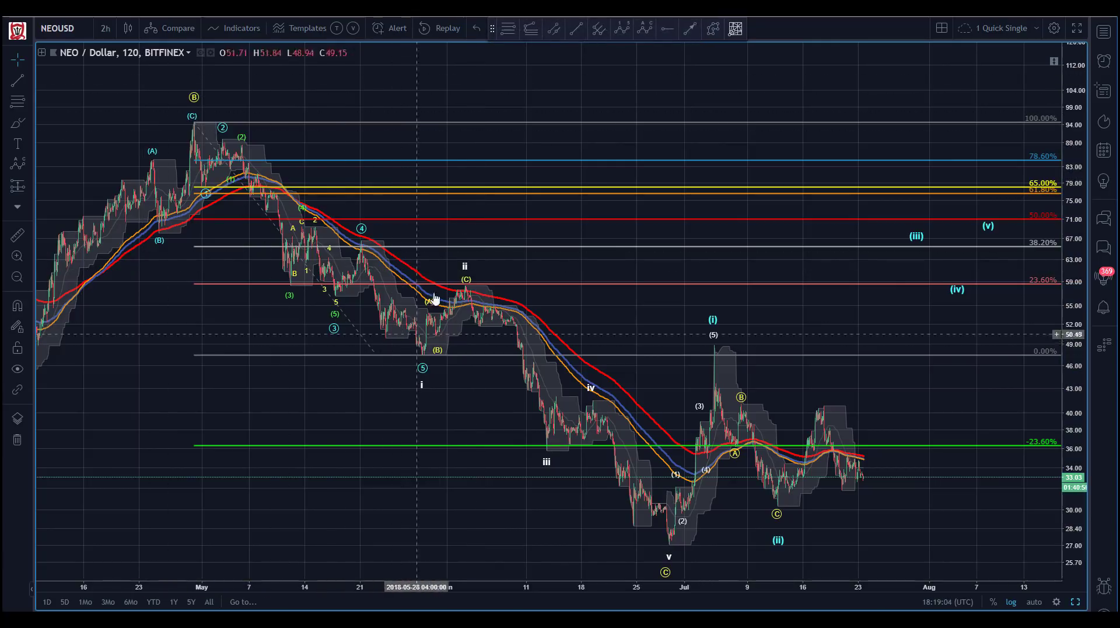
pyautogui.moveTo(437, 348); pyautogui.dragTo(436, 334)
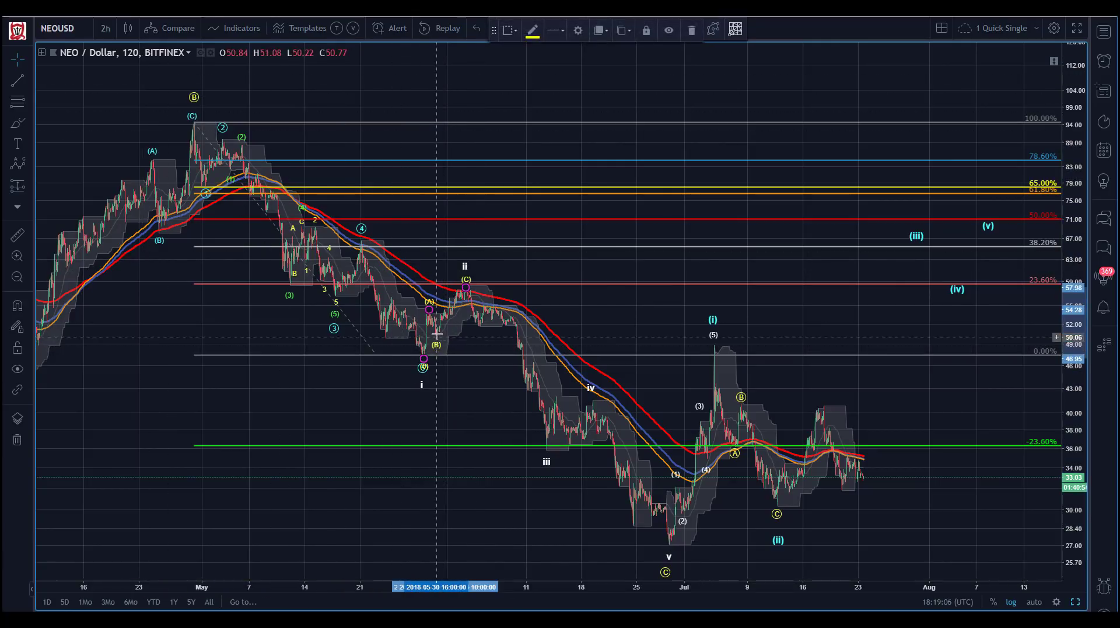
pyautogui.click(389, 83)
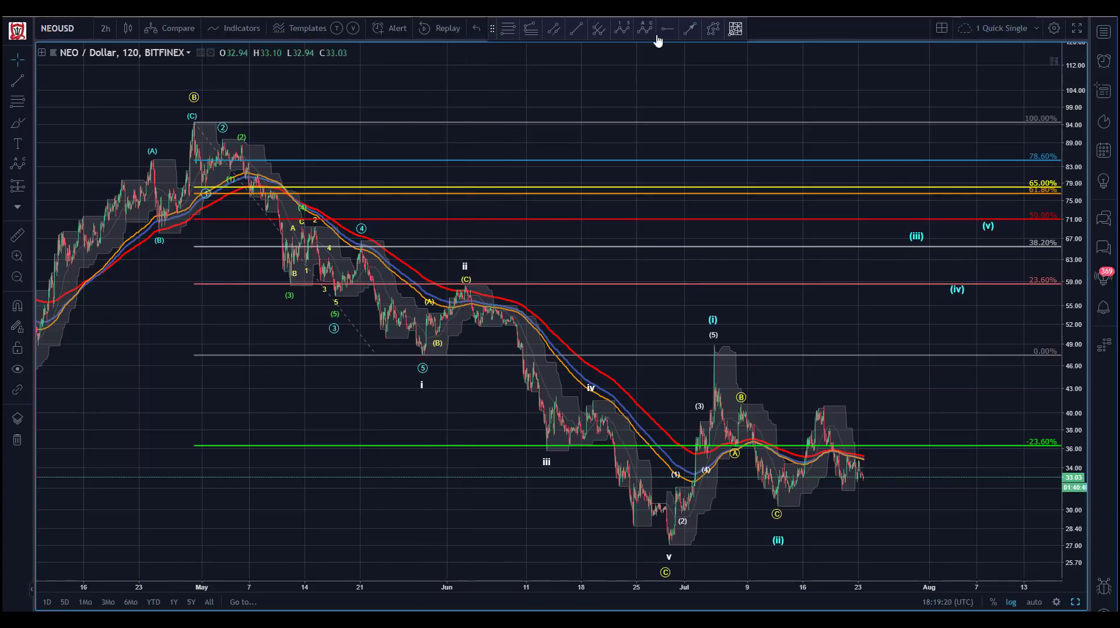
pyautogui.click(690, 38)
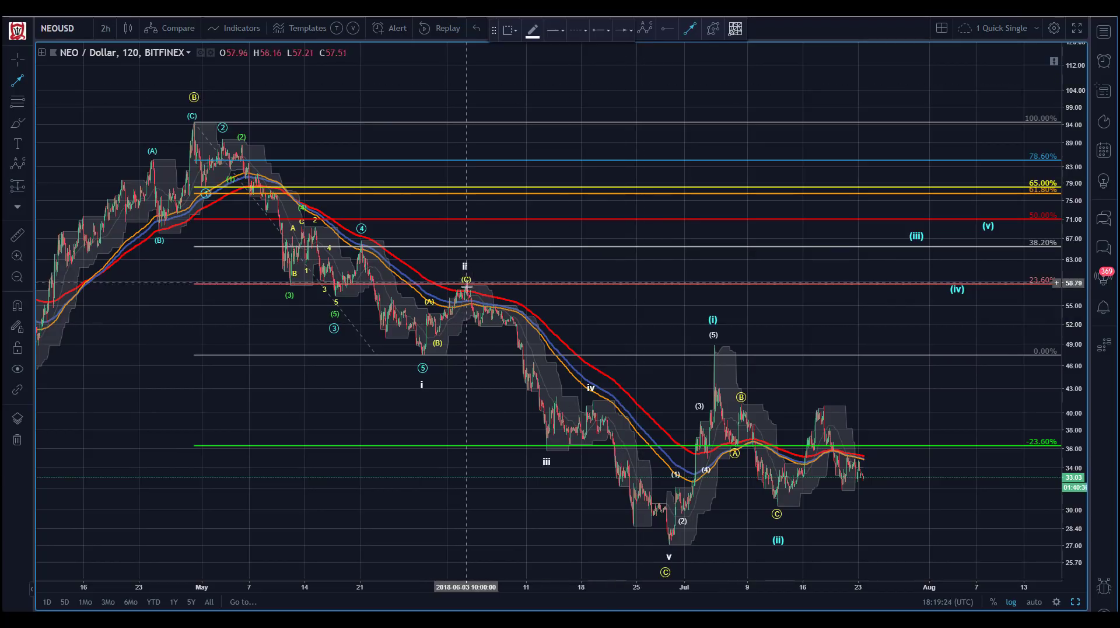
pyautogui.moveTo(463, 285); pyautogui.dragTo(552, 446)
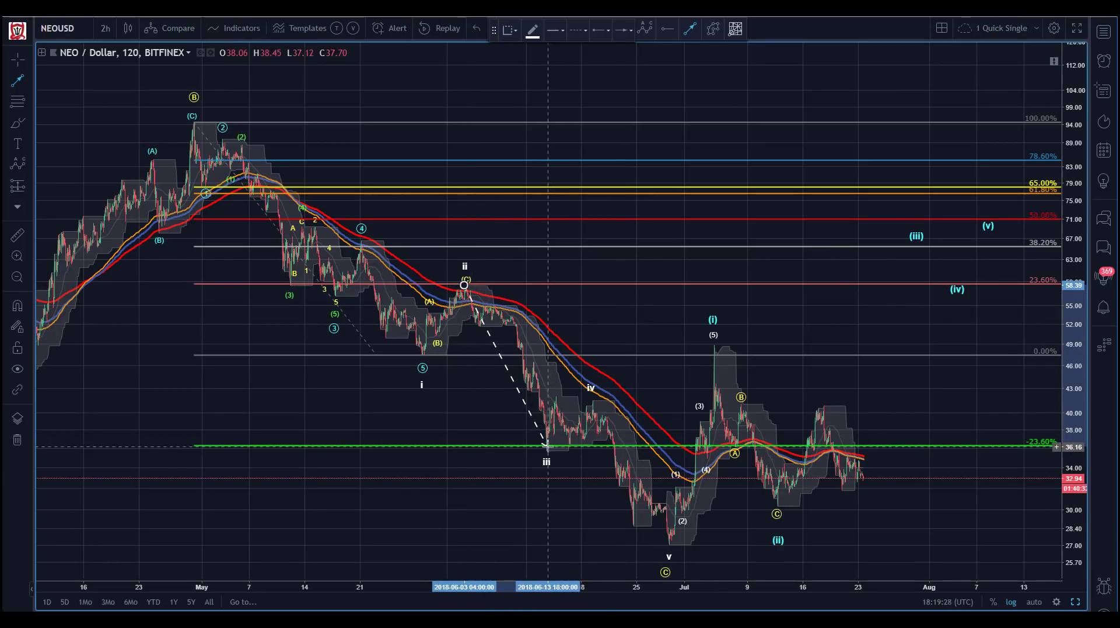
pyautogui.moveTo(547, 446); pyautogui.dragTo(589, 403)
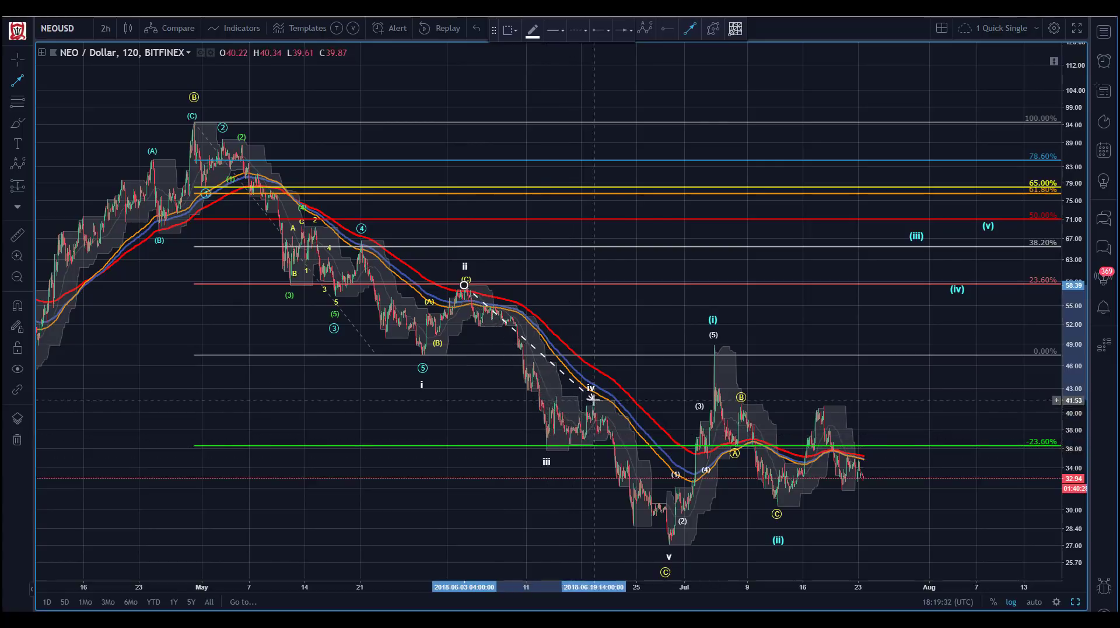
pyautogui.press('Escape')
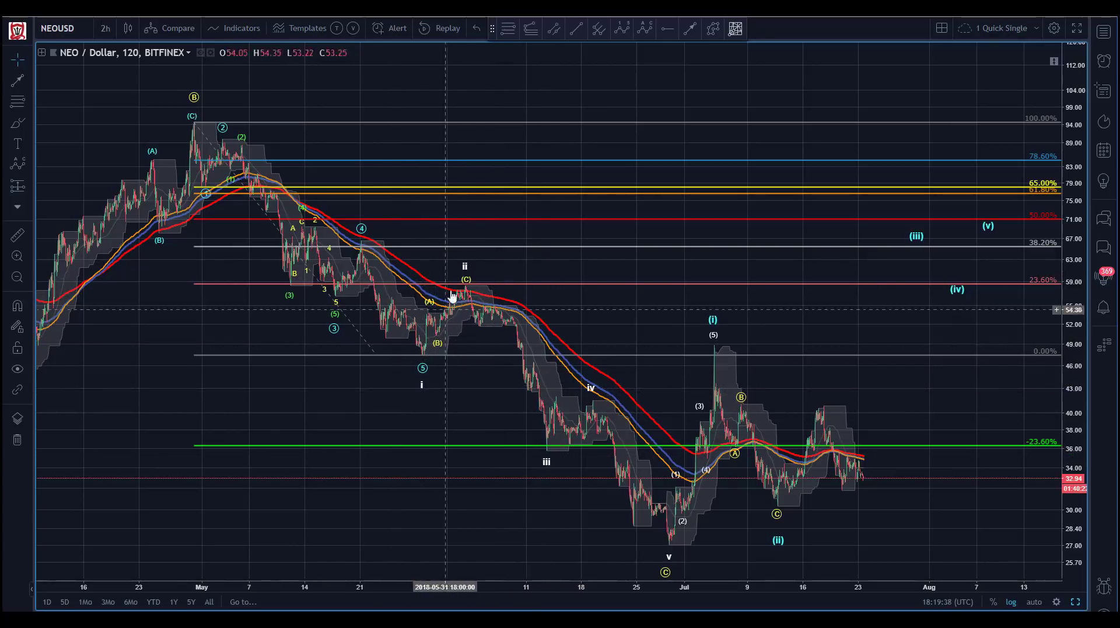
# - Delete the Fibonacci retracement drawn down from the late-April high
pyautogui.click(376, 356)
pyautogui.press('Delete')
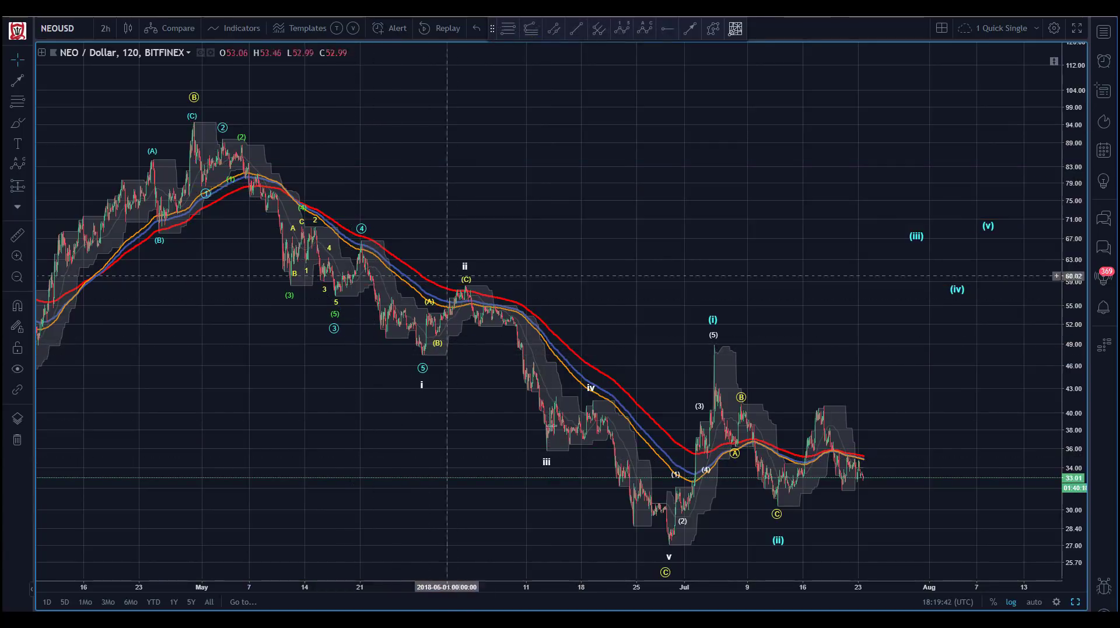
# - Align the white v, yellow circled C and green circled y labels in a column beneath the late-June low
pyautogui.moveTo(612, 253); pyautogui.dragTo(562, 224)
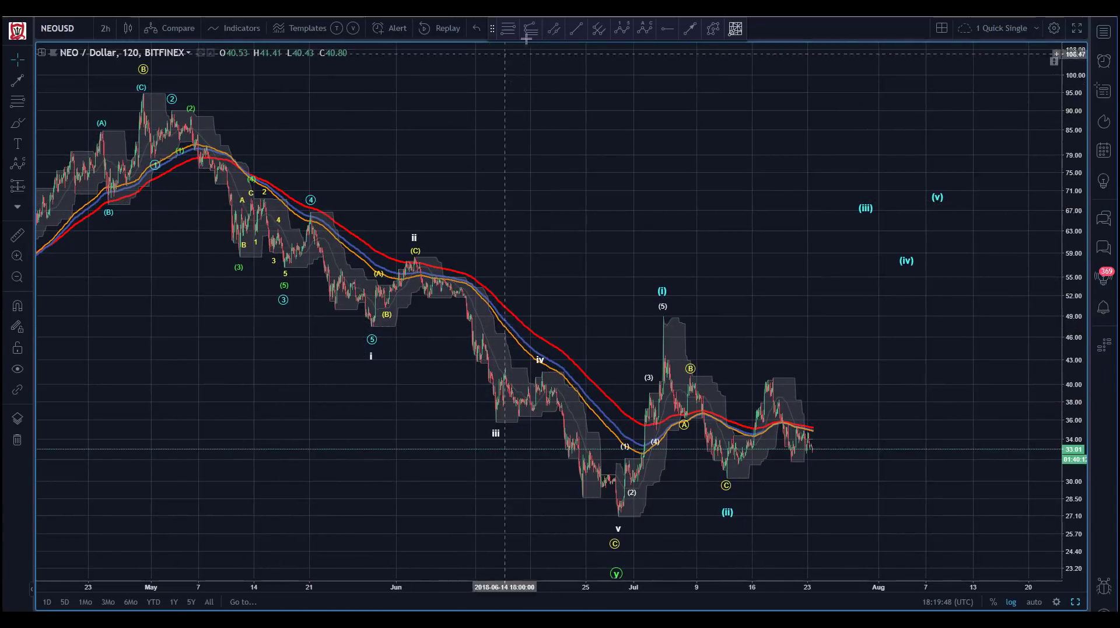
pyautogui.click(621, 518)
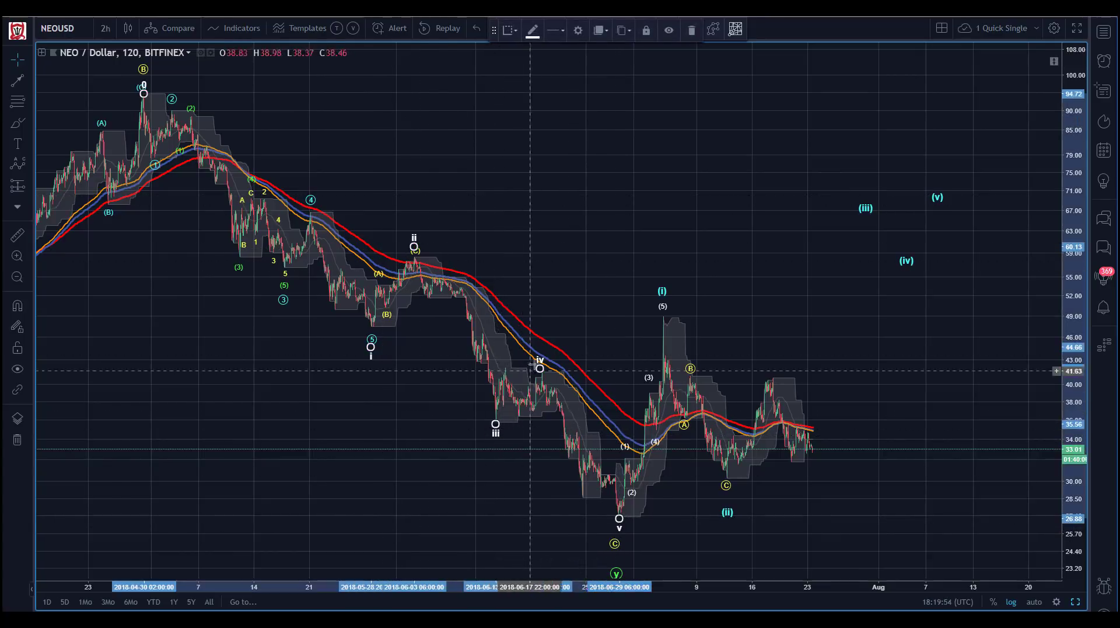
pyautogui.click(615, 544)
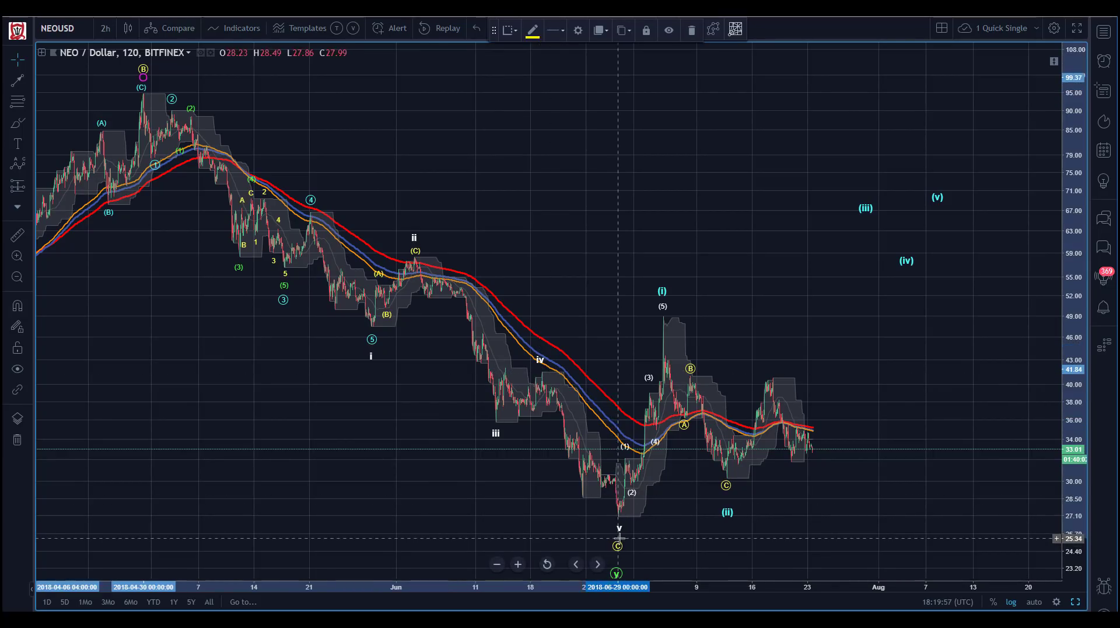
pyautogui.click(588, 527)
pyautogui.moveTo(1080, 371); pyautogui.dragTo(1021, 407)
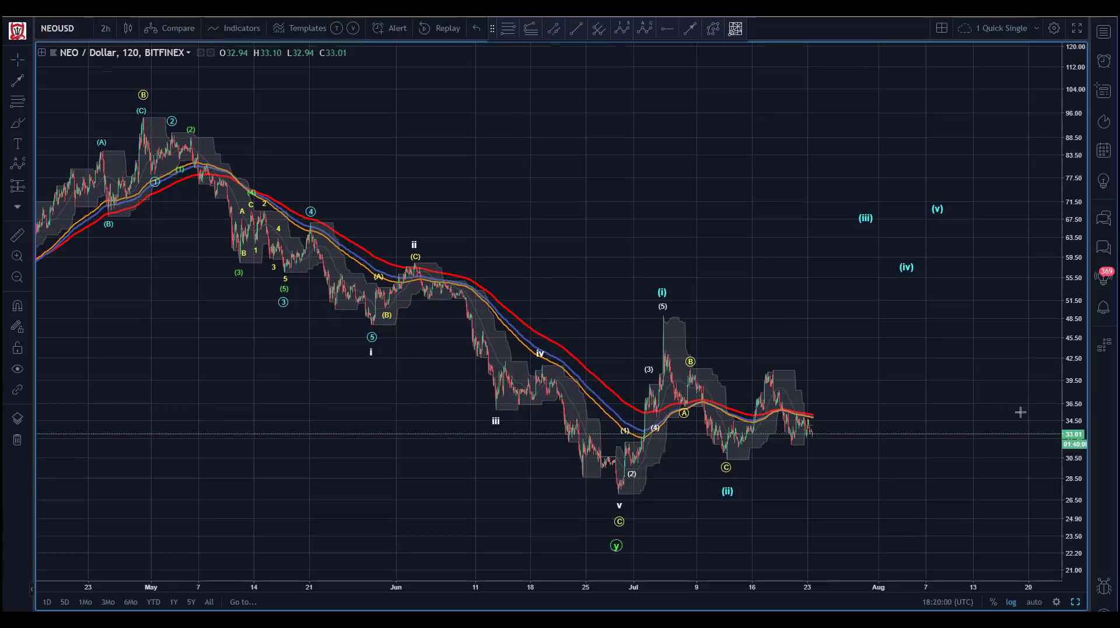
pyautogui.moveTo(617, 538); pyautogui.dragTo(619, 534)
pyautogui.click(309, 189)
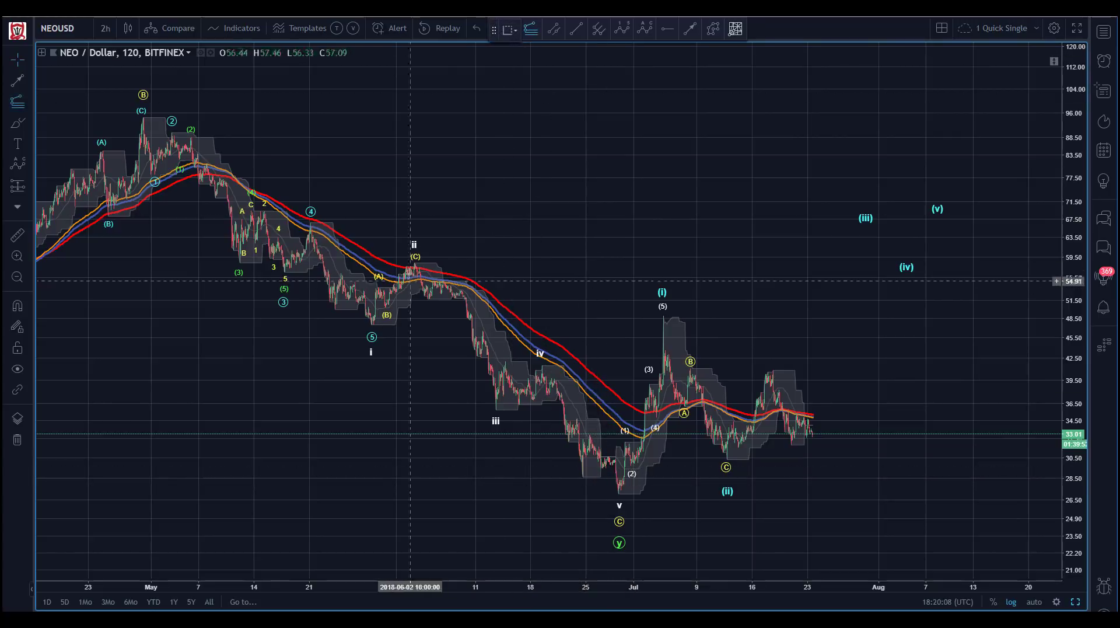
# - Project a trend-based Fibonacci extension from the wave ii high through the wave iii low to the wave iv high, and delete it
pyautogui.click(416, 262)
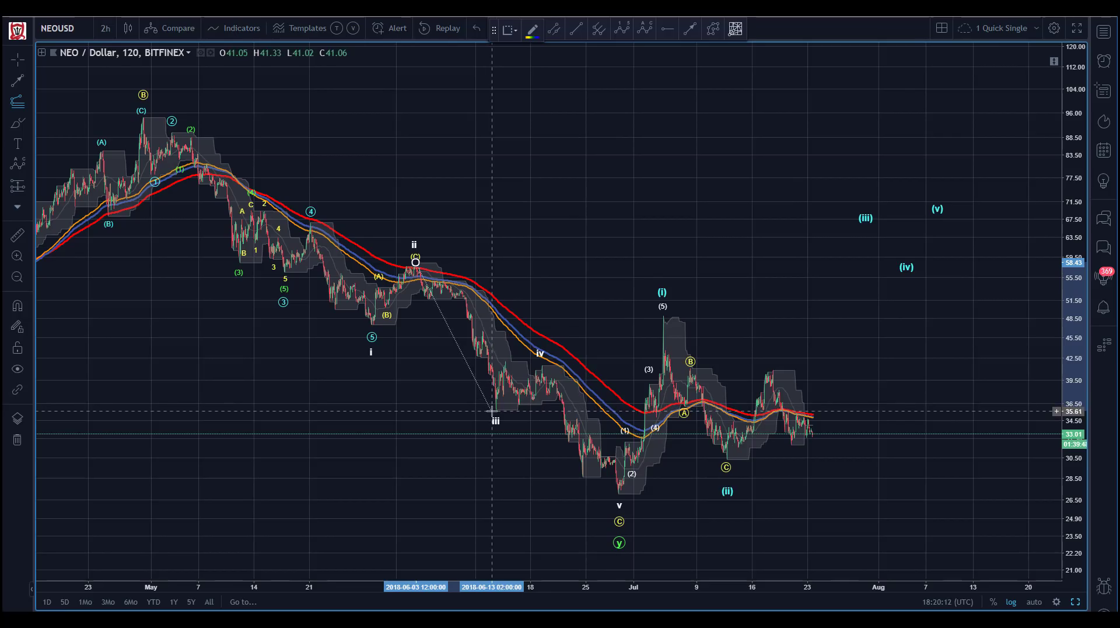
pyautogui.click(492, 409)
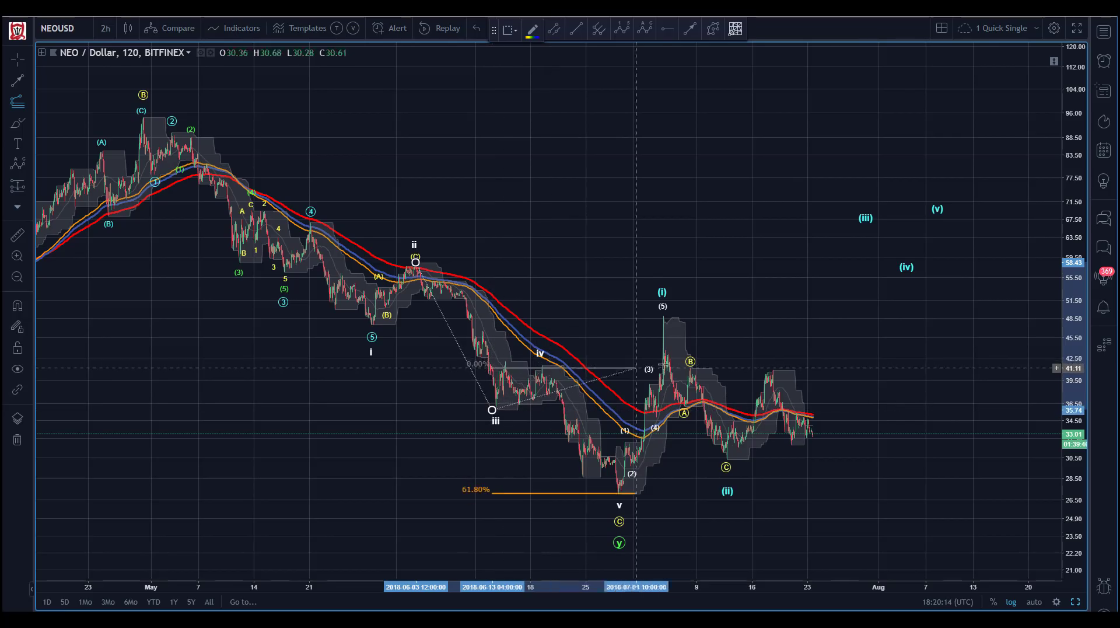
pyautogui.click(638, 366)
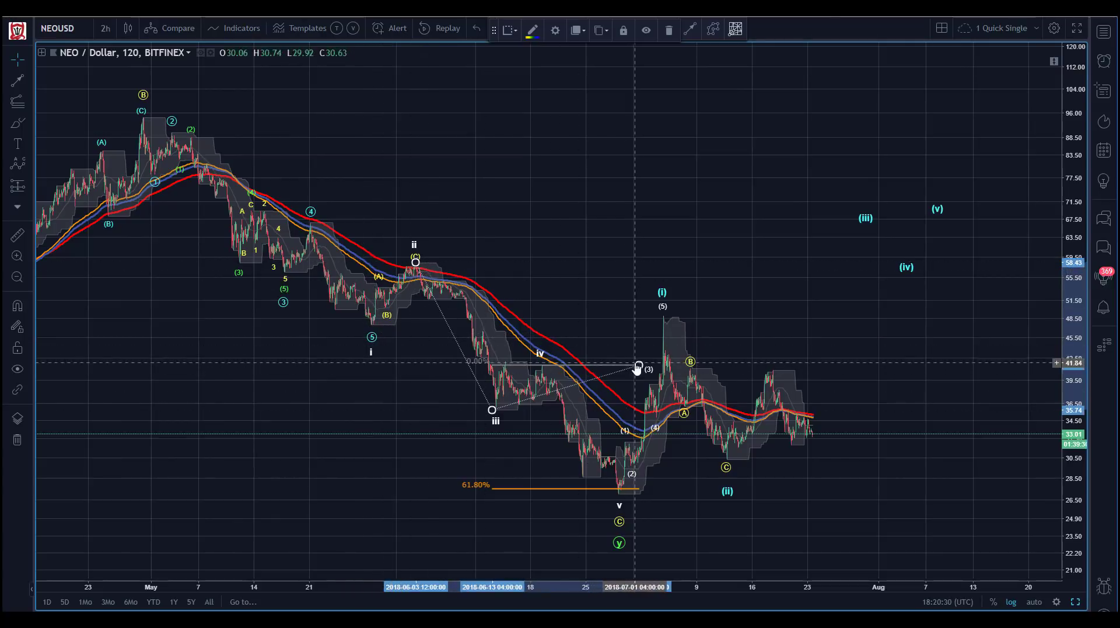
pyautogui.moveTo(636, 363); pyautogui.dragTo(626, 342)
pyautogui.press('Delete')
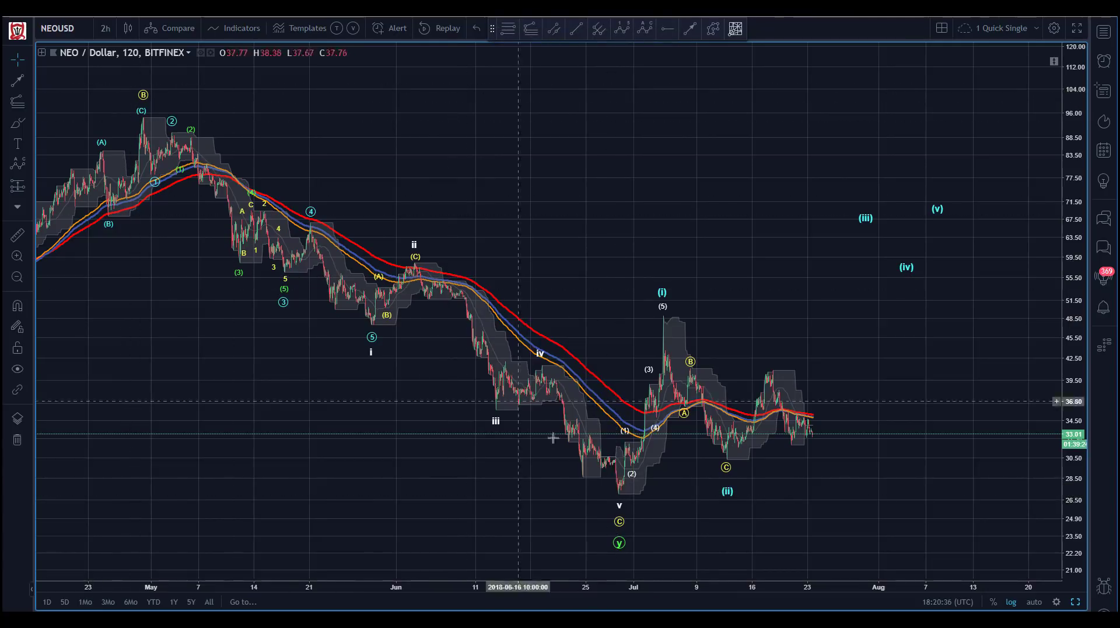
# - Nudge the green circled y label slightly closer beneath the yellow circled C at the late-June low
pyautogui.click(619, 532)
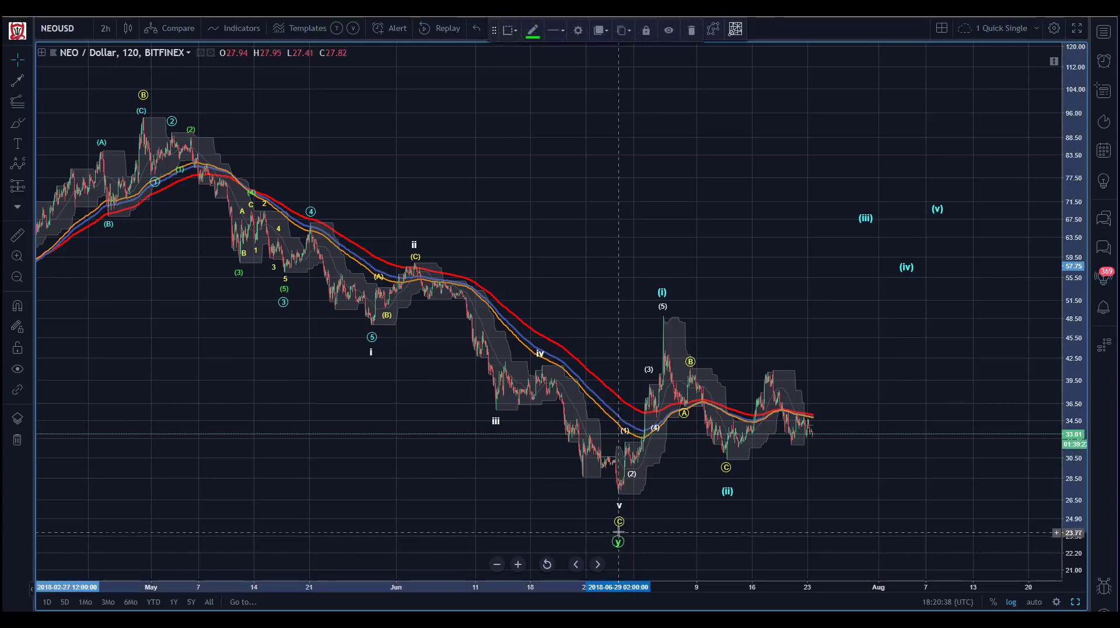
pyautogui.click(270, 424)
pyautogui.moveTo(230, 584); pyautogui.dragTo(152, 585)
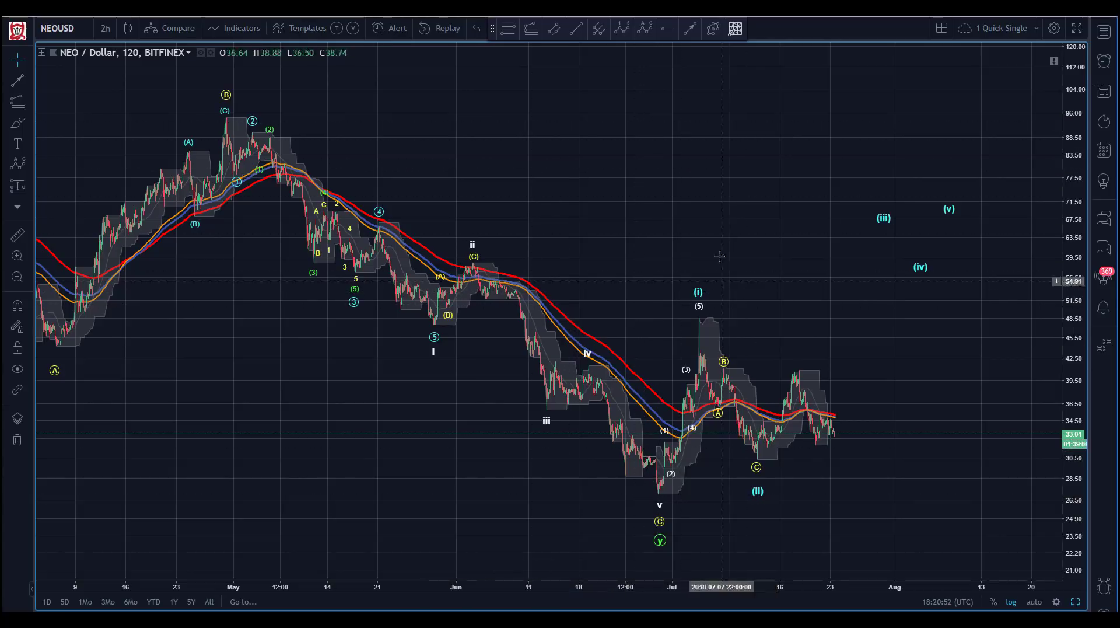
# - Draw a Fibonacci retracement over the early-July rally from the wave (2) low at 29.61 to the wave (3) high at 38.90
pyautogui.click(16, 257)
pyautogui.moveTo(503, 280); pyautogui.dragTo(869, 519)
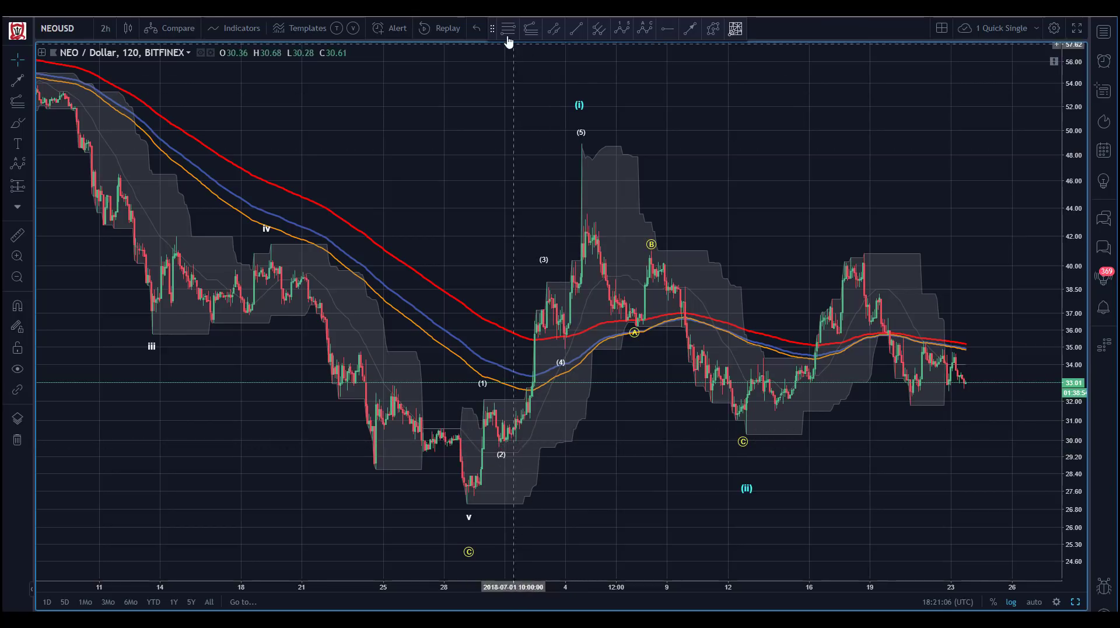
pyautogui.click(497, 449)
pyautogui.click(530, 282)
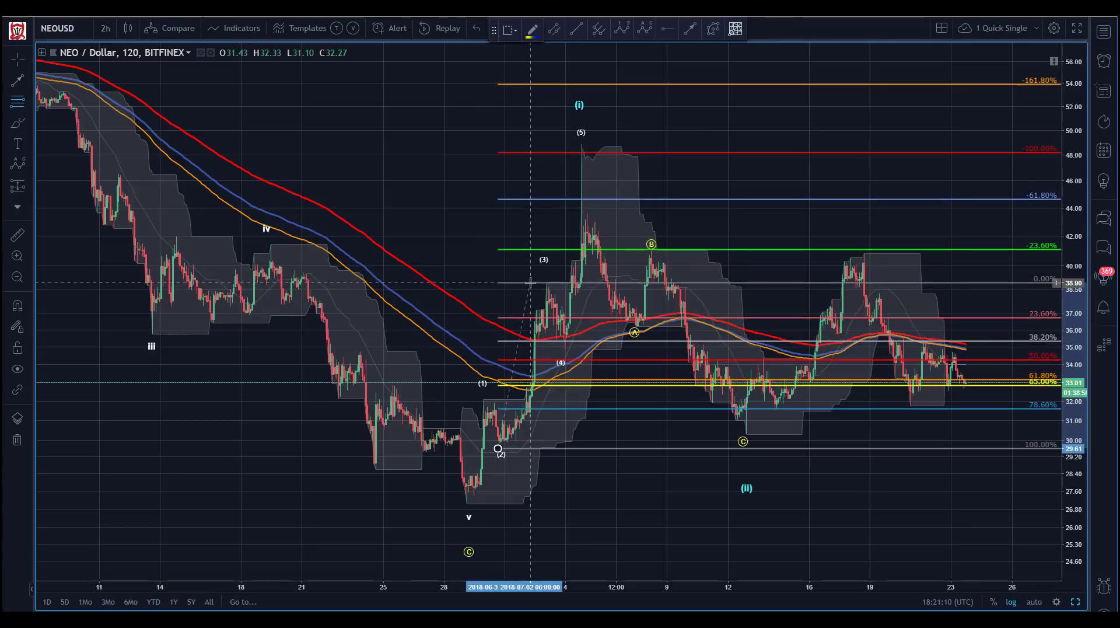
# - Move the white (4) label beneath the early-July pullback low, placing its point at 35.03
pyautogui.click(561, 365)
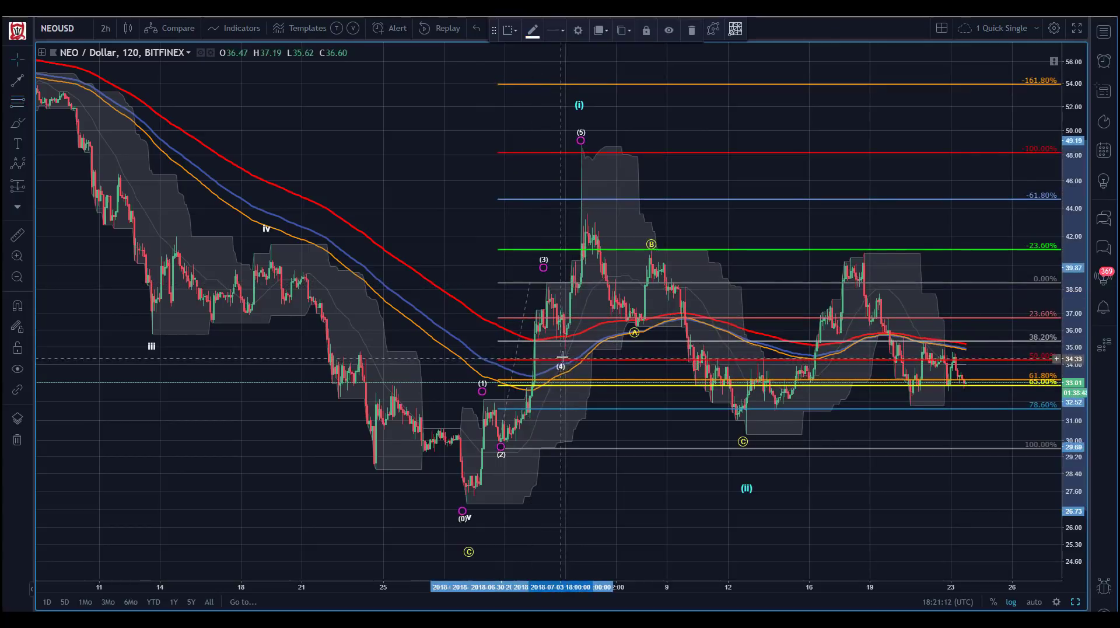
pyautogui.click(471, 236)
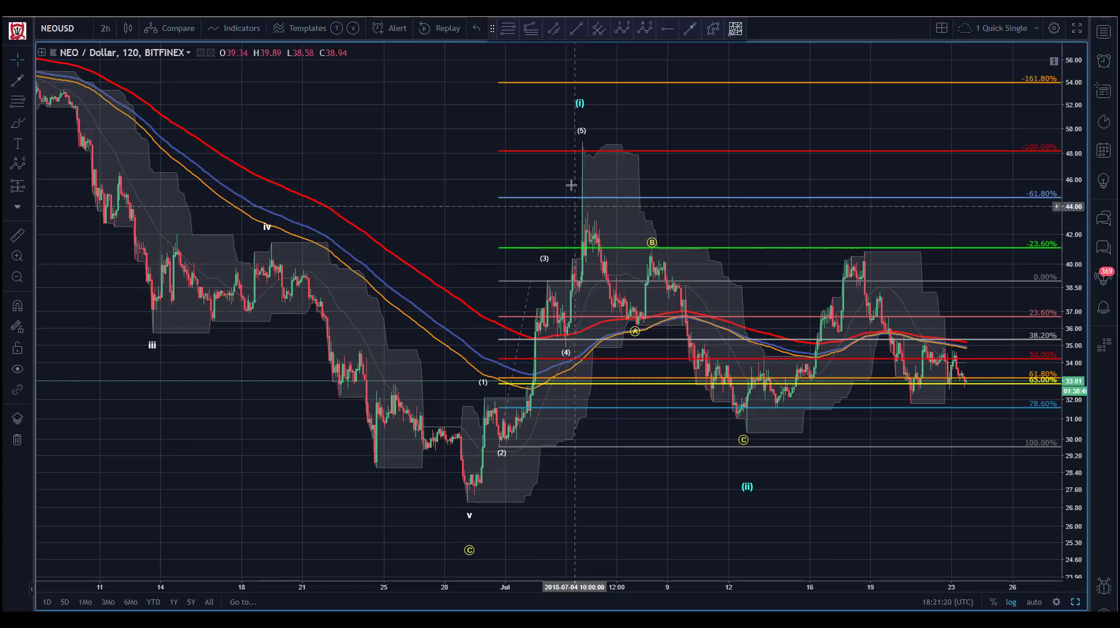
# - Delete the Fibonacci retracement spanning waves (2) to (3)
pyautogui.moveTo(530, 281); pyautogui.dragTo(525, 274)
pyautogui.press('Delete')
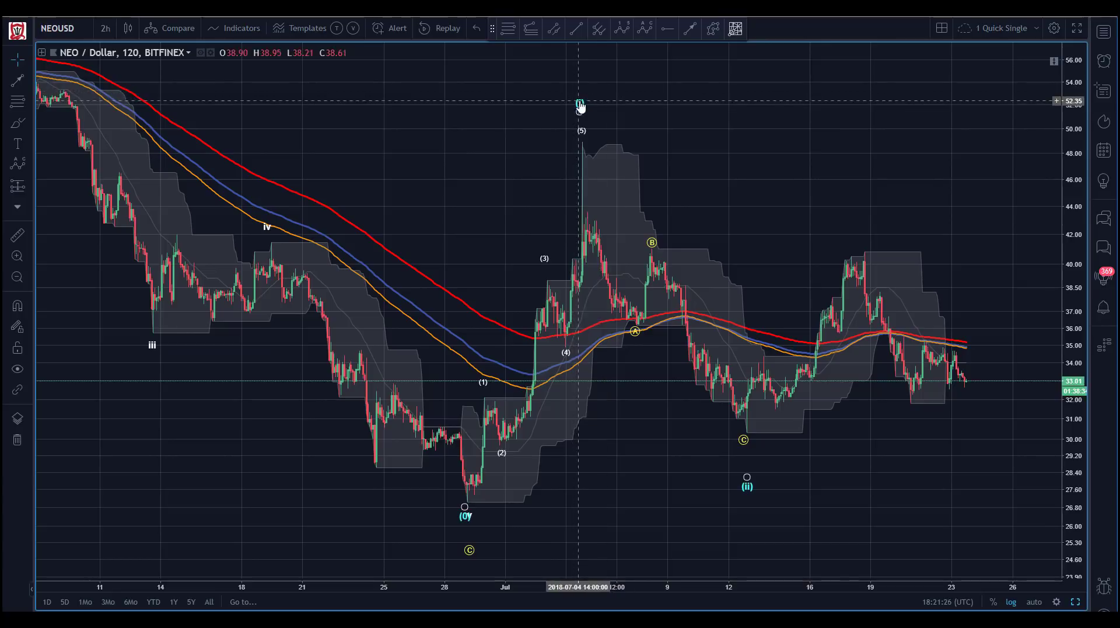
# - Draw a zigzag path from the wave v low through the wave (i) high and wave (ii) low, up to about 60 and down to about 21
pyautogui.moveTo(459, 132); pyautogui.dragTo(450, 123)
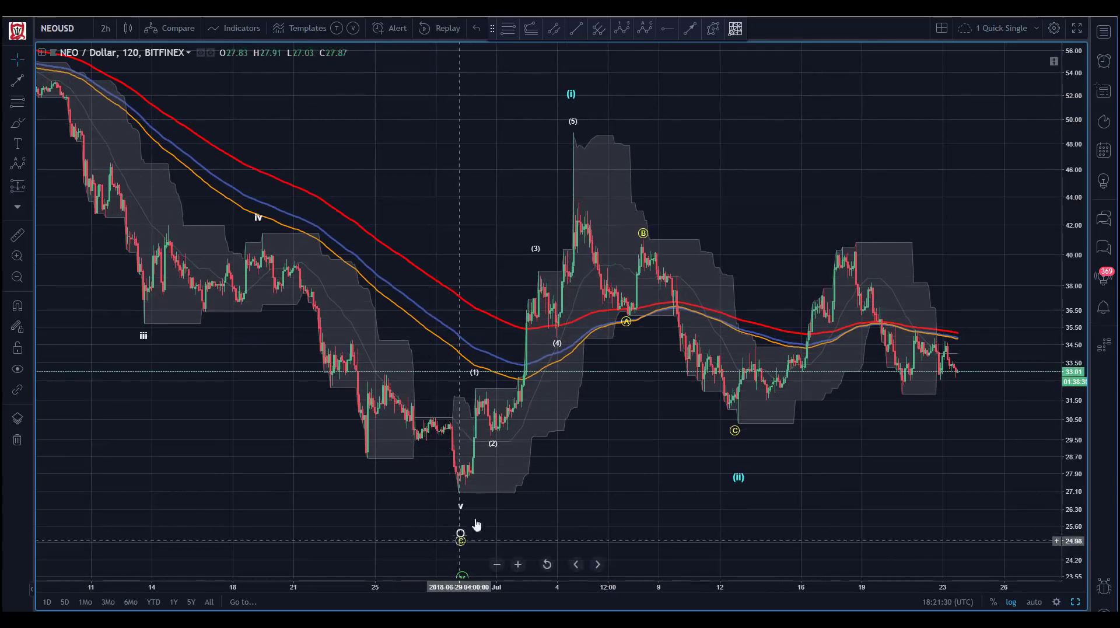
pyautogui.moveTo(1073, 435); pyautogui.dragTo(1072, 478)
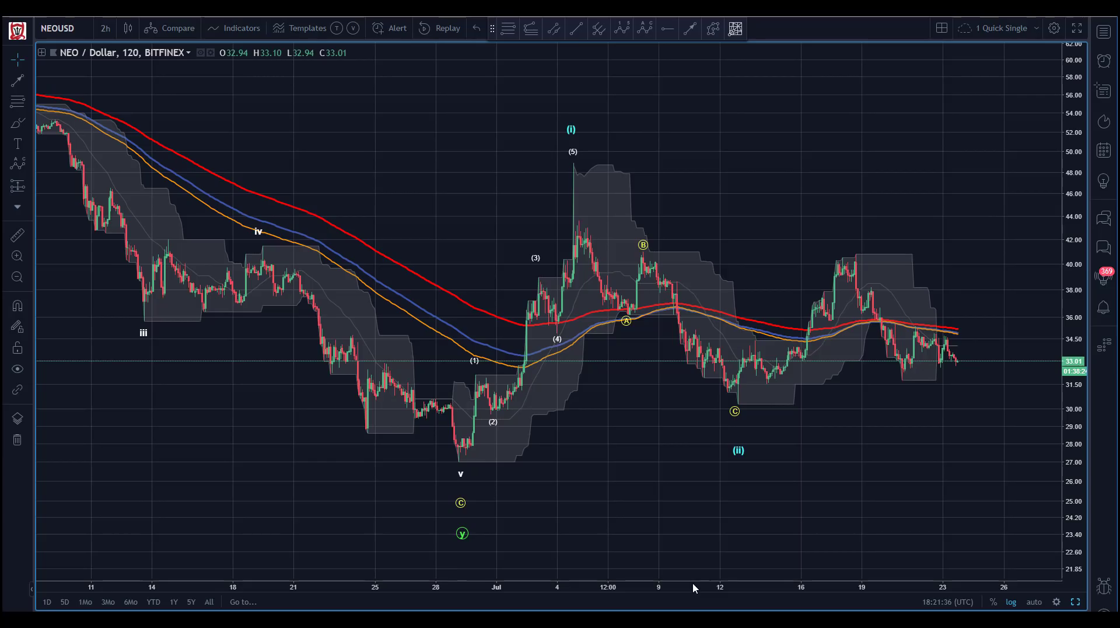
pyautogui.click(457, 474)
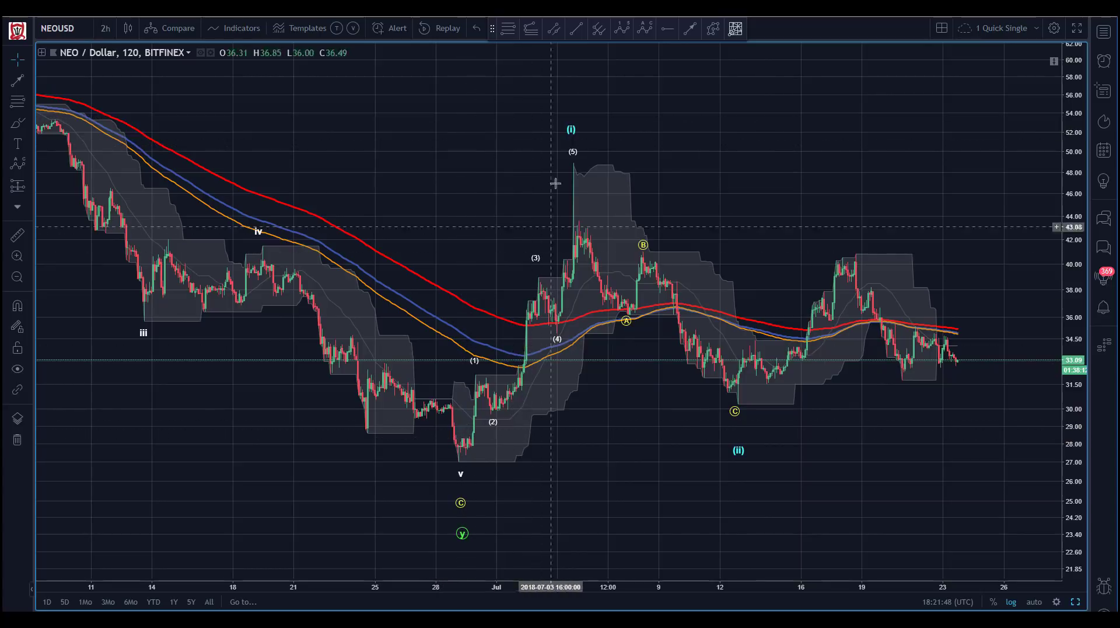
pyautogui.moveTo(437, 133); pyautogui.dragTo(301, 117)
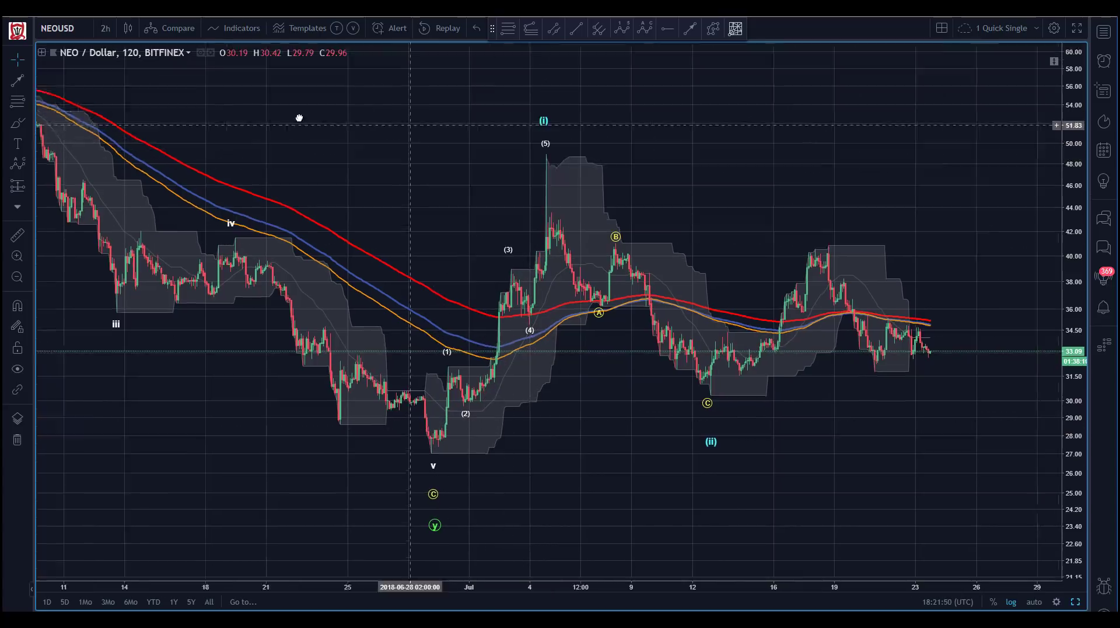
pyautogui.click(713, 30)
pyautogui.click(321, 447)
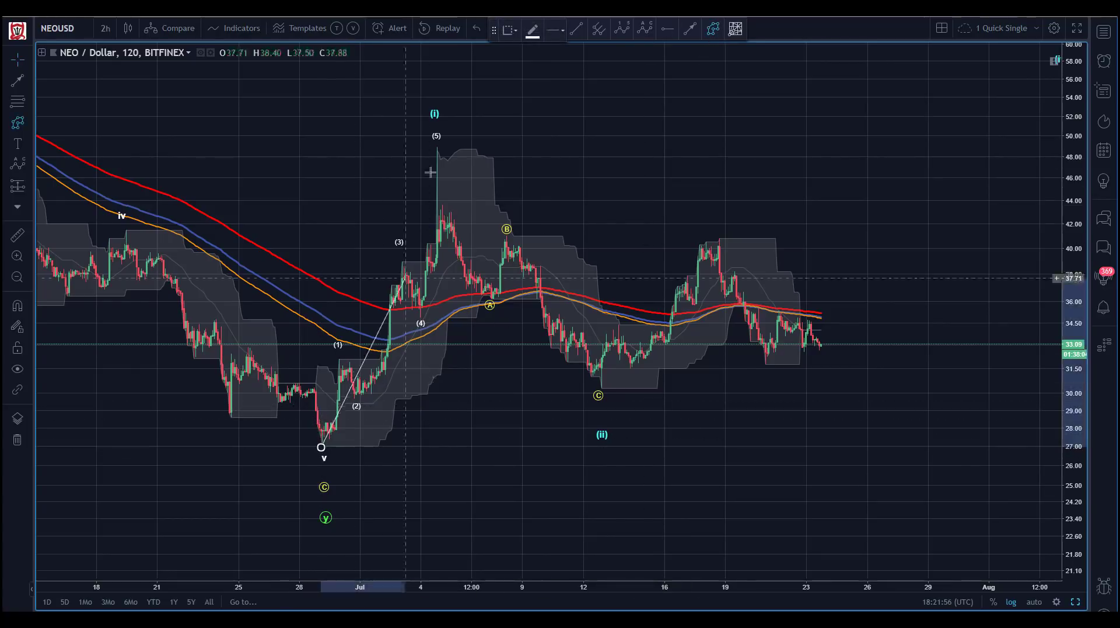
pyautogui.click(436, 136)
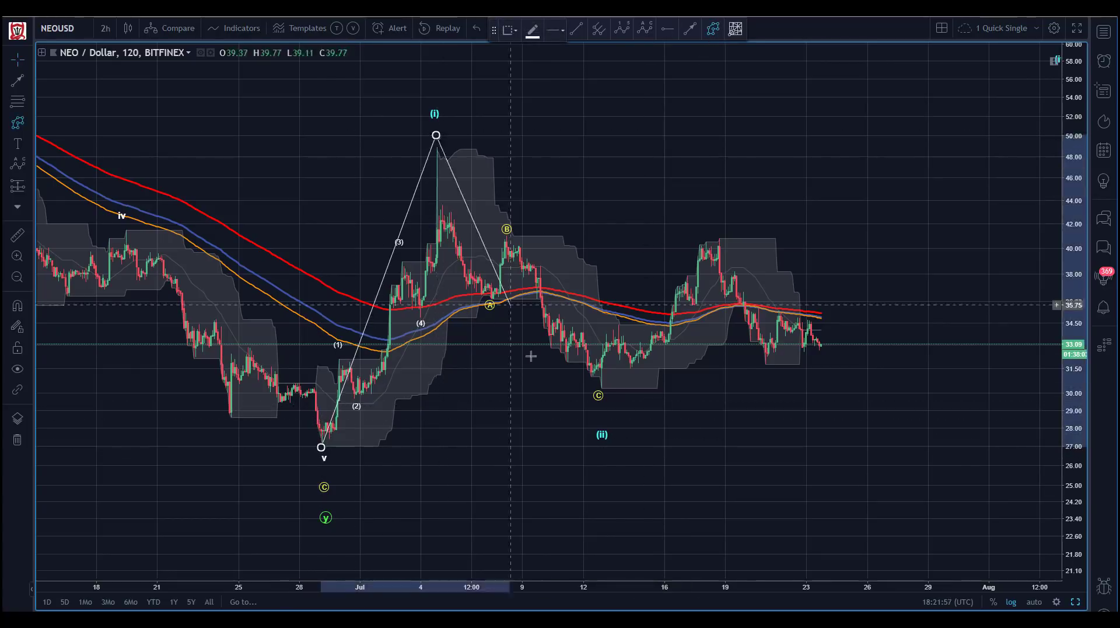
pyautogui.click(592, 392)
pyautogui.click(786, 47)
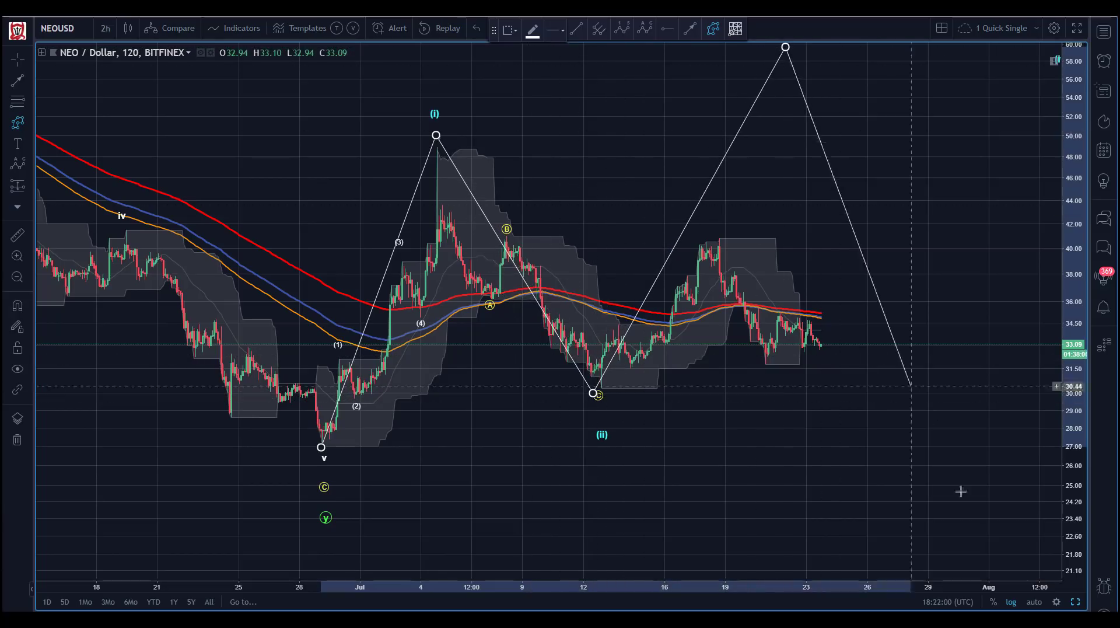
pyautogui.click(1007, 569)
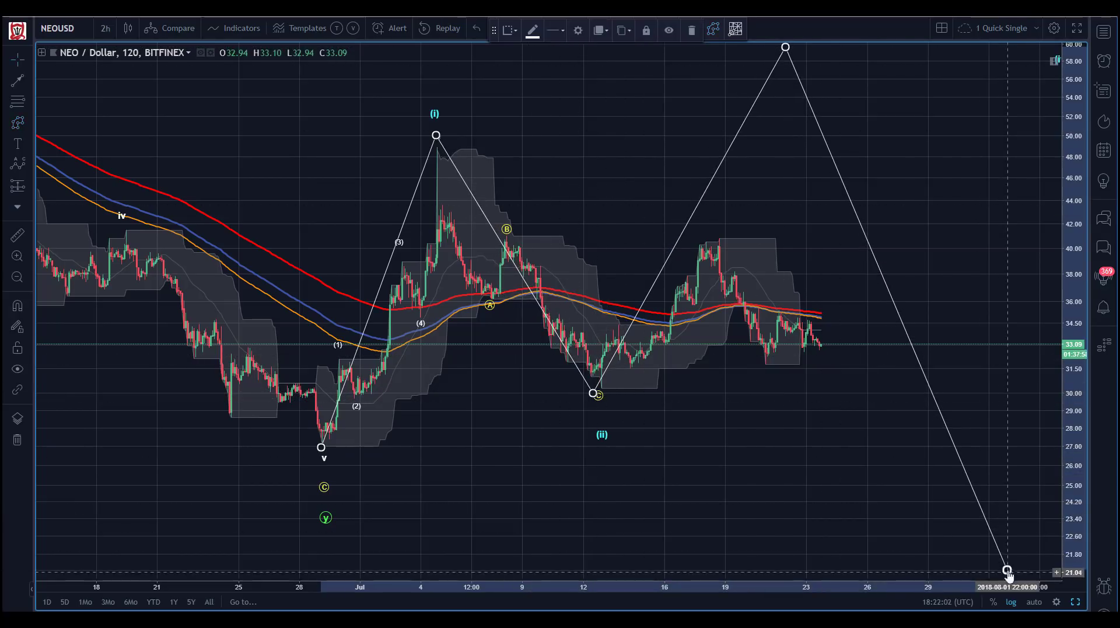
pyautogui.moveTo(1070, 296); pyautogui.dragTo(728, 321)
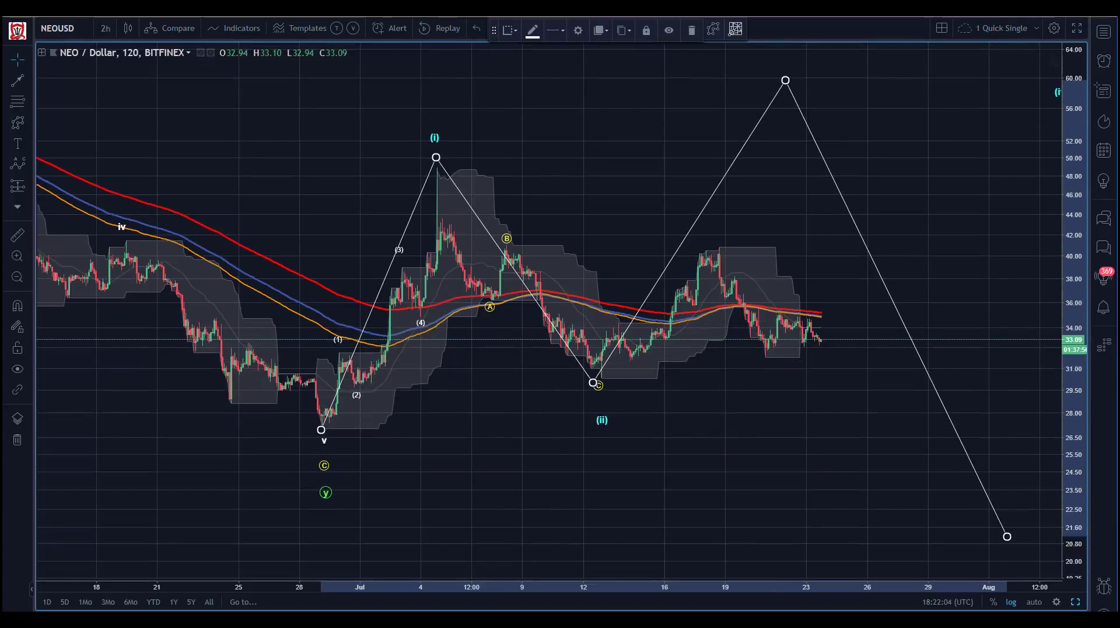
pyautogui.click(365, 527)
# - Show the whole decline since April and lower the zigzag path's projected second peak to about 53
pyautogui.moveTo(295, 591); pyautogui.dragTo(699, 584)
pyautogui.click(1034, 602)
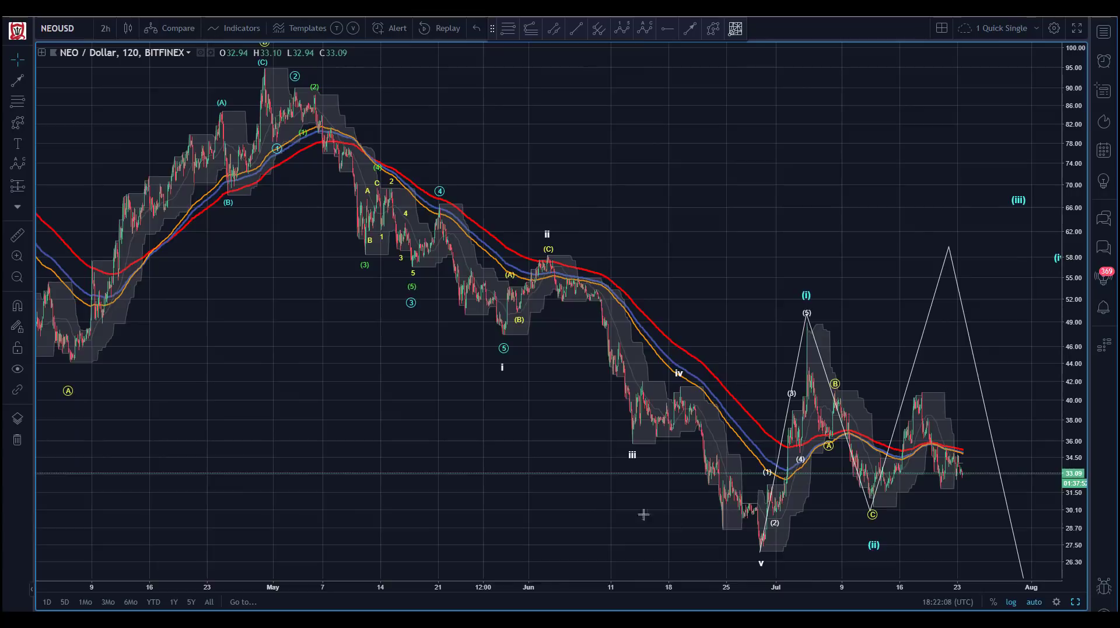
pyautogui.moveTo(553, 120); pyautogui.dragTo(473, 147)
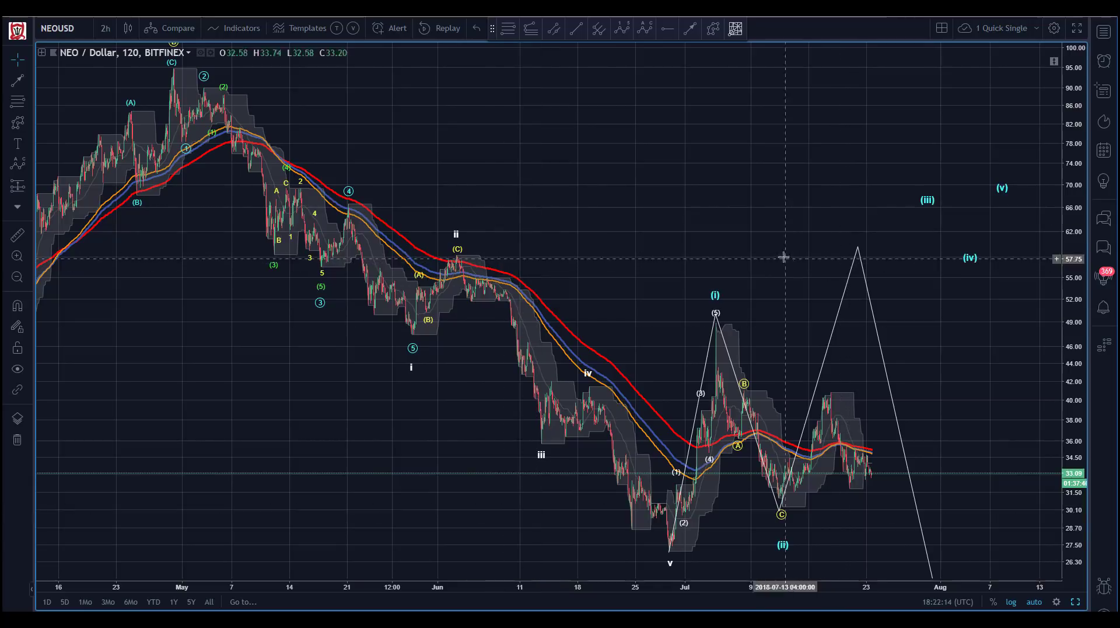
pyautogui.click(414, 347)
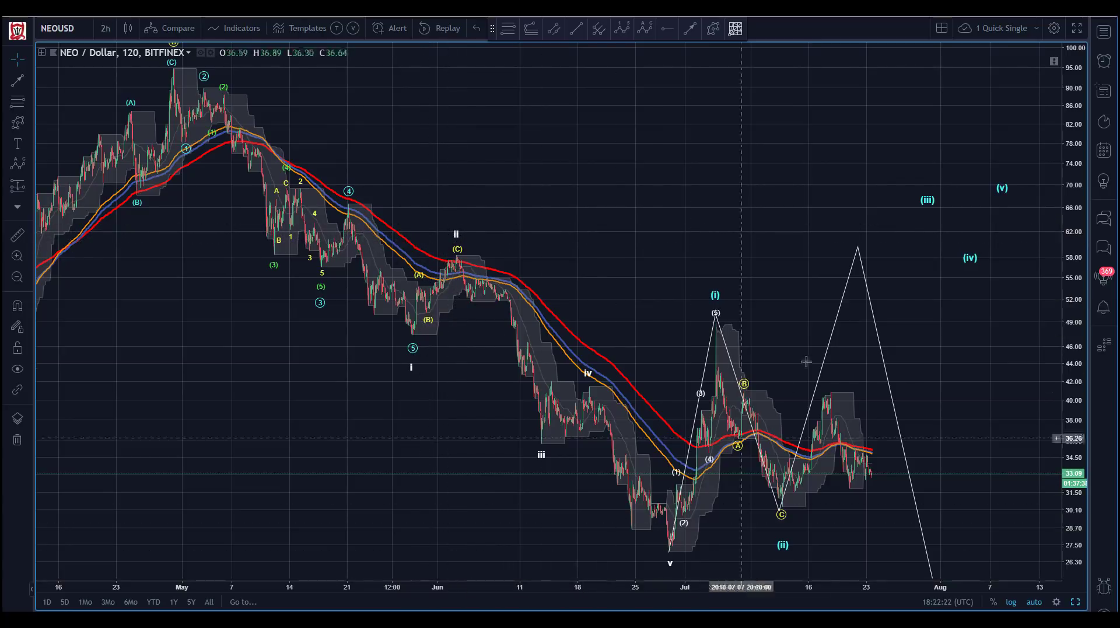
pyautogui.moveTo(858, 257); pyautogui.dragTo(863, 288)
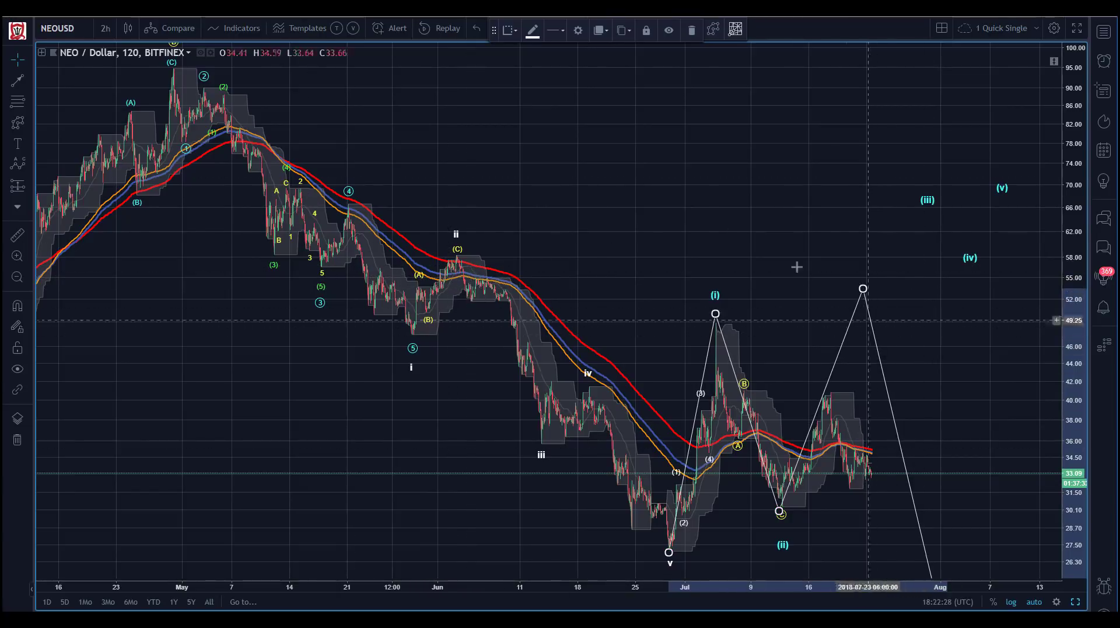
# - Delete the white zigzag path drawn over waves (i) and (ii)
pyautogui.click(572, 152)
pyautogui.click(862, 291)
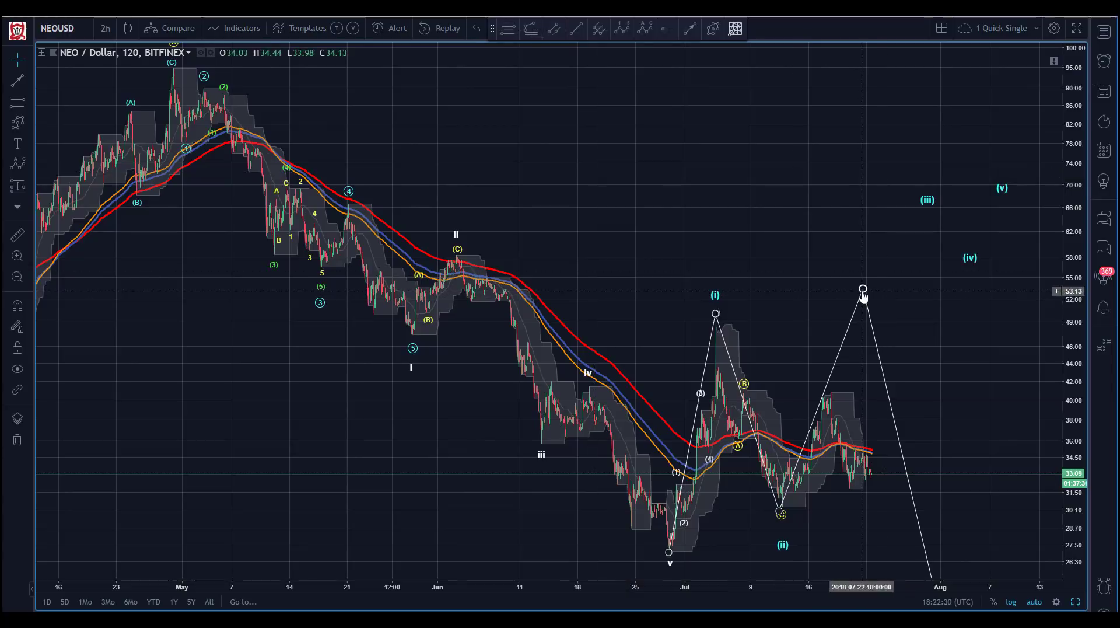
pyautogui.press('Delete')
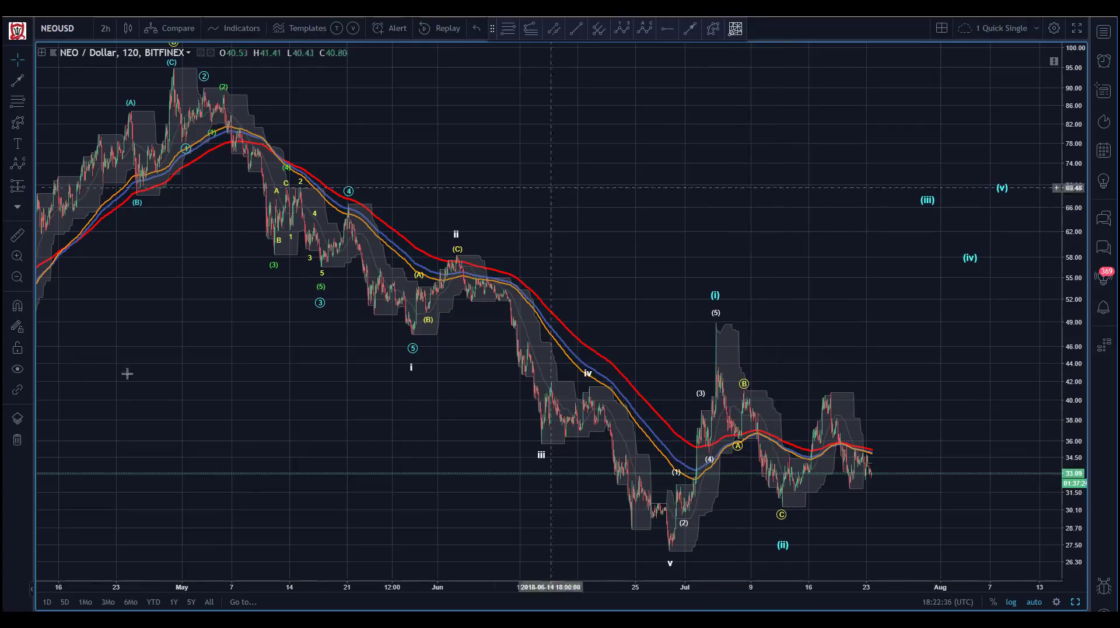
# - Raise the yellow circled B label above the July 8 peak and nudge the circled C slightly lower beneath the July 12 low
pyautogui.moveTo(484, 296); pyautogui.dragTo(898, 563)
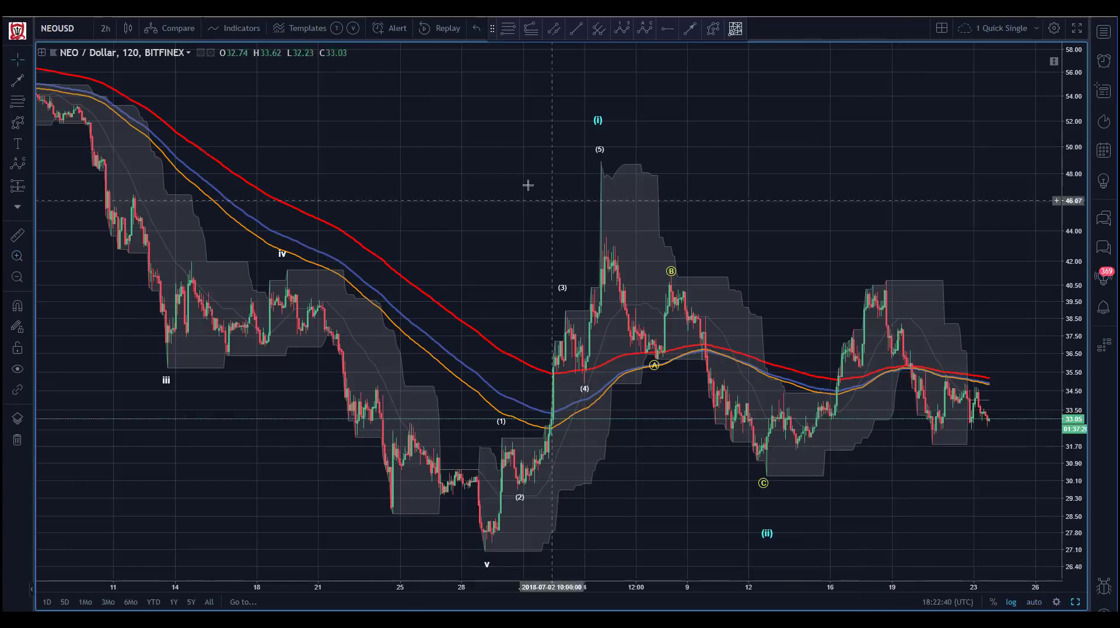
pyautogui.click(674, 276)
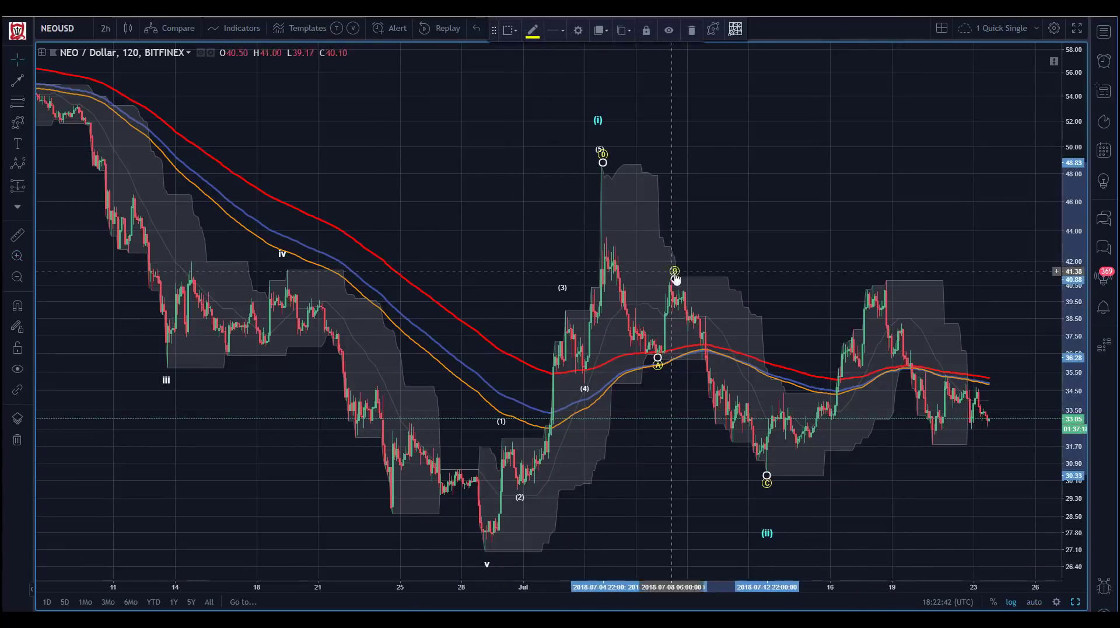
pyautogui.moveTo(666, 258); pyautogui.dragTo(673, 269)
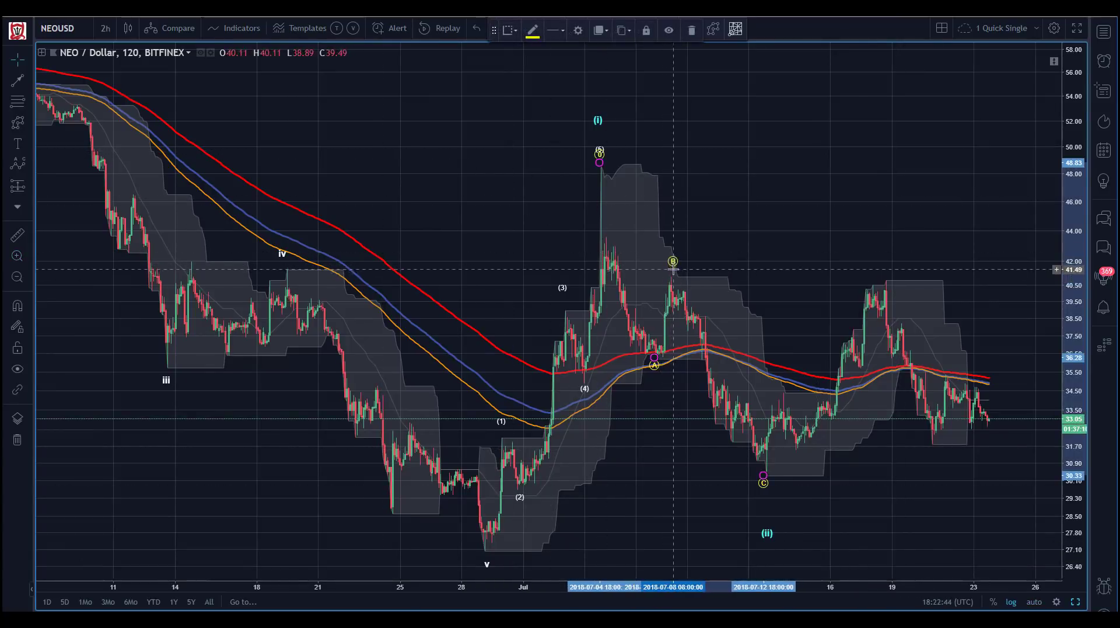
pyautogui.moveTo(429, 154); pyautogui.dragTo(432, 152)
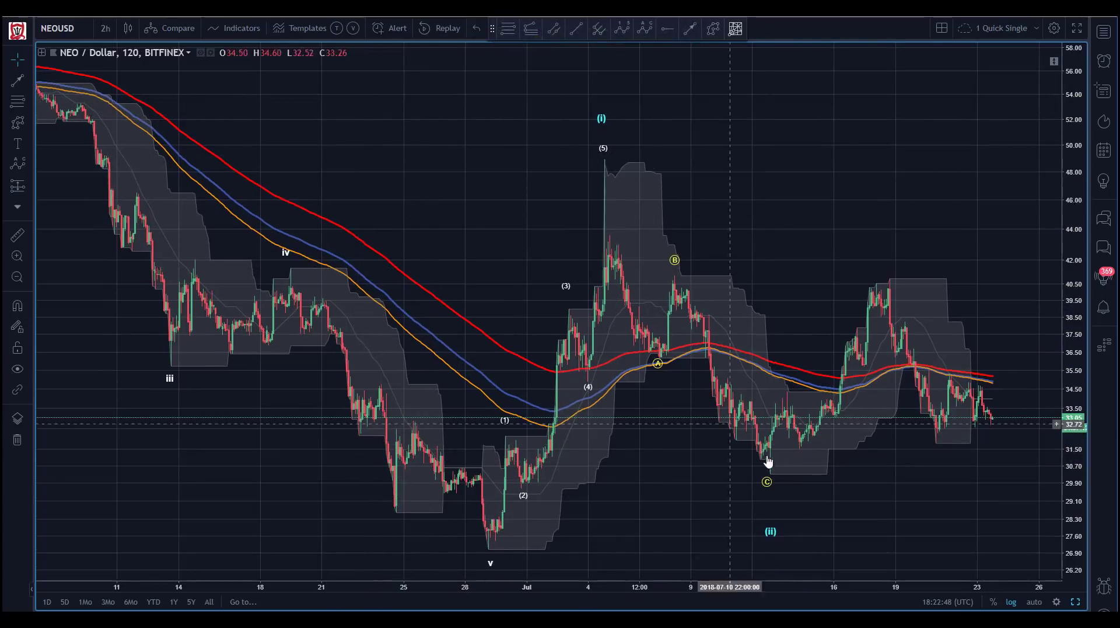
pyautogui.moveTo(767, 480); pyautogui.dragTo(771, 485)
pyautogui.click(451, 190)
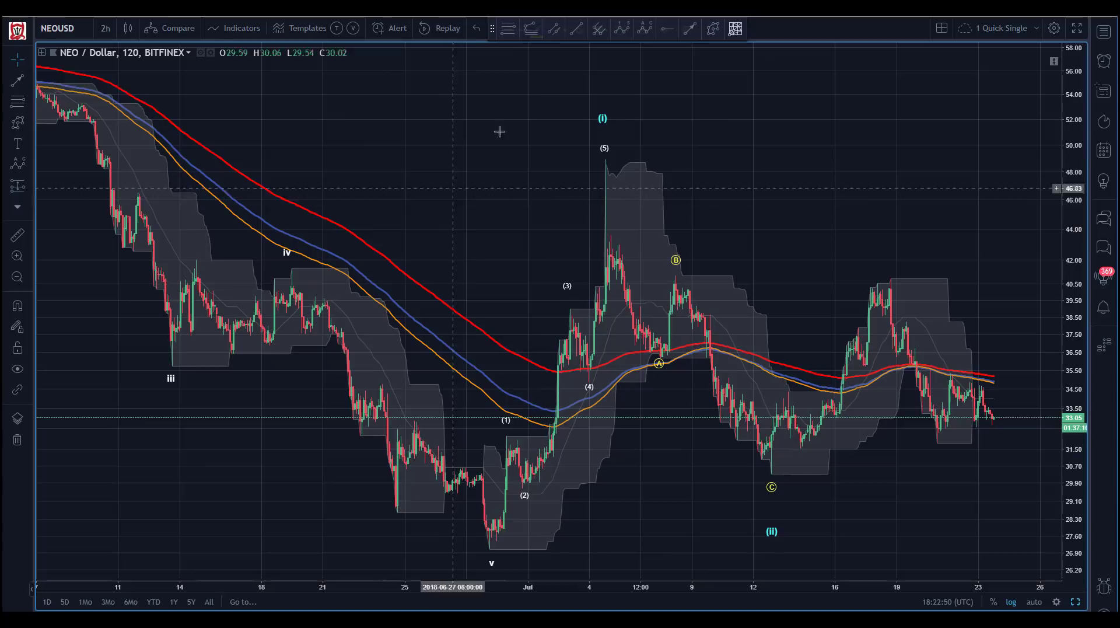
# - Draw a Fibonacci retracement from the wave (5) high at 48.91 to the circled A low at 36.14, and delete it
pyautogui.click(507, 28)
pyautogui.click(604, 159)
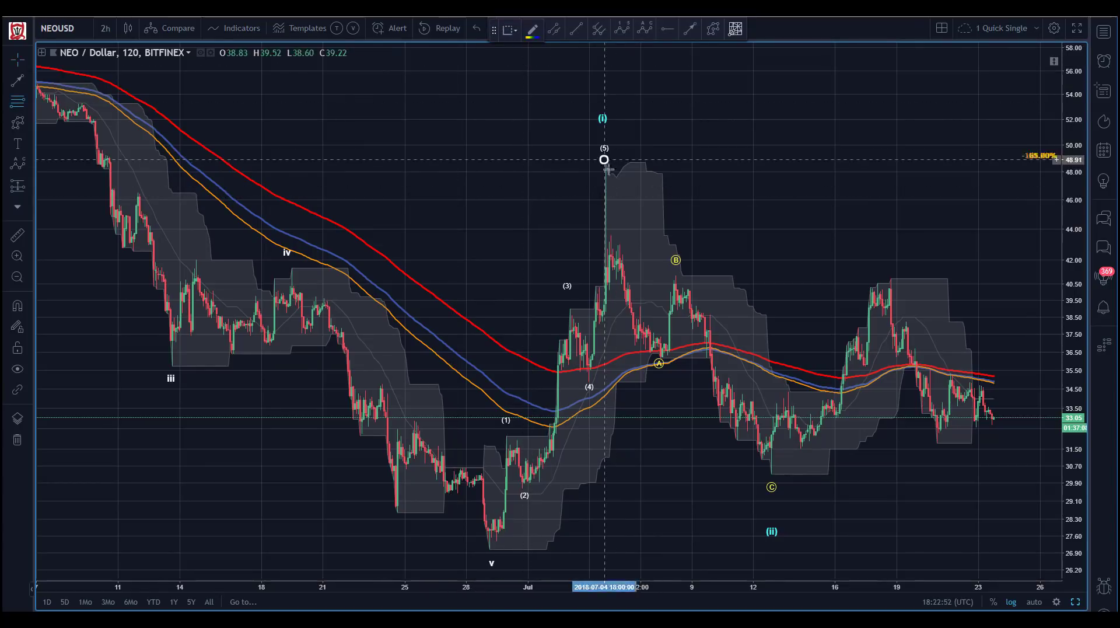
pyautogui.click(640, 359)
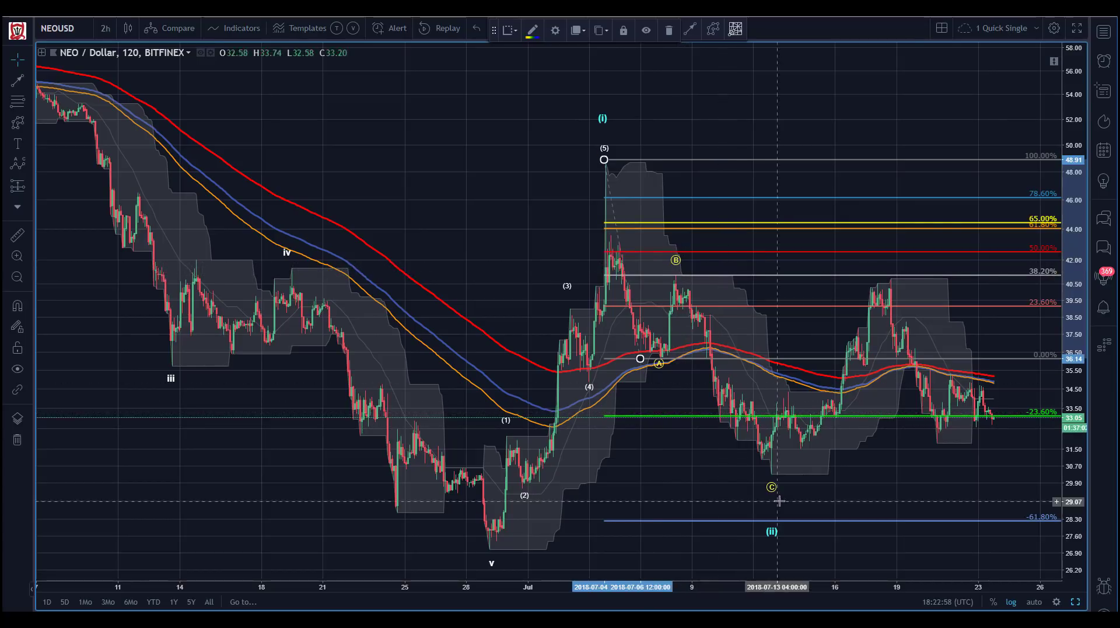
pyautogui.click(374, 194)
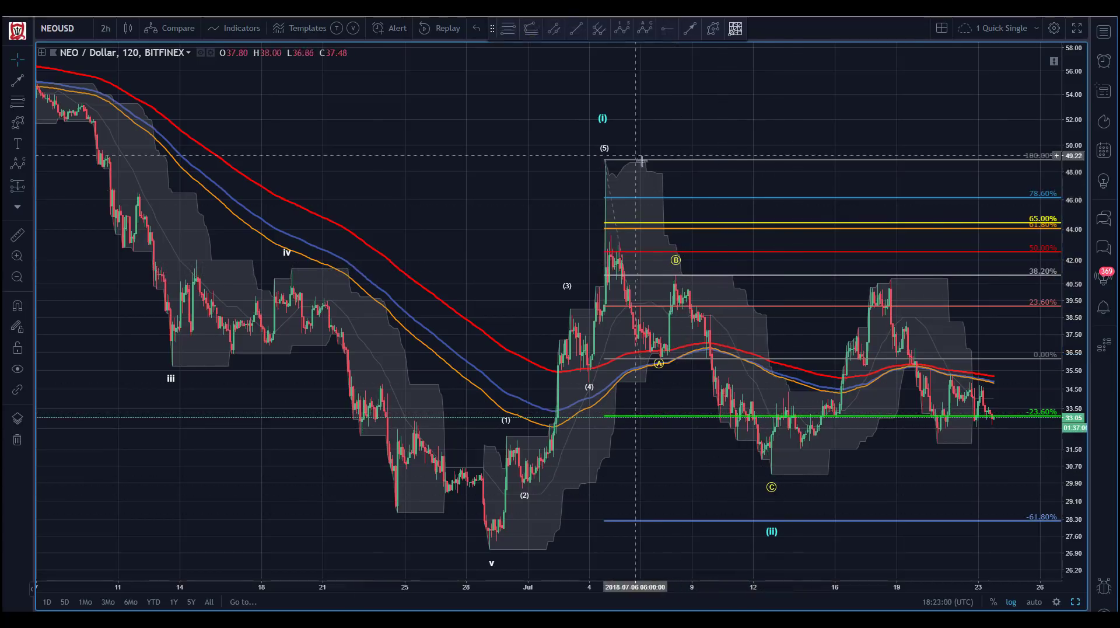
pyautogui.click(642, 166)
pyautogui.press('Delete')
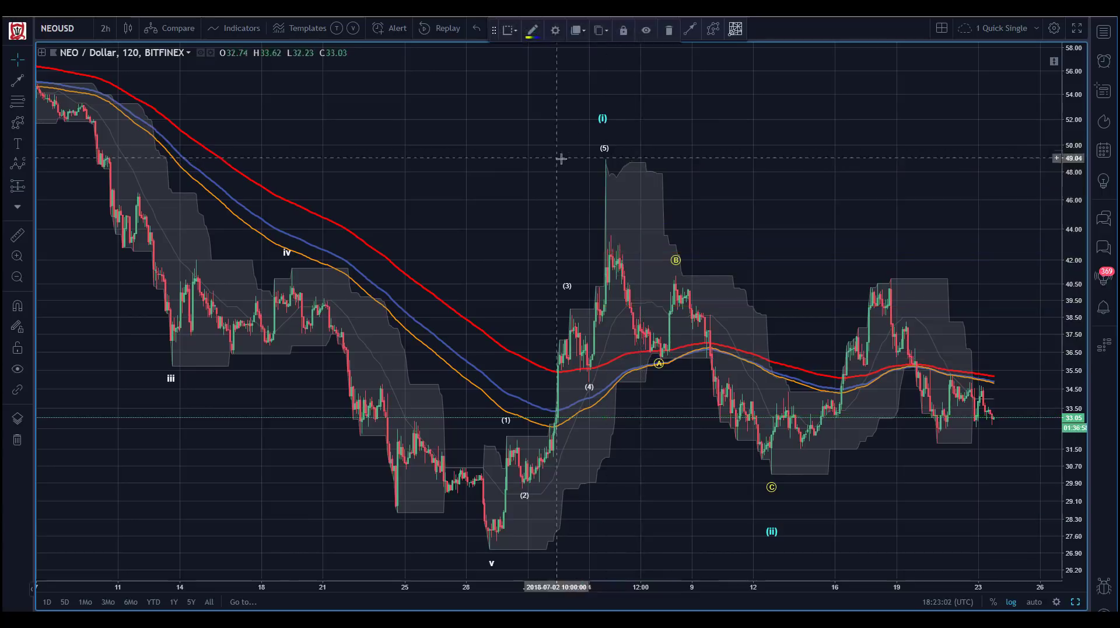
# - Nudge the yellow circled A label slightly lower and move the cyan (ii) label closer beneath the circled C
pyautogui.moveTo(659, 364); pyautogui.dragTo(661, 372)
pyautogui.click(418, 214)
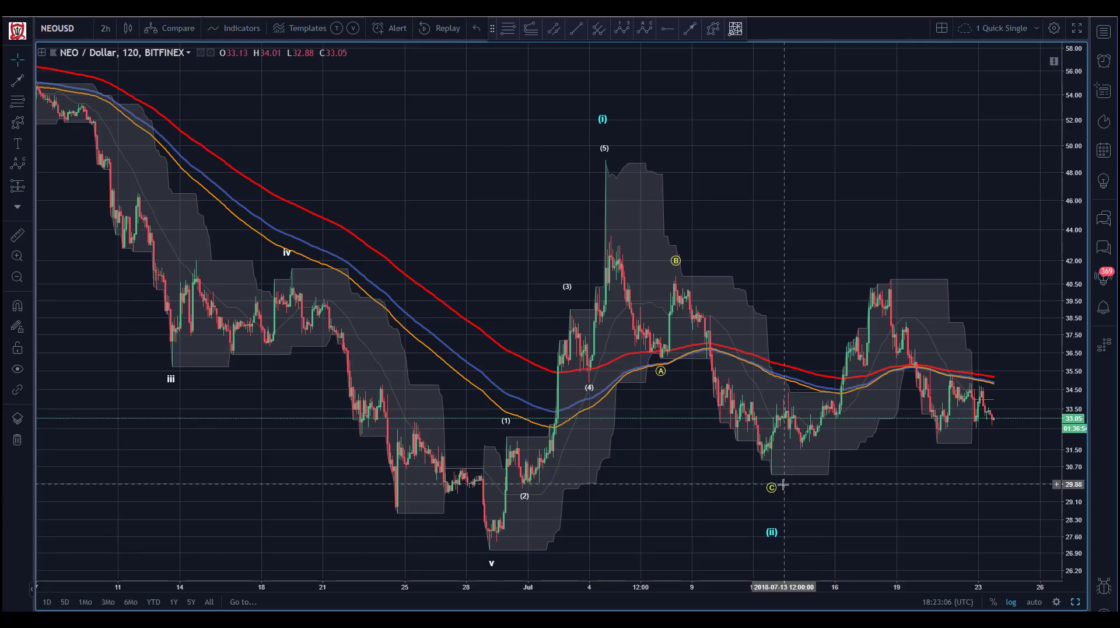
pyautogui.moveTo(772, 533); pyautogui.dragTo(768, 501)
# - Draw a Fibonacci retracement from the wave v low at 27.03 to the wave (5) high at 48.86
pyautogui.moveTo(402, 195); pyautogui.dragTo(407, 190)
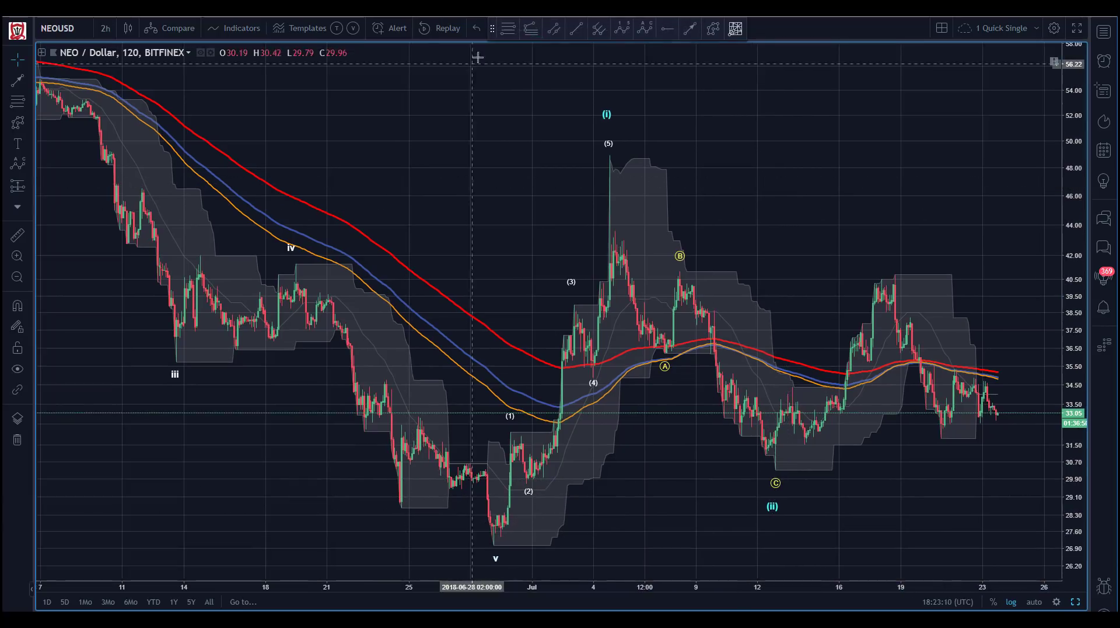
pyautogui.click(497, 544)
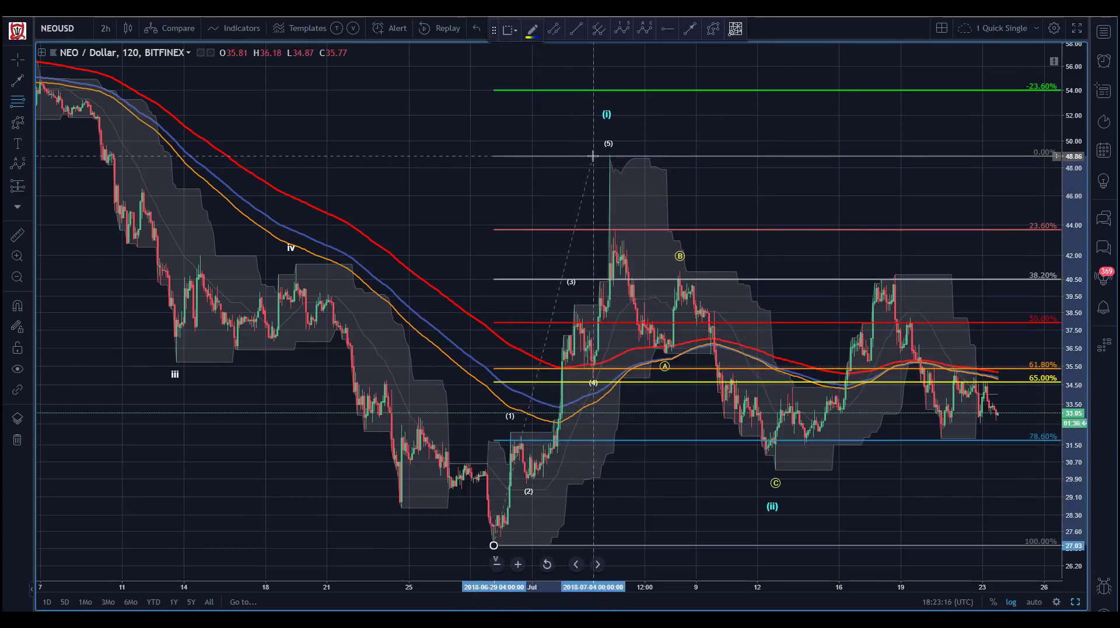
pyautogui.click(593, 156)
pyautogui.moveTo(383, 122); pyautogui.dragTo(326, 102)
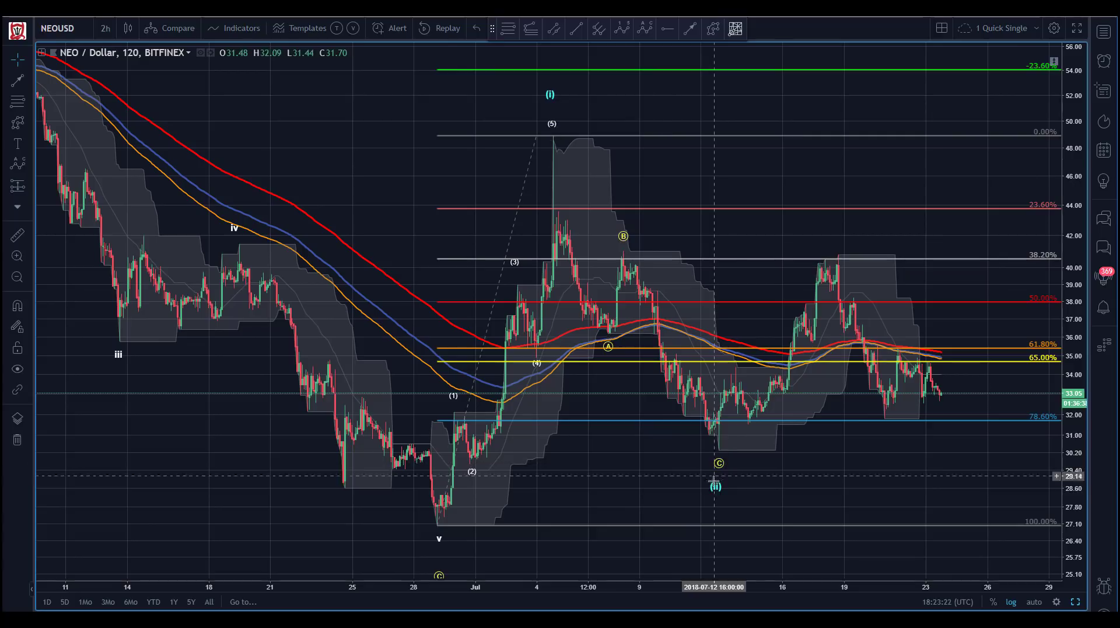
# - Align the cyan (ii) label directly beneath the yellow circled C, placing its point at 29.12
pyautogui.moveTo(718, 490); pyautogui.dragTo(720, 475)
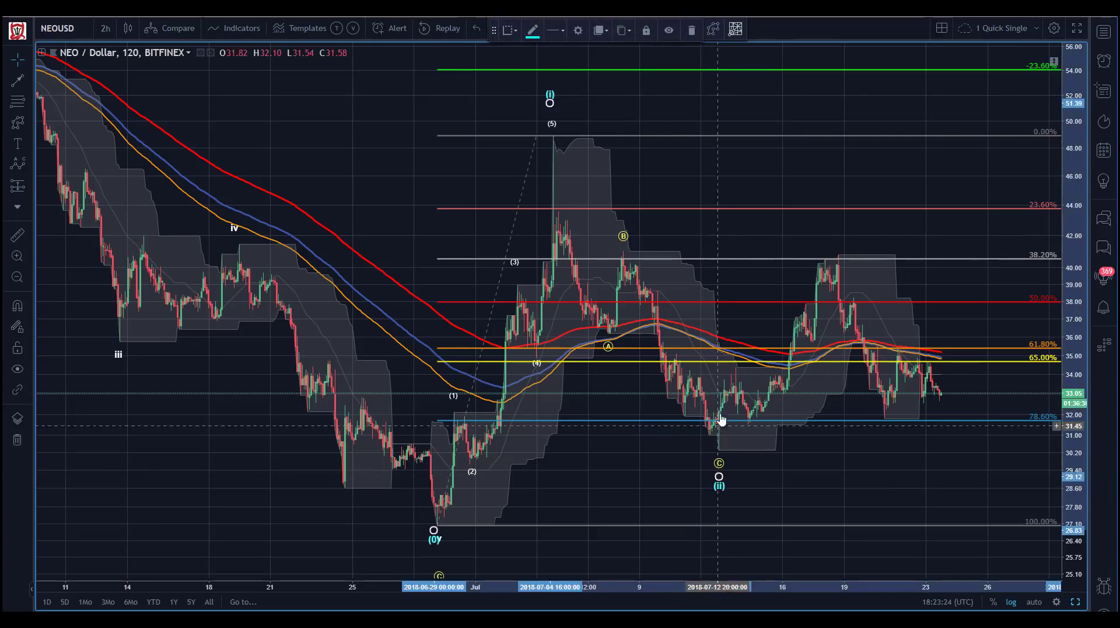
pyautogui.click(578, 29)
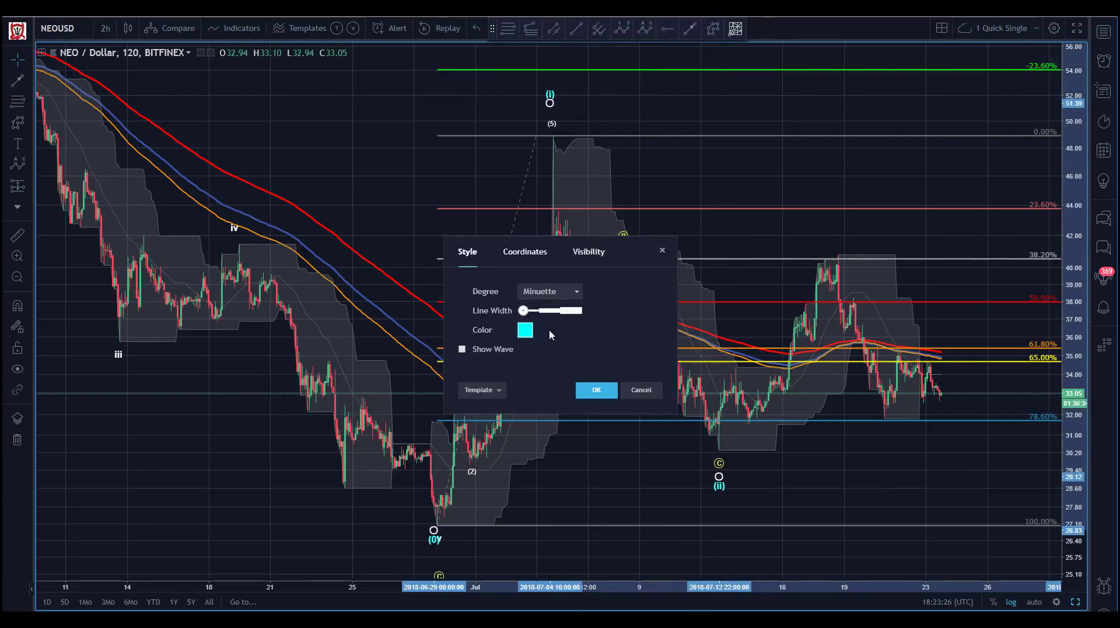
pyautogui.click(672, 170)
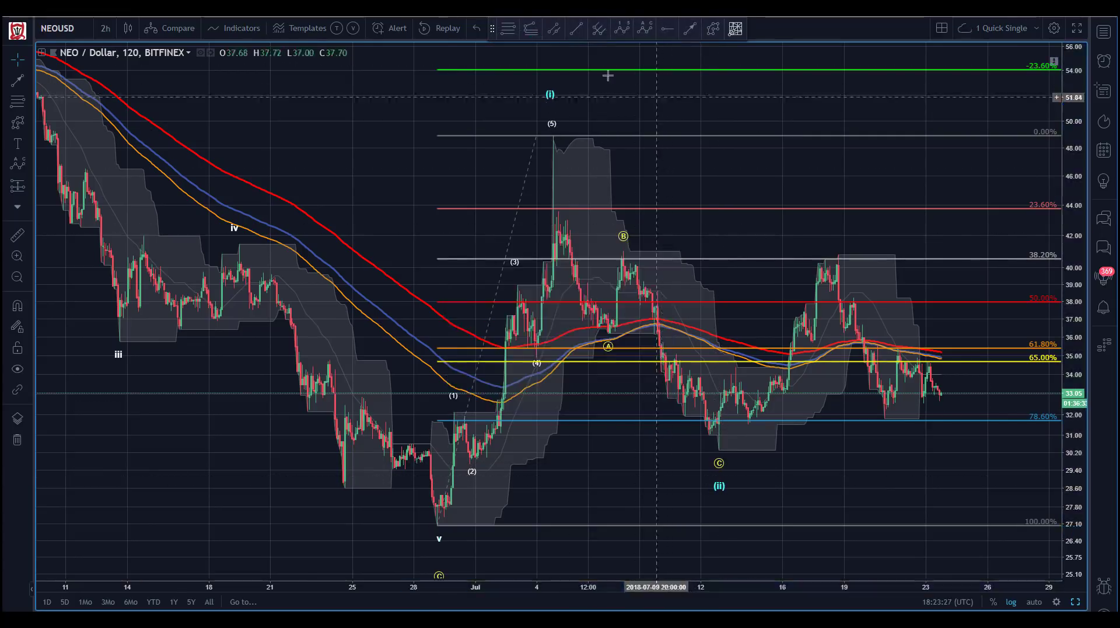
# - Set the Fibonacci retracement's upper point to 48.89 and enable its 0.887 level
pyautogui.click(536, 139)
pyautogui.moveTo(537, 139); pyautogui.dragTo(537, 135)
pyautogui.click(556, 30)
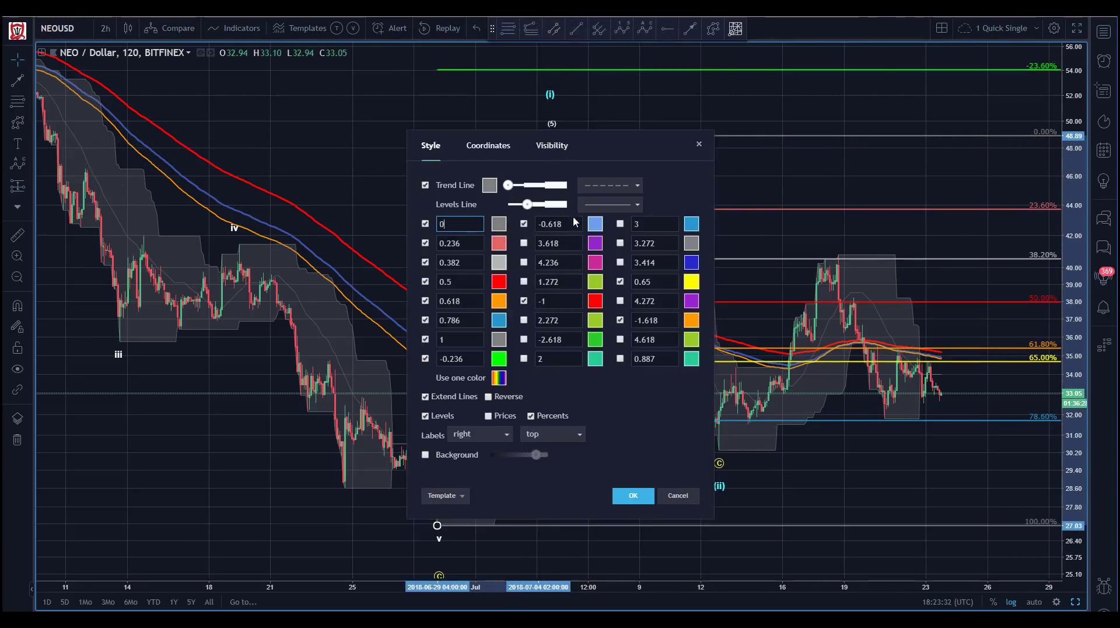
pyautogui.click(632, 496)
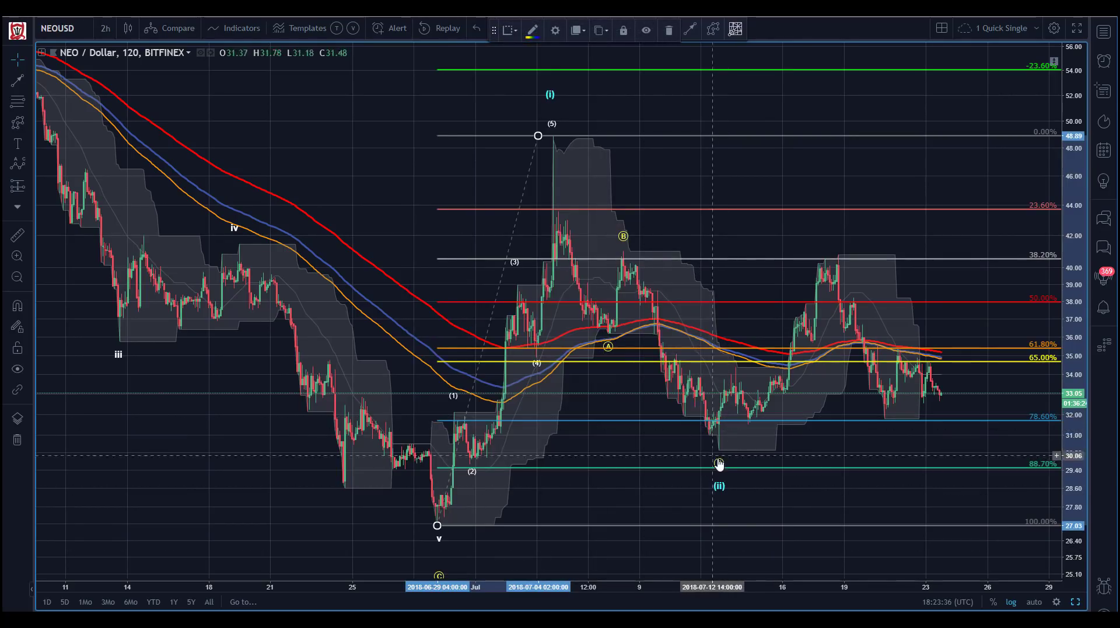
# - Move the yellow circled C and cyan (ii) labels slightly higher beneath the July 12 low
pyautogui.moveTo(719, 457); pyautogui.dragTo(716, 448)
pyautogui.click(403, 152)
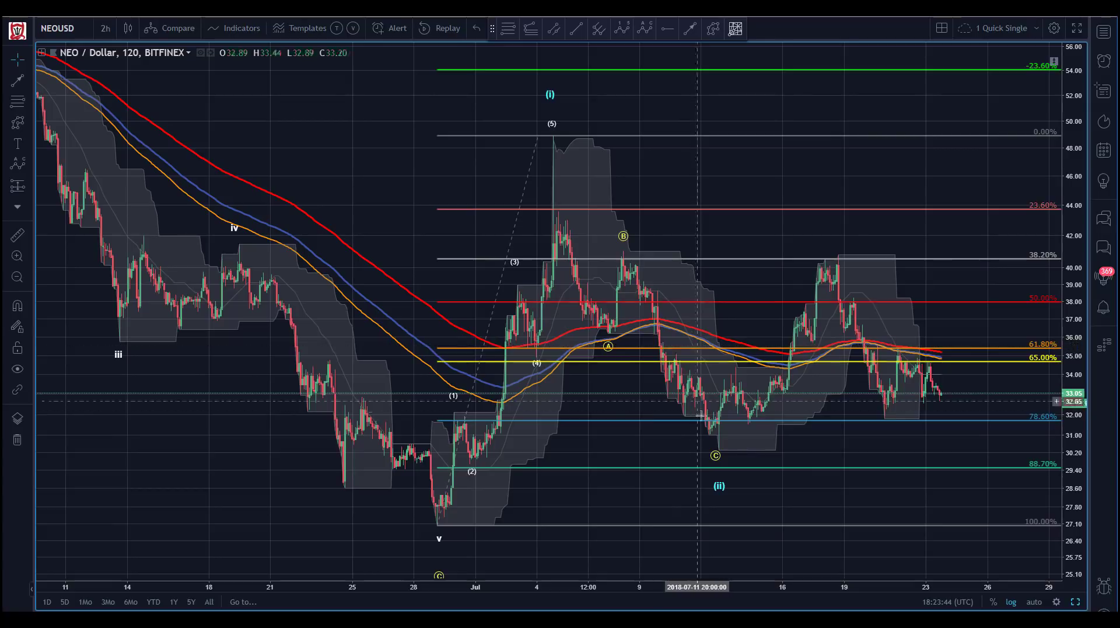
pyautogui.moveTo(718, 455); pyautogui.dragTo(719, 472)
pyautogui.click(372, 196)
pyautogui.click(370, 150)
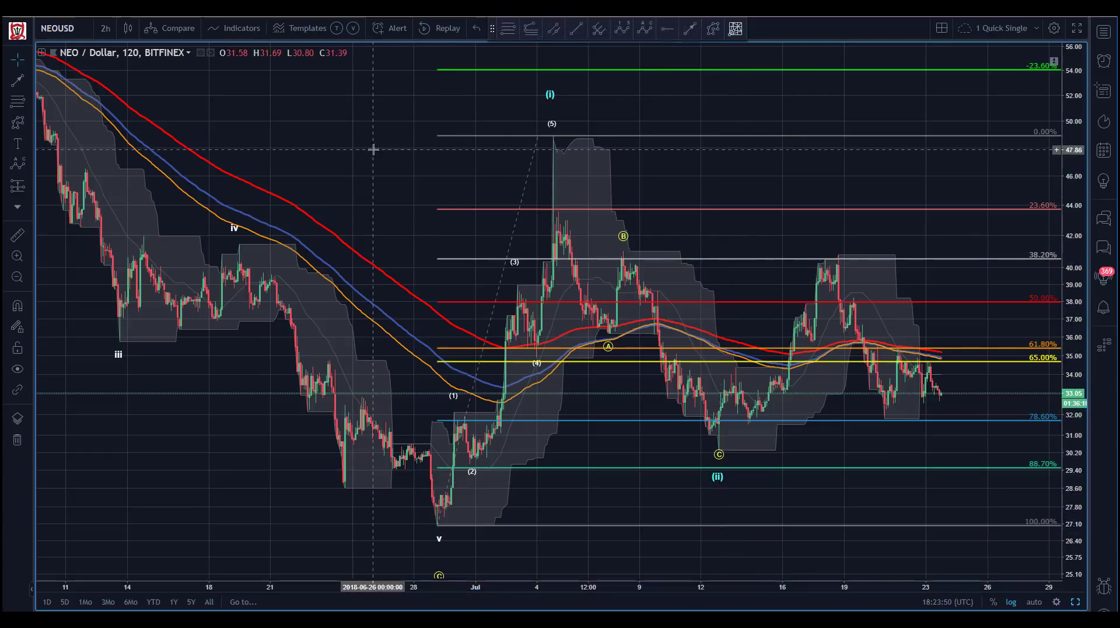
# - Draw an Elliott impulse wave from the (ii) low at 30.33, placing i at 34.65, ii 31.32, iii 38.41, iv 35.30 and v 41.38
pyautogui.moveTo(362, 183); pyautogui.dragTo(241, 171)
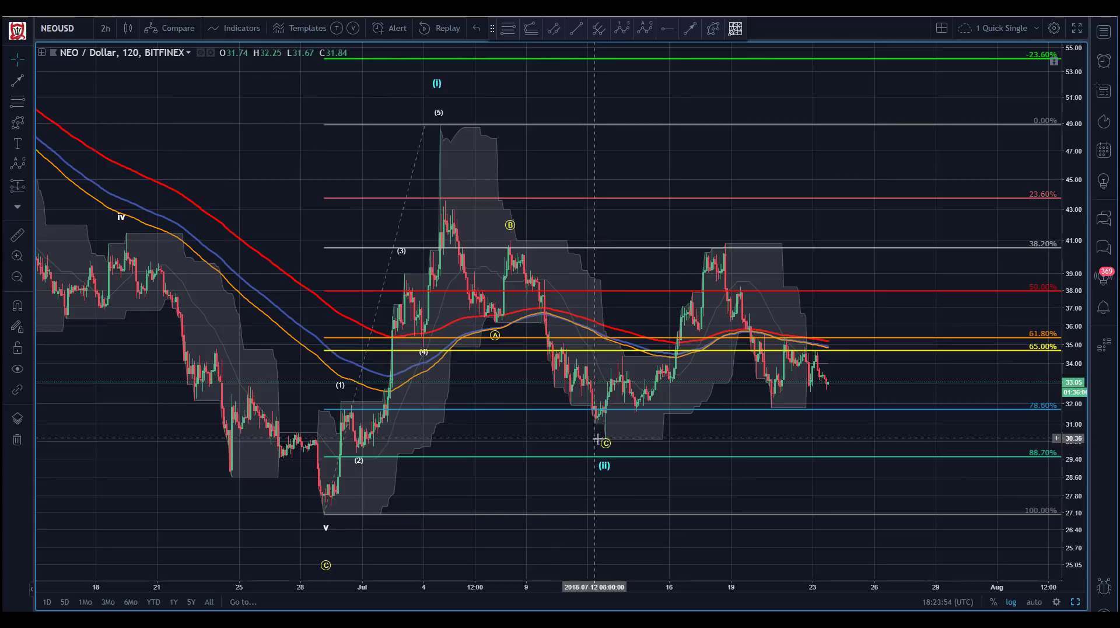
pyautogui.click(620, 29)
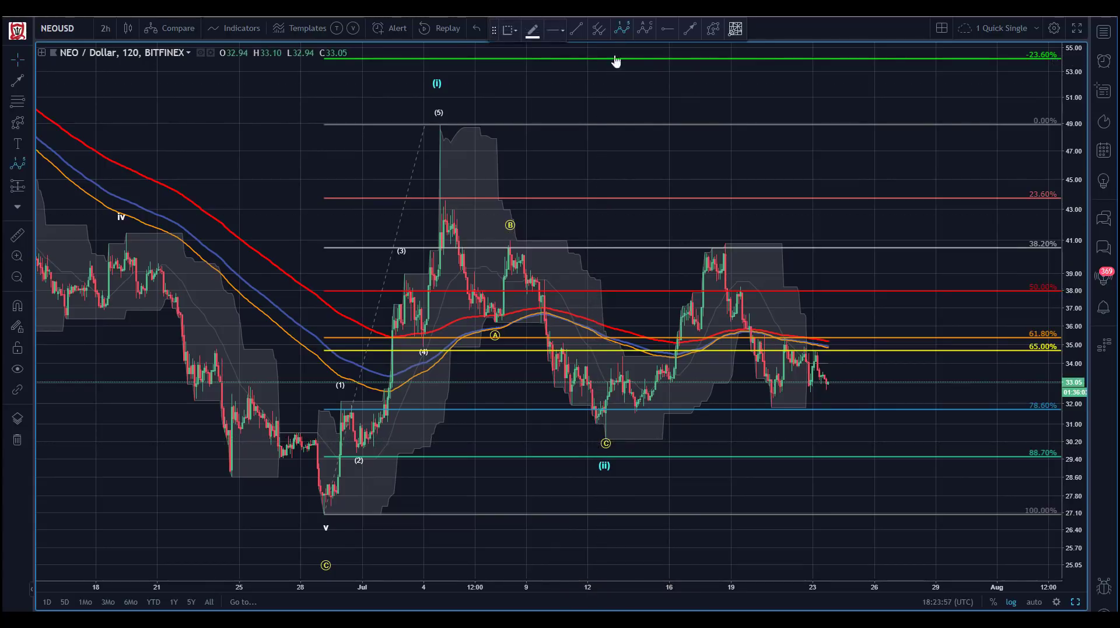
pyautogui.click(606, 439)
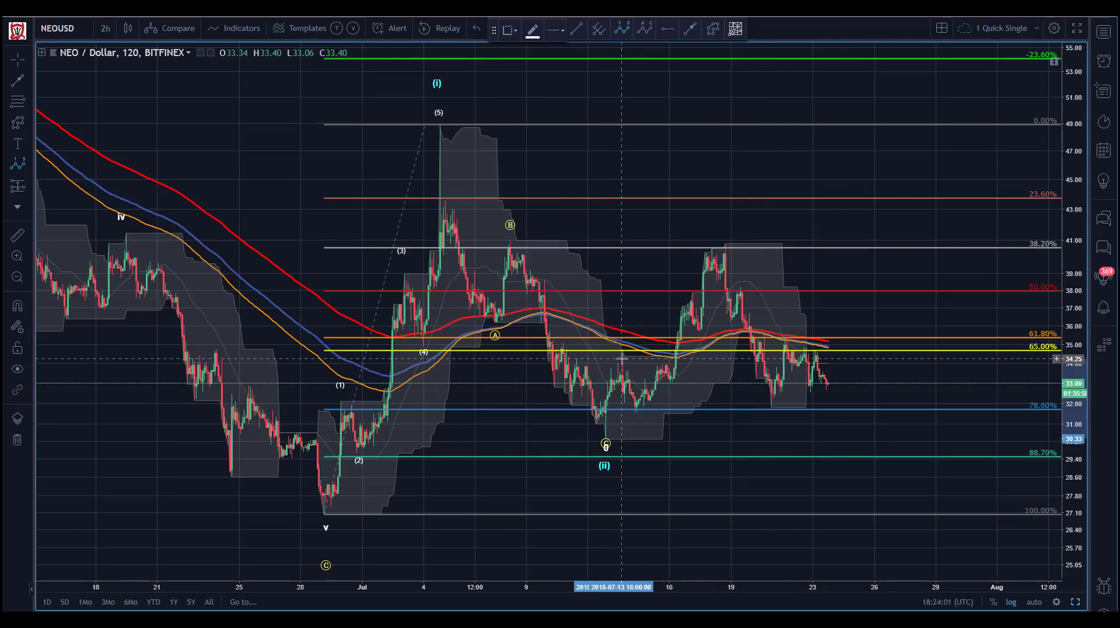
pyautogui.click(634, 418)
pyautogui.click(700, 338)
pyautogui.click(727, 234)
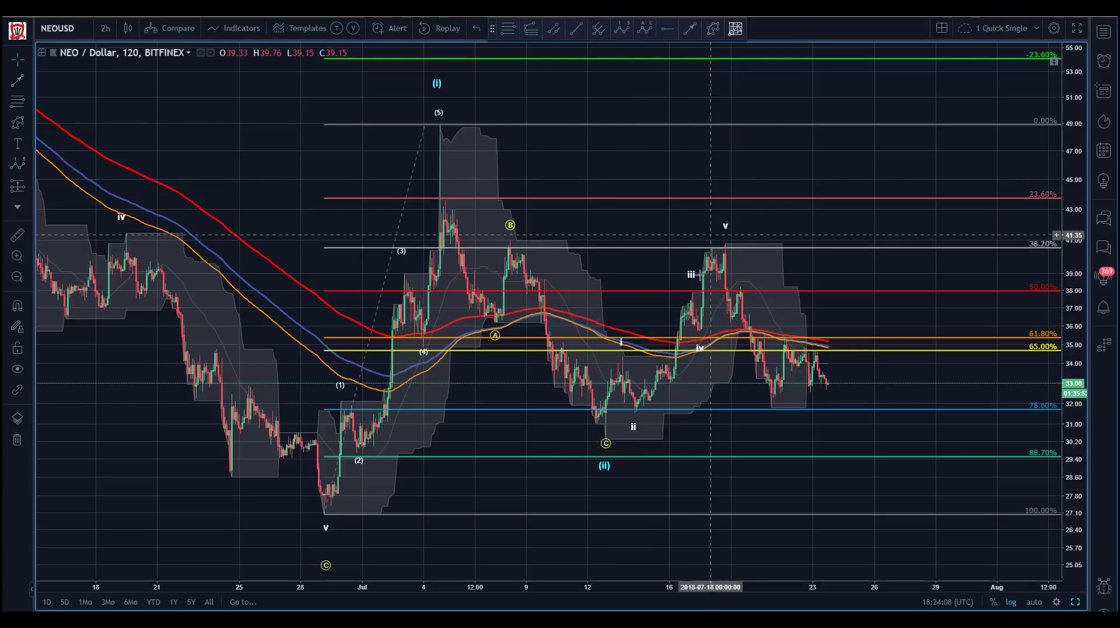
pyautogui.click(693, 282)
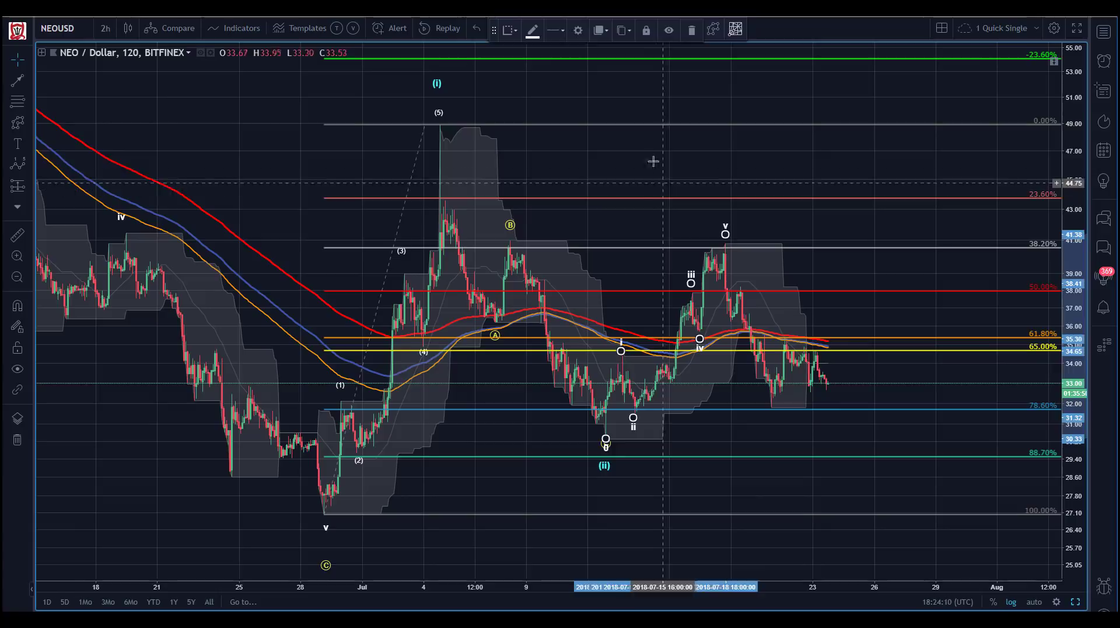
pyautogui.click(585, 237)
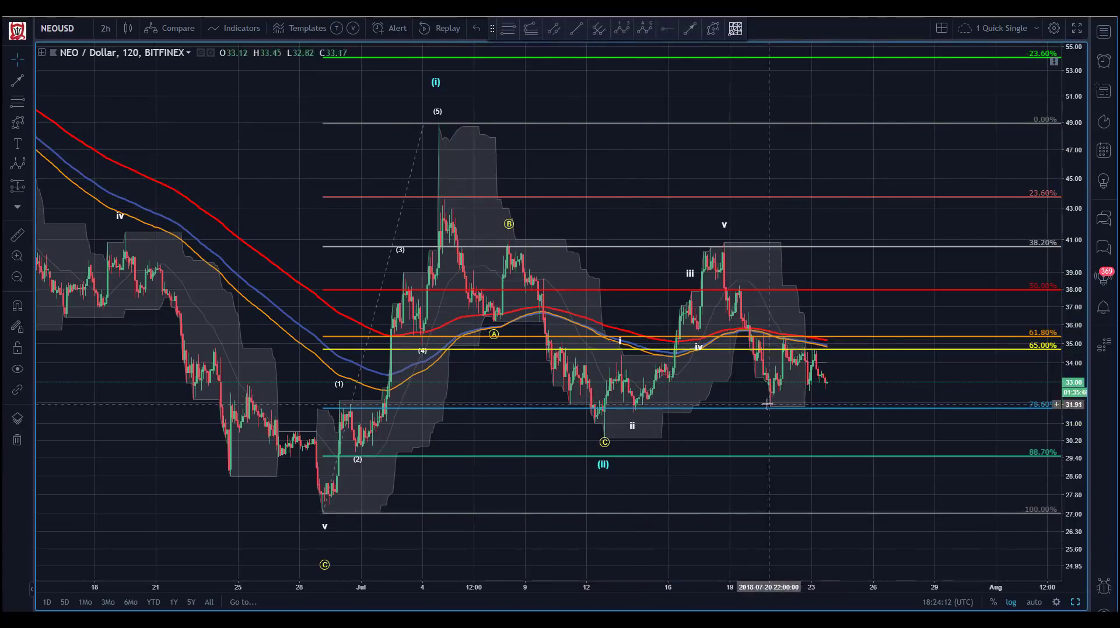
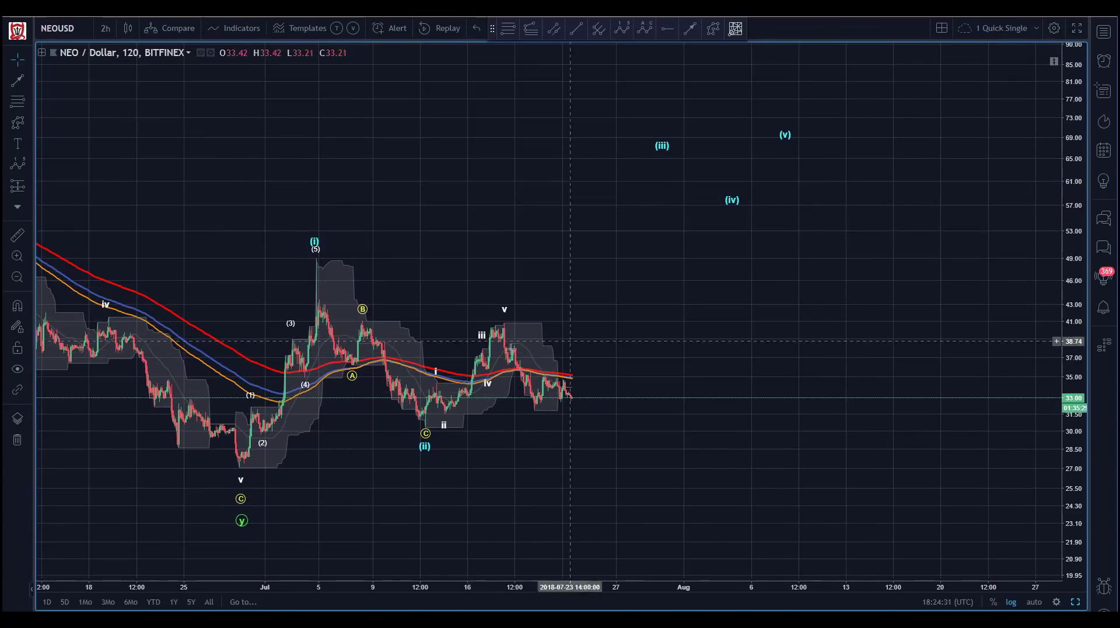
# - Raise the cyan (i) label to 52.28 and move the projected (iii) to 75.76, (iv) to 63.67 and (v) to 86.49
pyautogui.click(313, 237)
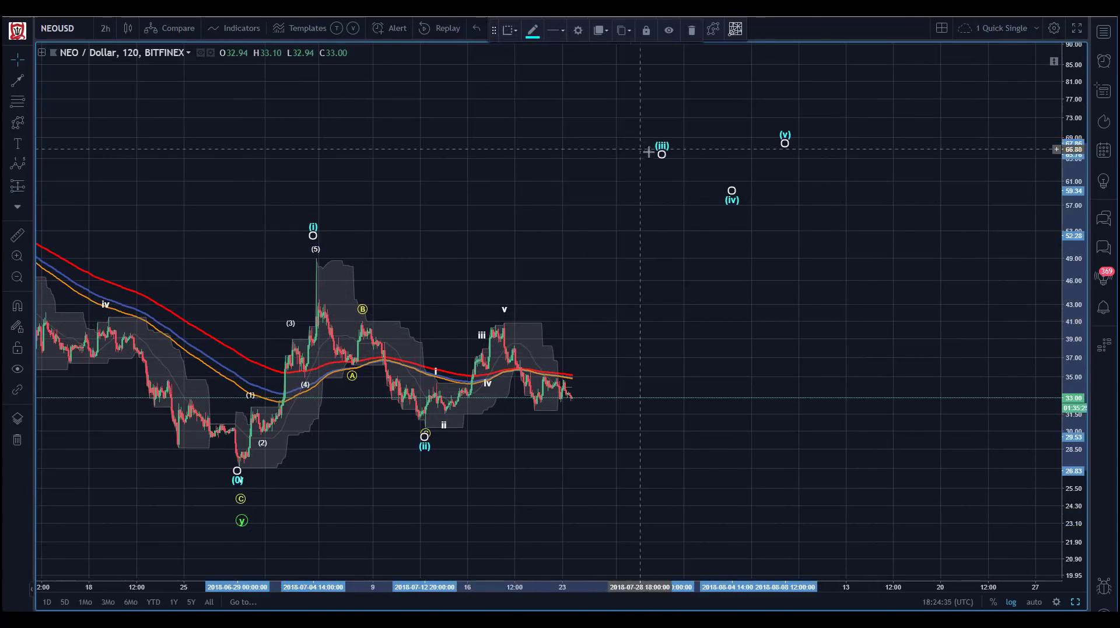
pyautogui.moveTo(662, 153); pyautogui.dragTo(693, 105)
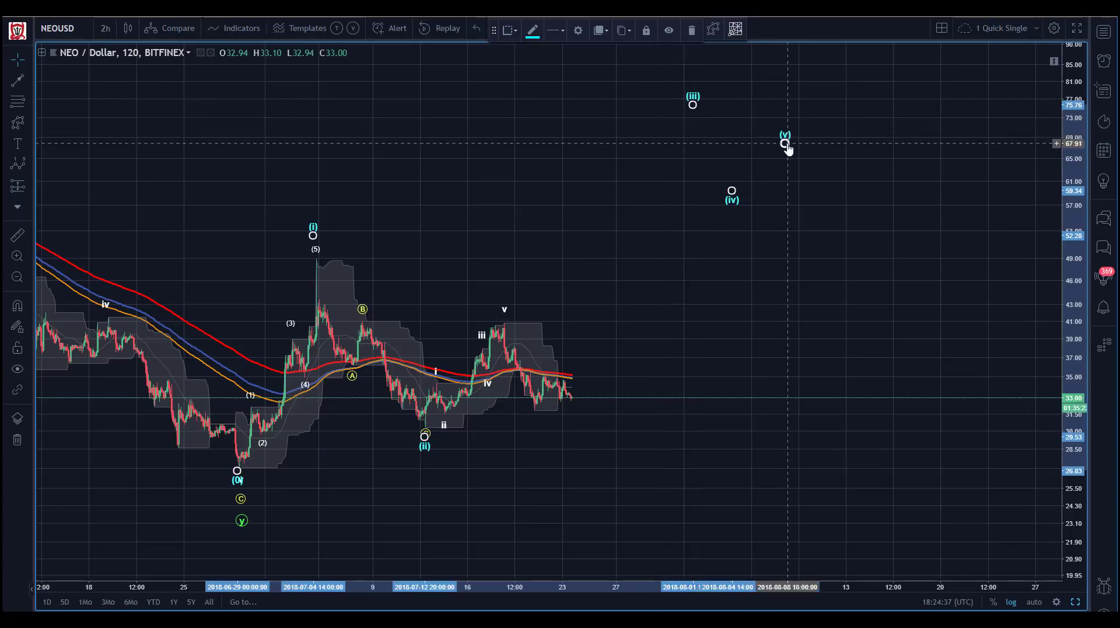
pyautogui.moveTo(785, 143); pyautogui.dragTo(972, 57)
pyautogui.moveTo(732, 190); pyautogui.dragTo(976, 167)
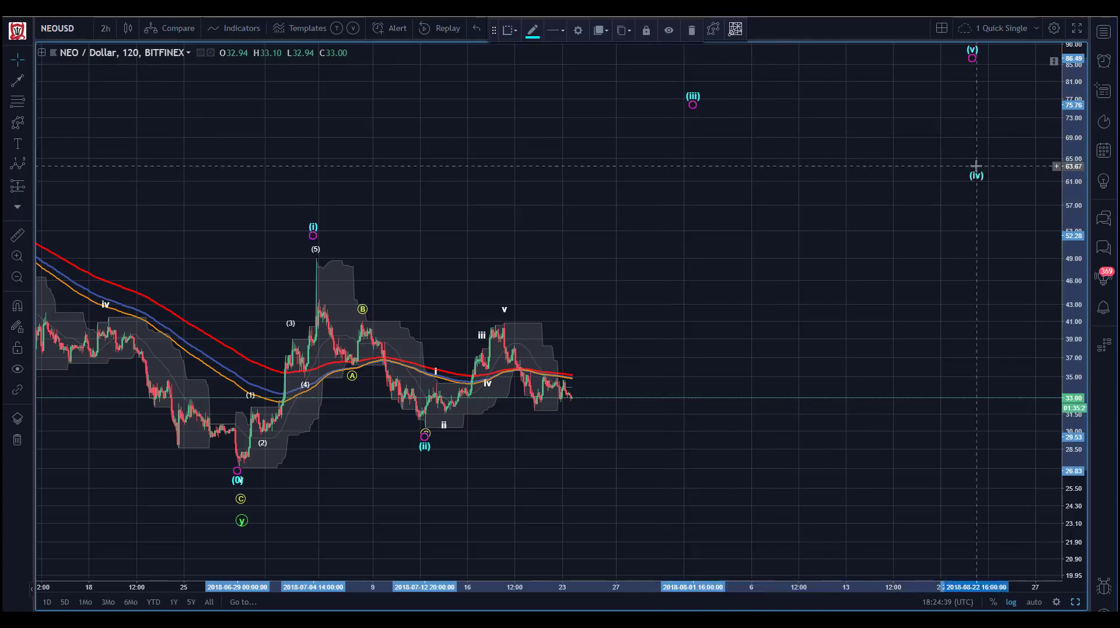
pyautogui.click(415, 206)
# - Draw a trend-based Fibonacci extension from the June 29 low at 27.08 through the 49.08 high to the wave (ii) low level at 30.31
pyautogui.click(505, 31)
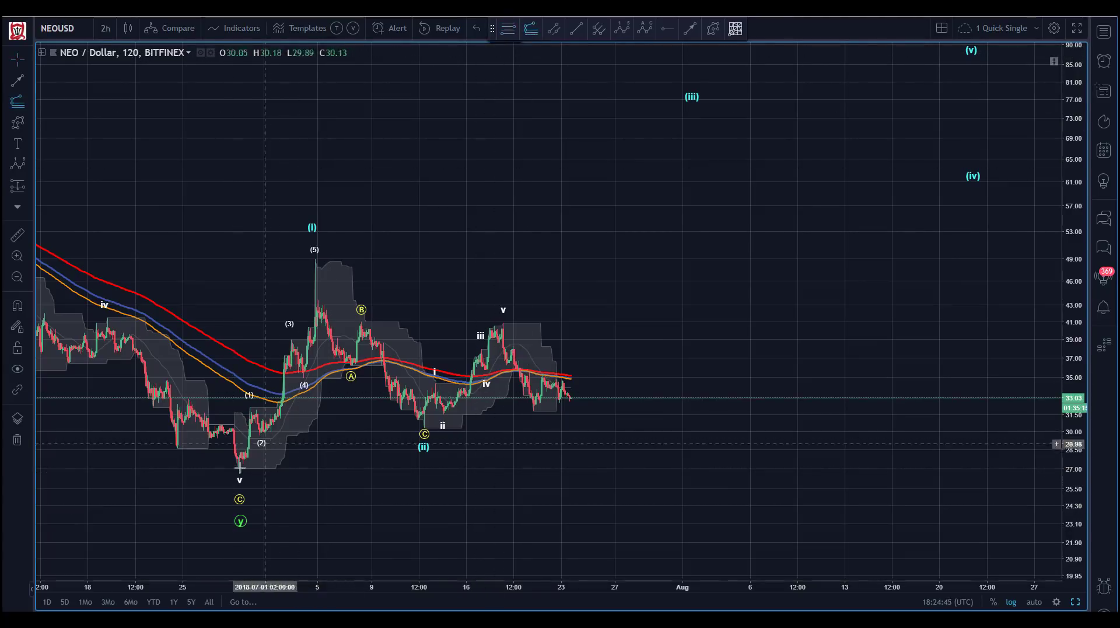
pyautogui.click(239, 467)
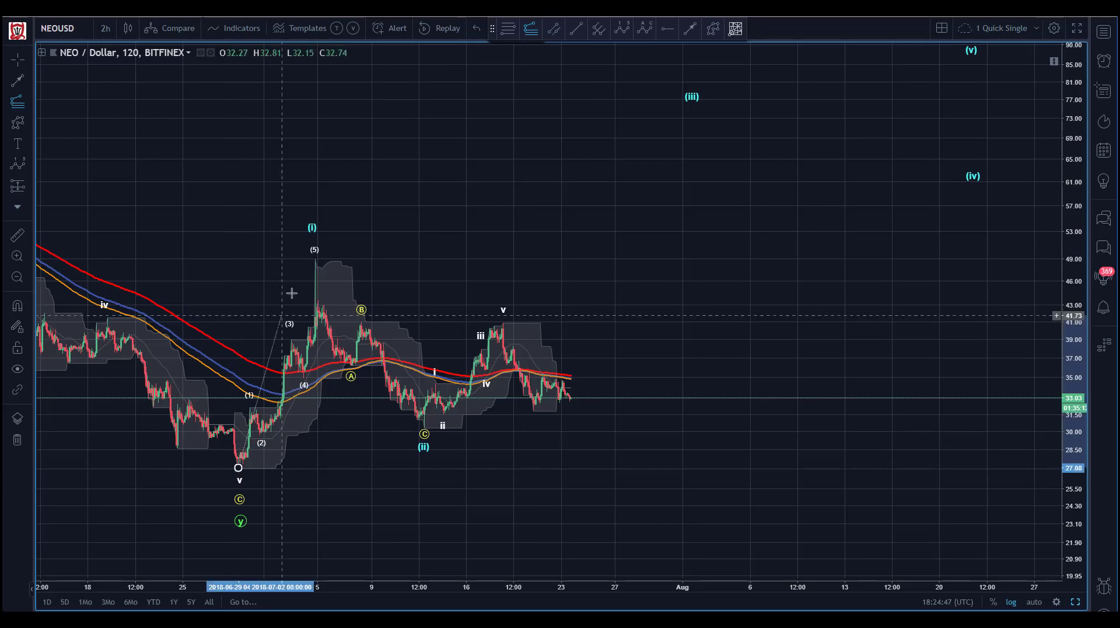
pyautogui.click(314, 258)
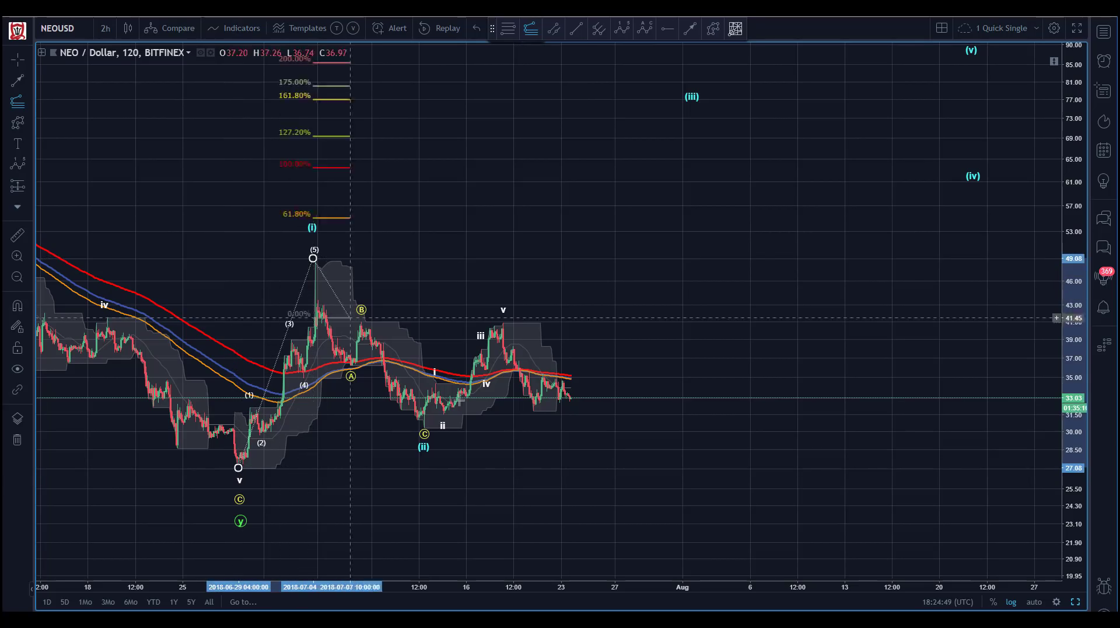
pyautogui.click(528, 427)
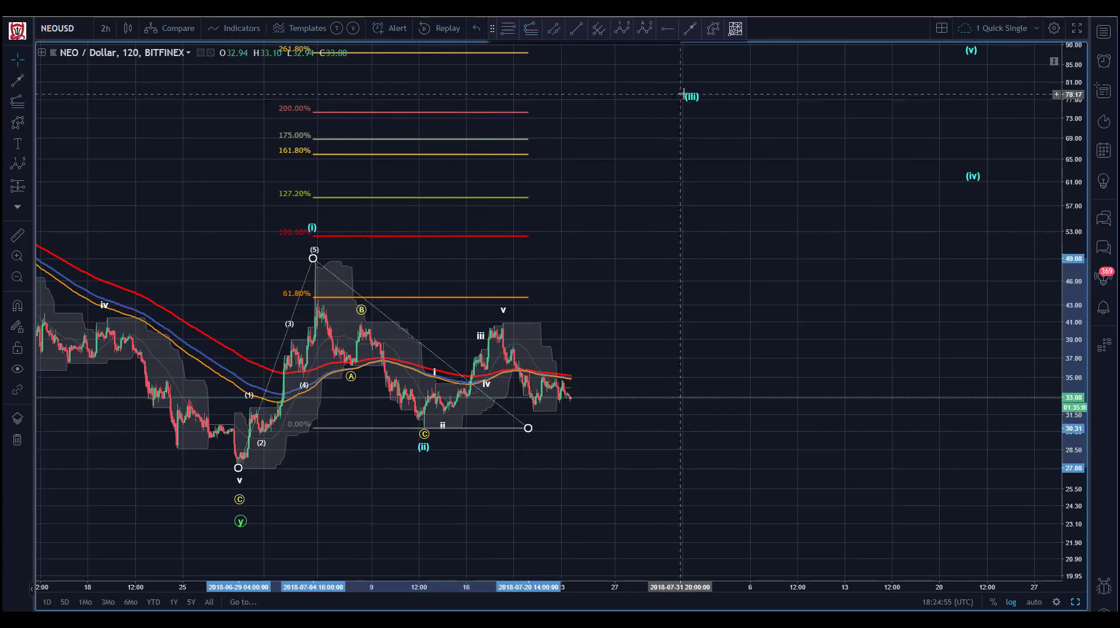
# - Reposition the projected cyan labels, placing (iii) at 67.01, (iv) at 57.16 and (v) at 79.87
pyautogui.moveTo(690, 99); pyautogui.dragTo(666, 147)
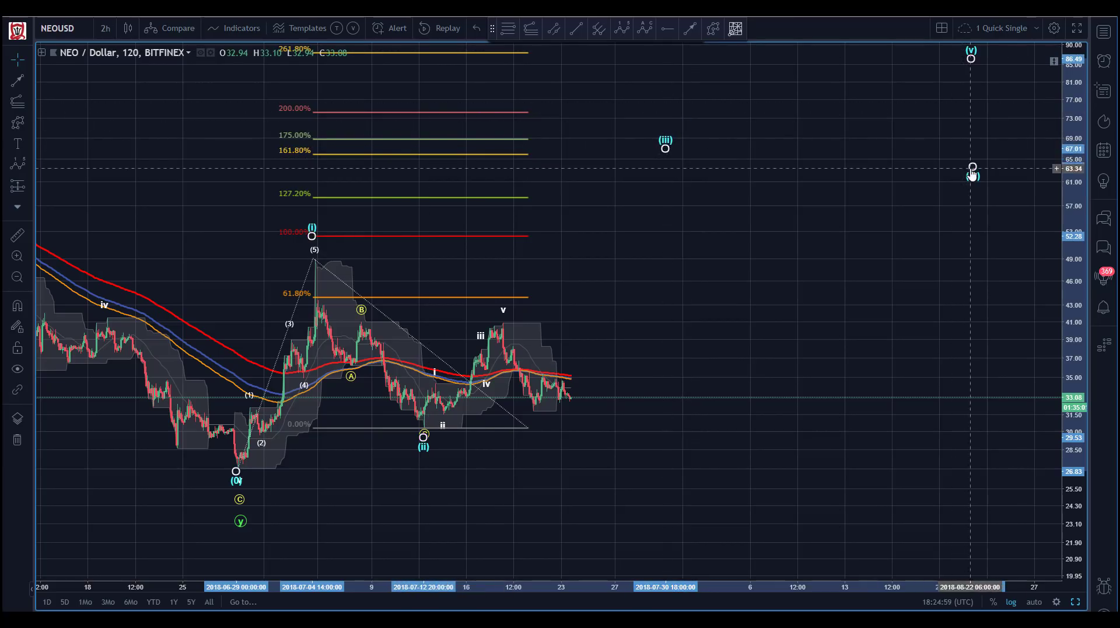
pyautogui.moveTo(972, 174); pyautogui.dragTo(794, 204)
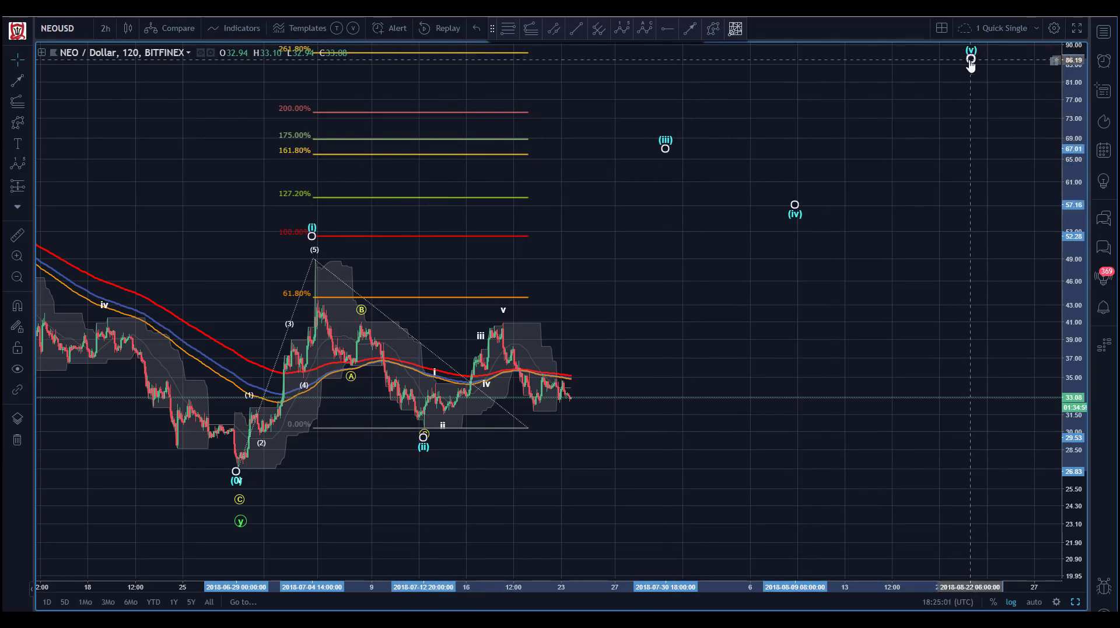
pyautogui.moveTo(970, 58); pyautogui.dragTo(842, 86)
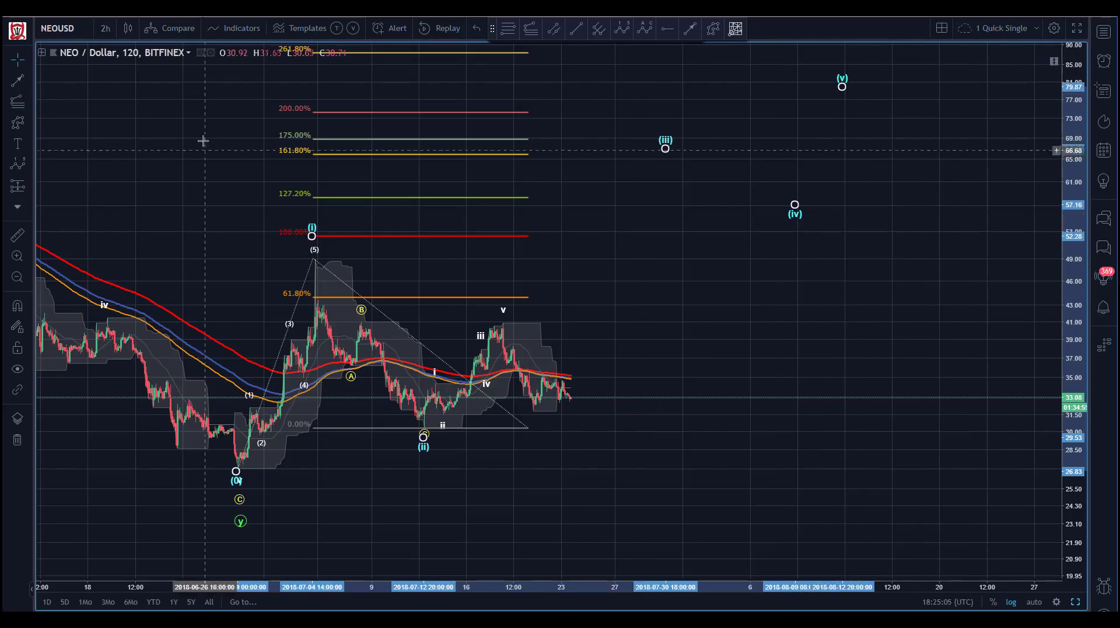
pyautogui.click(224, 125)
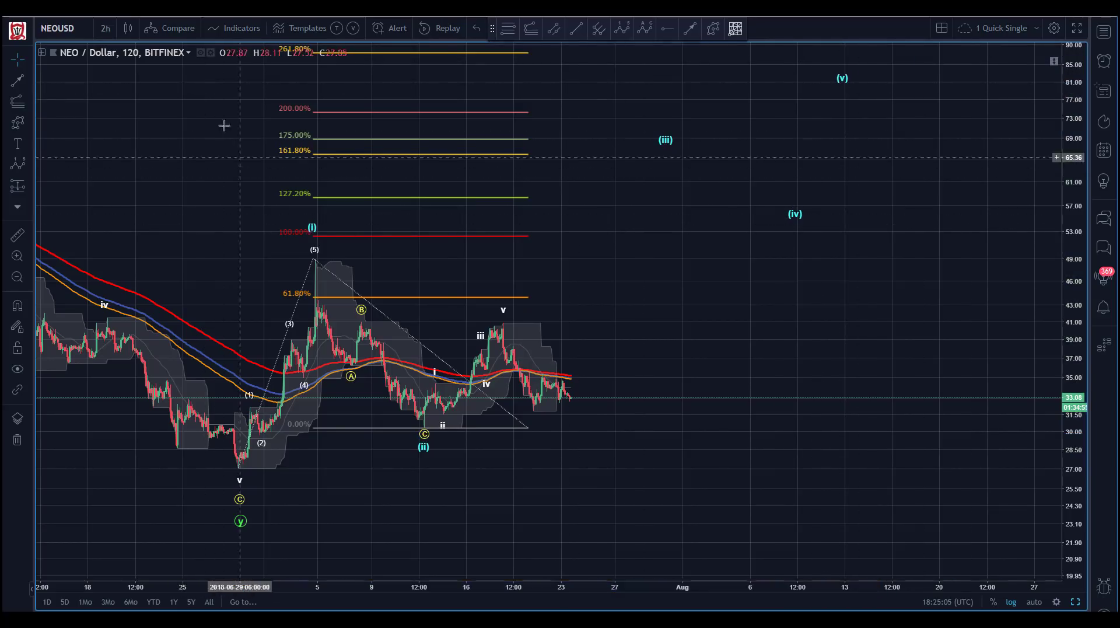
# - Draw a pitchfork from the late-June low at 26.95 through the wave (i) high at 48.84 to the wave (ii) low at 30.26
pyautogui.click(596, 35)
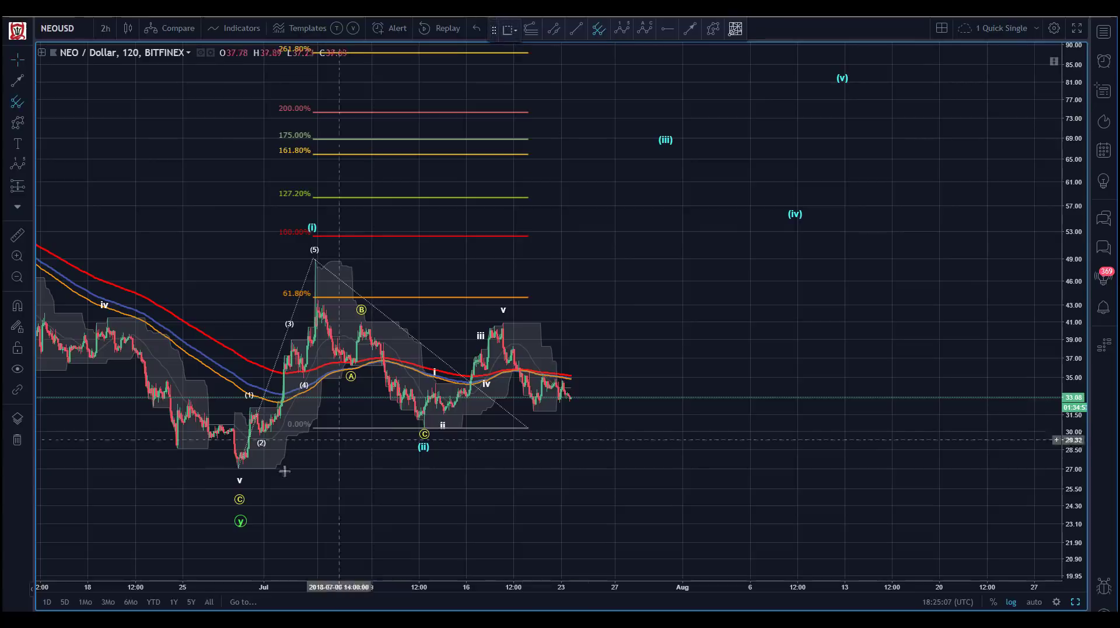
pyautogui.click(236, 468)
pyautogui.click(315, 260)
pyautogui.click(424, 431)
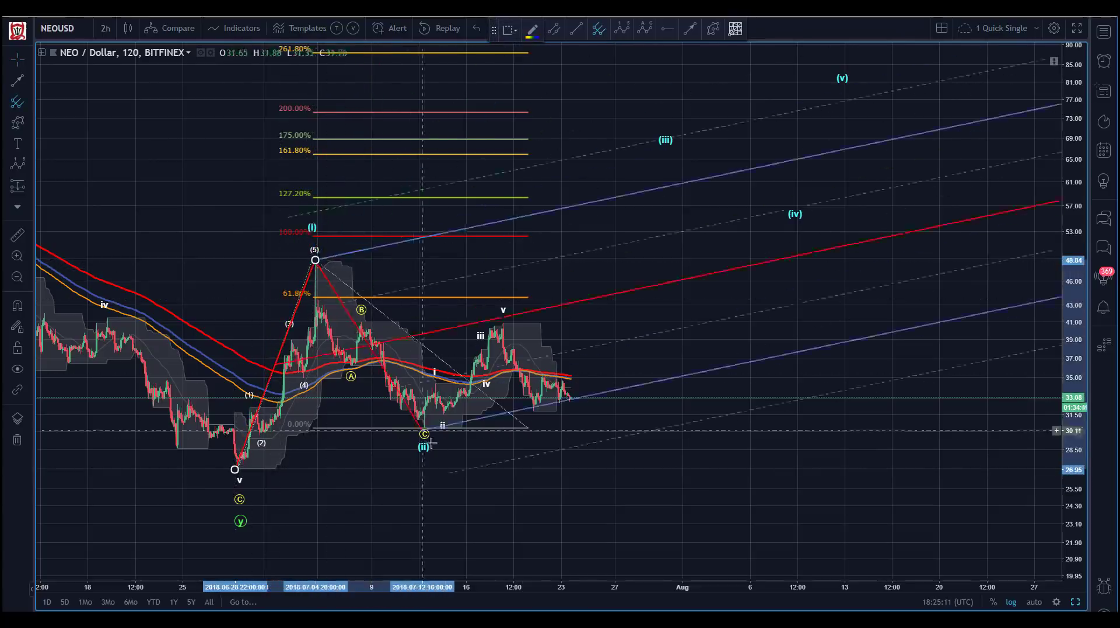
pyautogui.click(422, 429)
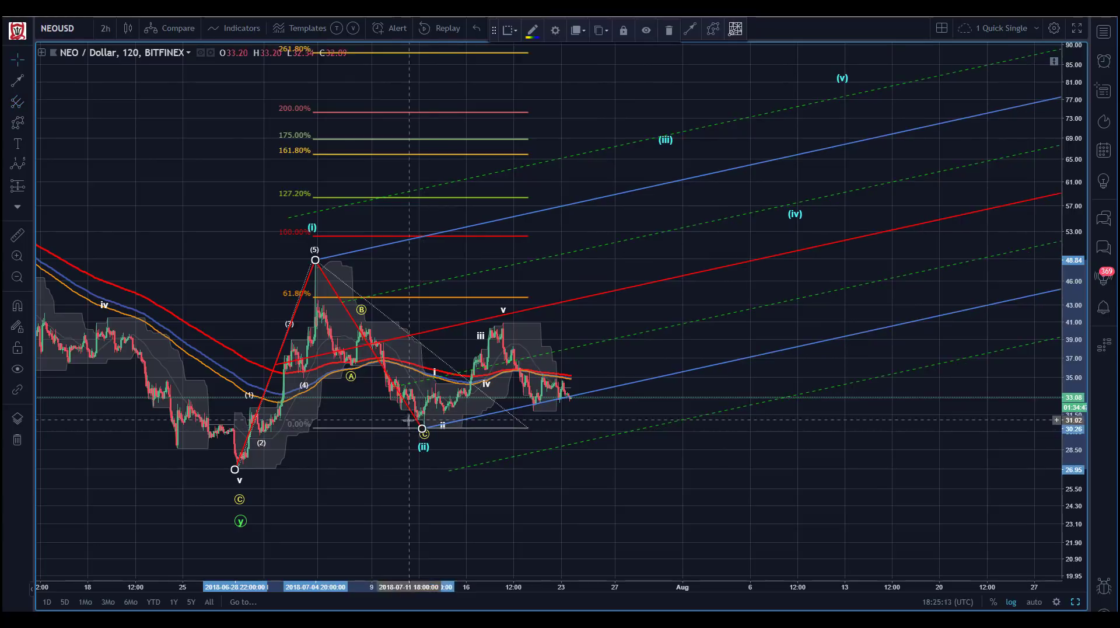
pyautogui.click(163, 180)
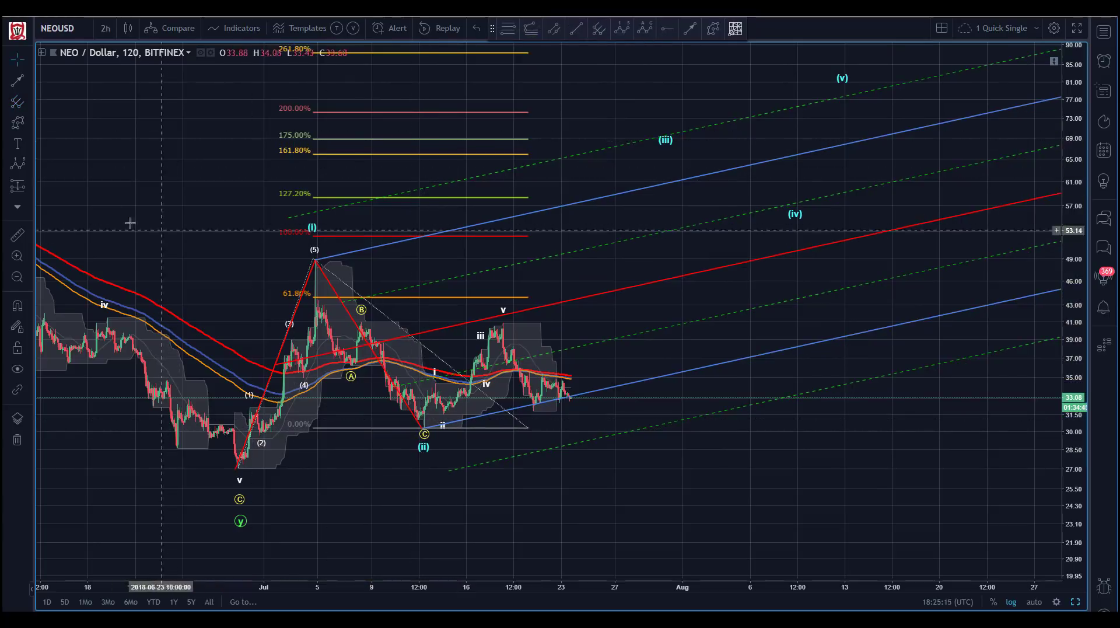
# - Shift the white iii label of the rise from wave (ii) slightly, placing its point at 38.22
pyautogui.click(481, 338)
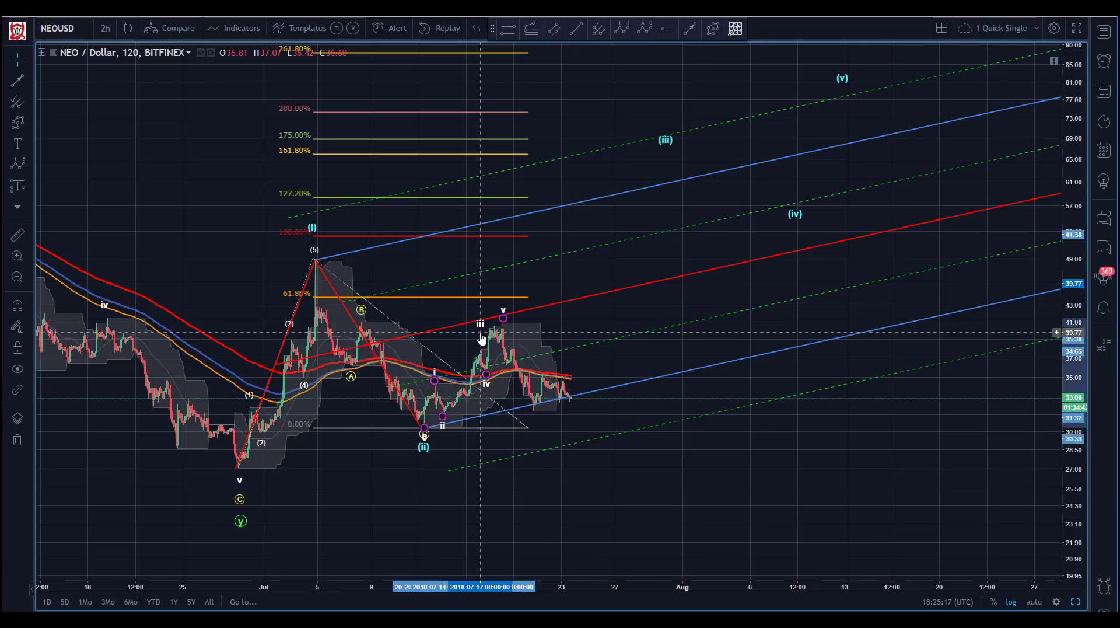
pyautogui.click(151, 217)
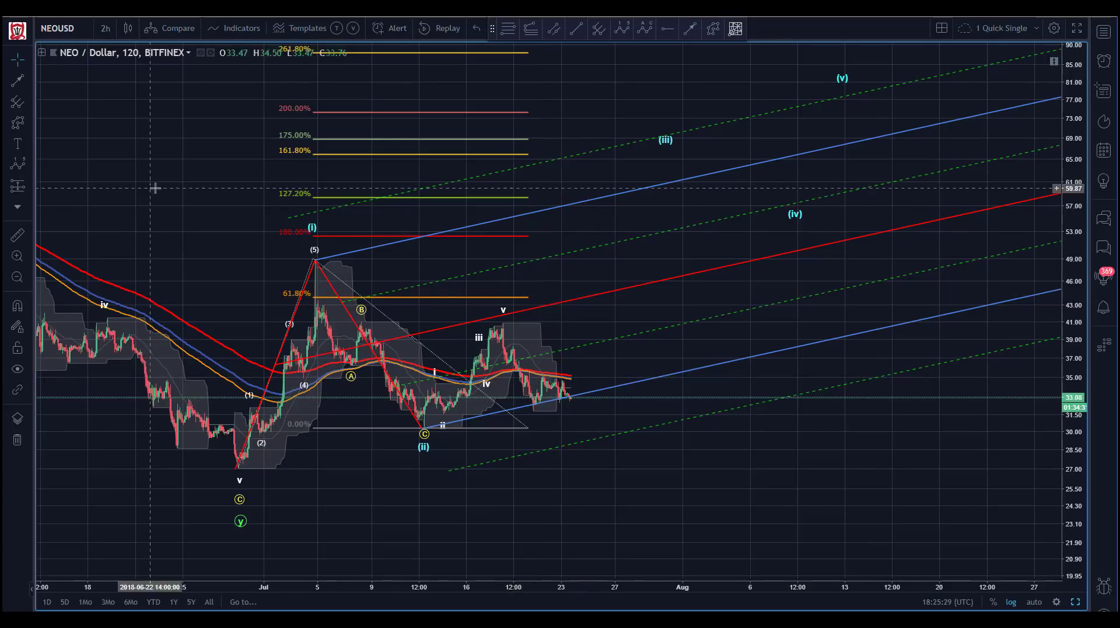
# - Change the pitchfork's style to Original
pyautogui.moveTo(1078, 302); pyautogui.dragTo(1070, 163)
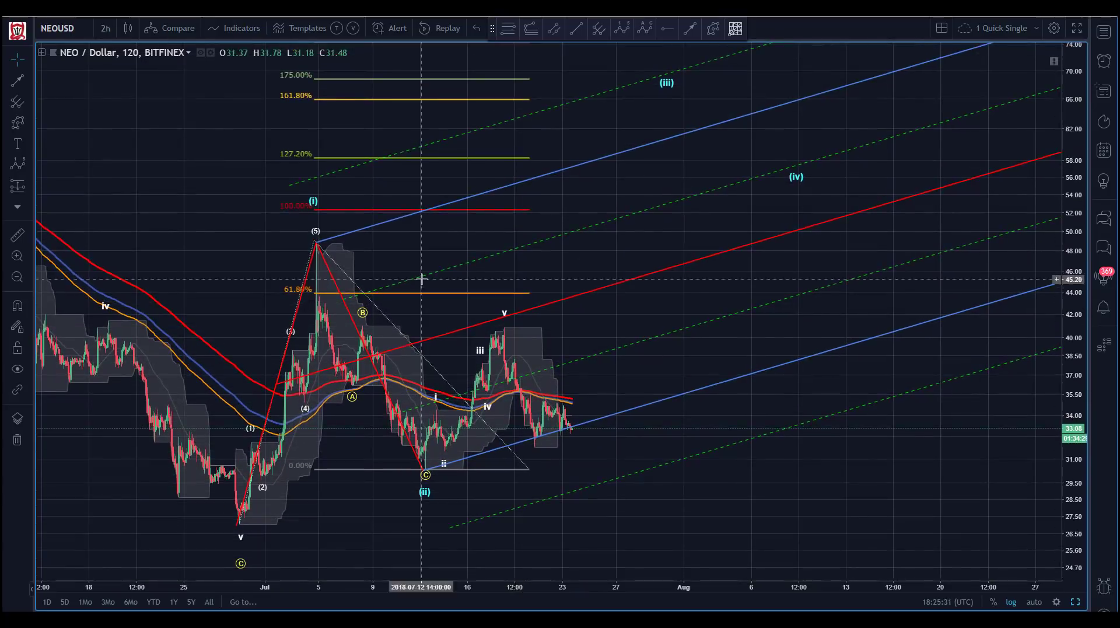
pyautogui.click(357, 232)
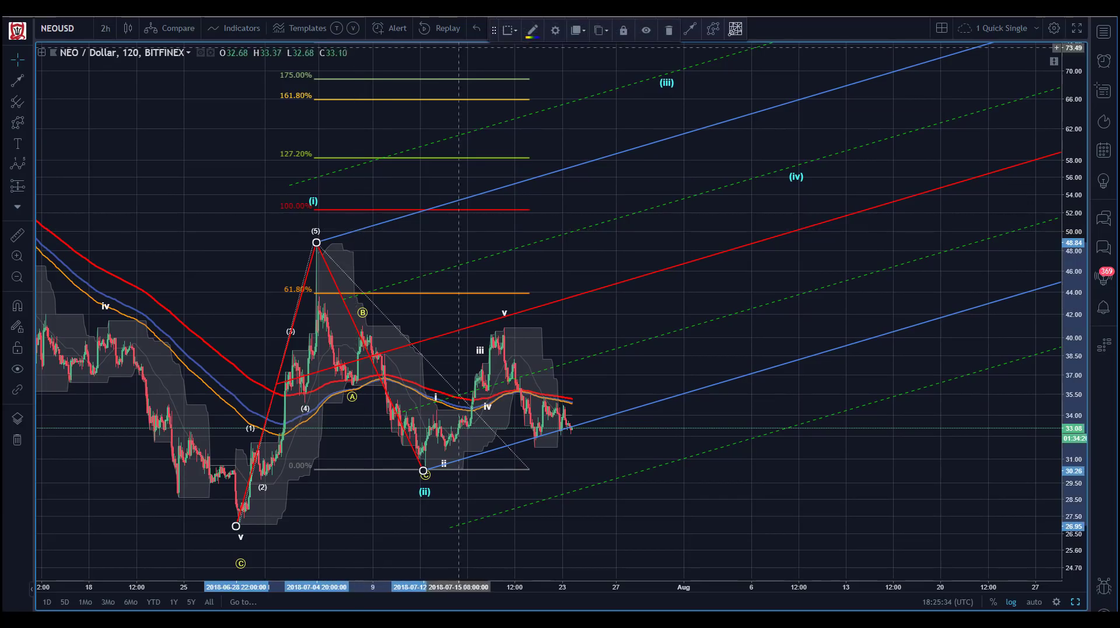
pyautogui.click(553, 29)
pyautogui.click(505, 440)
pyautogui.click(514, 452)
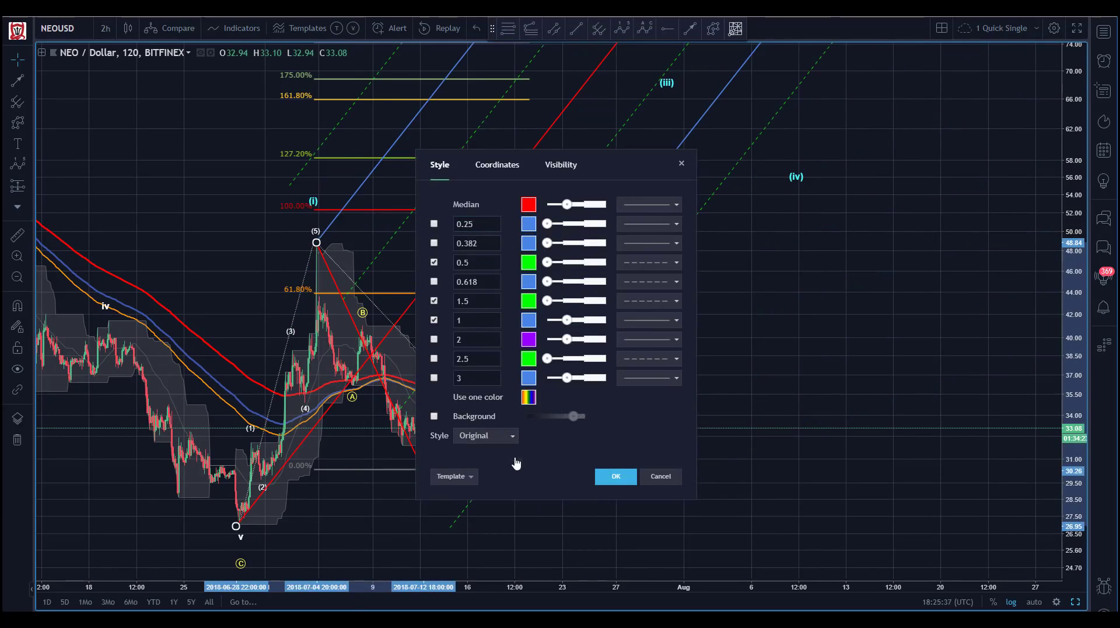
pyautogui.click(607, 476)
# - Switch the chart to the 30-minute interval and rescale it to frame the price action since the wave (ii) low
pyautogui.moveTo(469, 463); pyautogui.dragTo(505, 446)
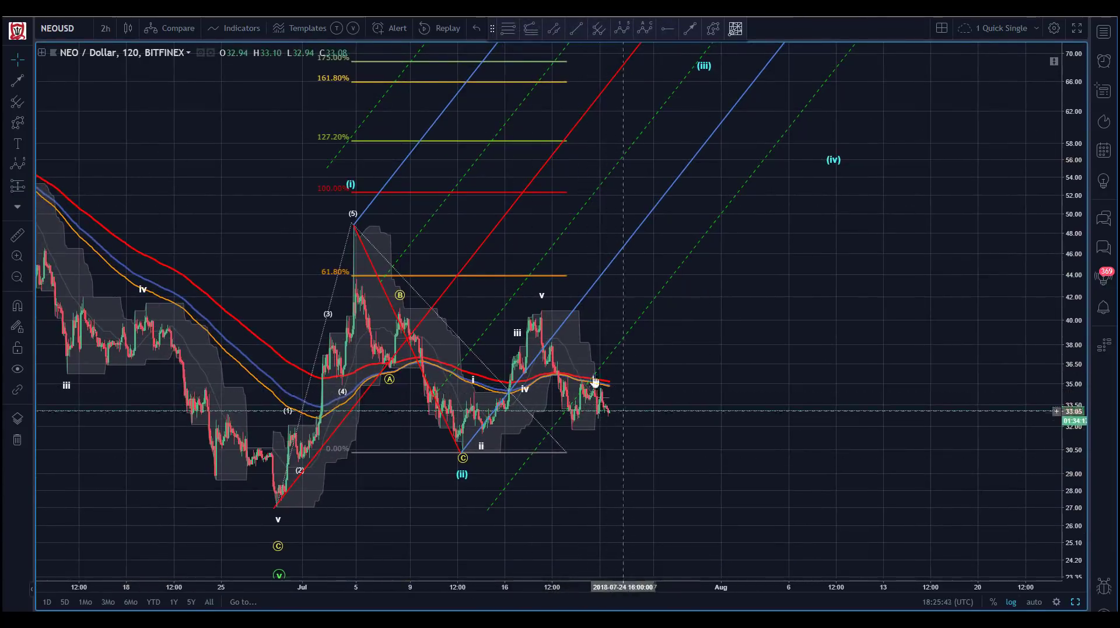
pyautogui.click(107, 28)
pyautogui.click(116, 127)
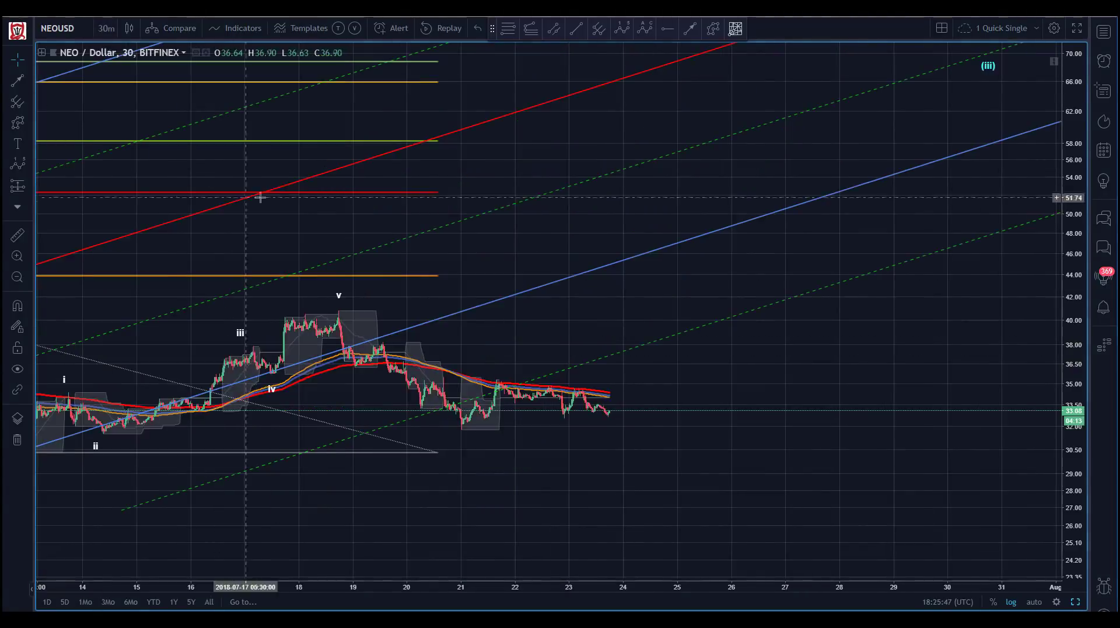
pyautogui.click(1033, 603)
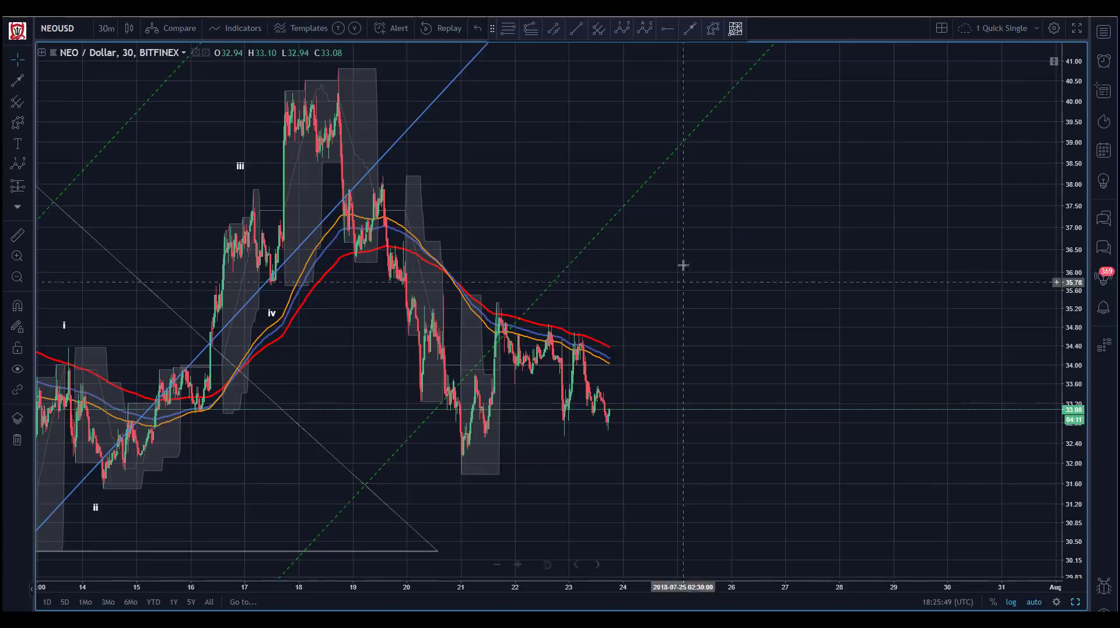
pyautogui.moveTo(793, 268); pyautogui.dragTo(938, 242)
pyautogui.moveTo(1070, 148); pyautogui.dragTo(1082, 257)
# - Replace the 34-period channel indicator with the Adaptive Donchian Channel from the favourite indicators
pyautogui.click(42, 53)
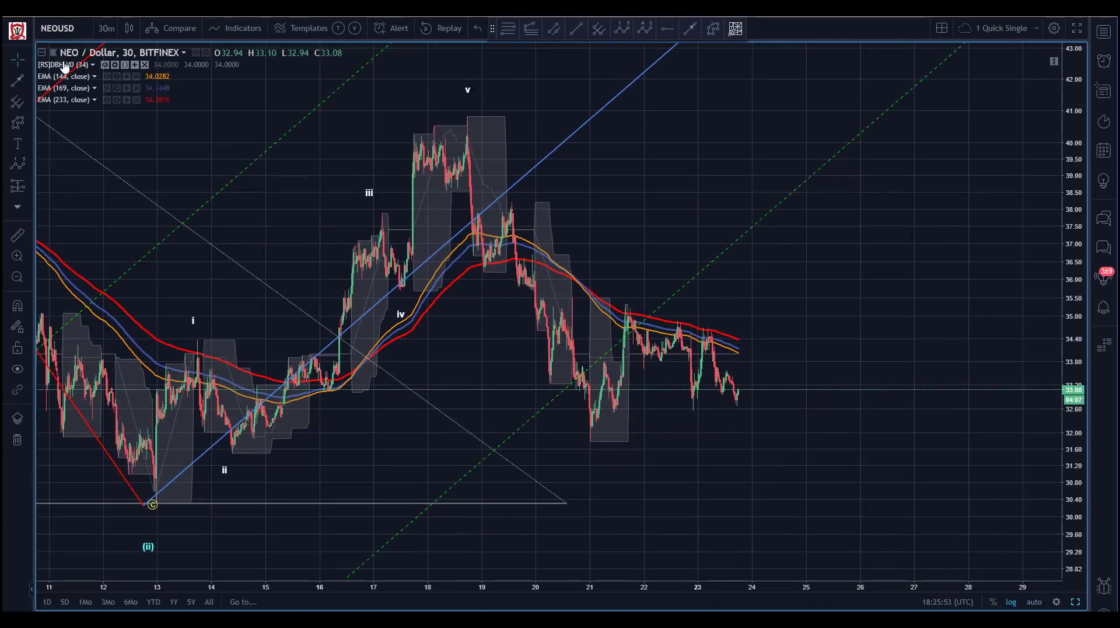
pyautogui.click(145, 64)
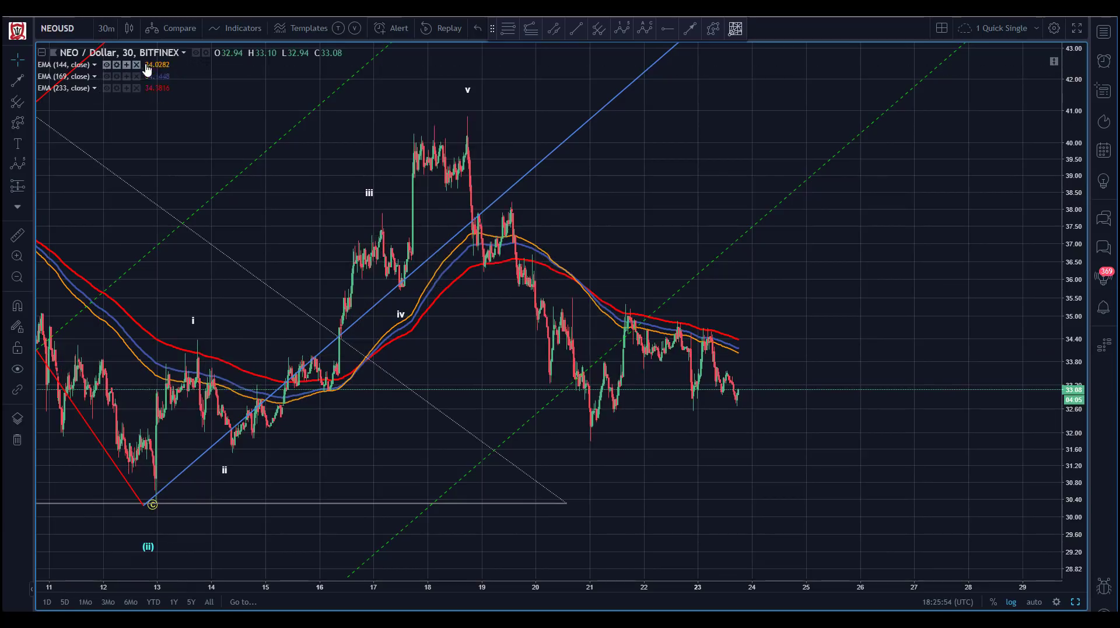
pyautogui.click(226, 30)
pyautogui.click(349, 243)
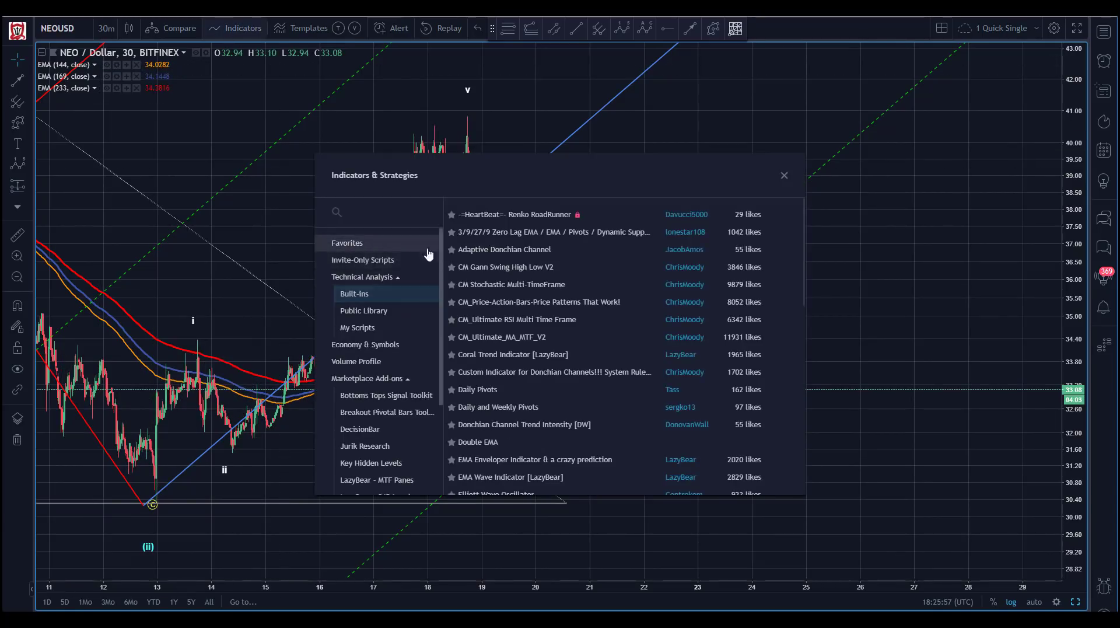
pyautogui.click(509, 250)
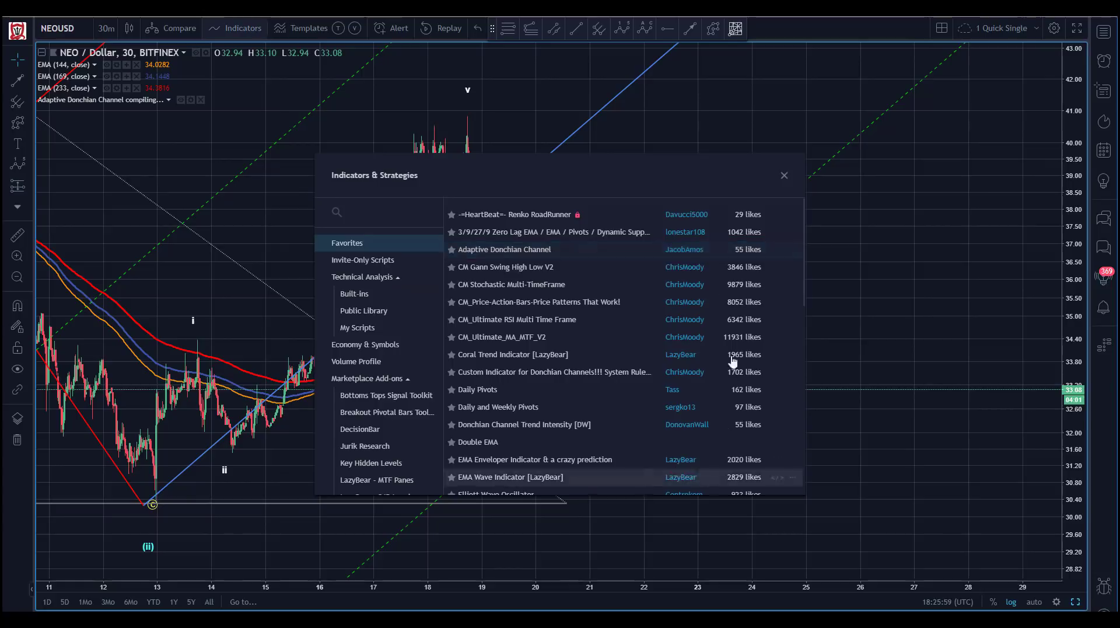
pyautogui.click(785, 176)
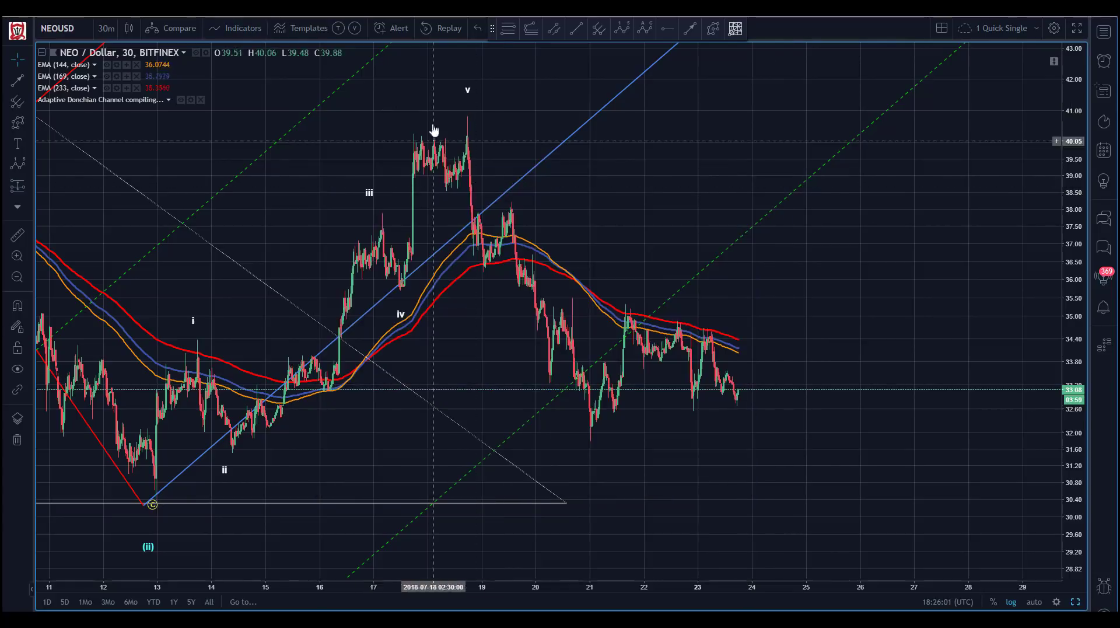
pyautogui.click(42, 54)
pyautogui.moveTo(238, 82); pyautogui.dragTo(392, 67)
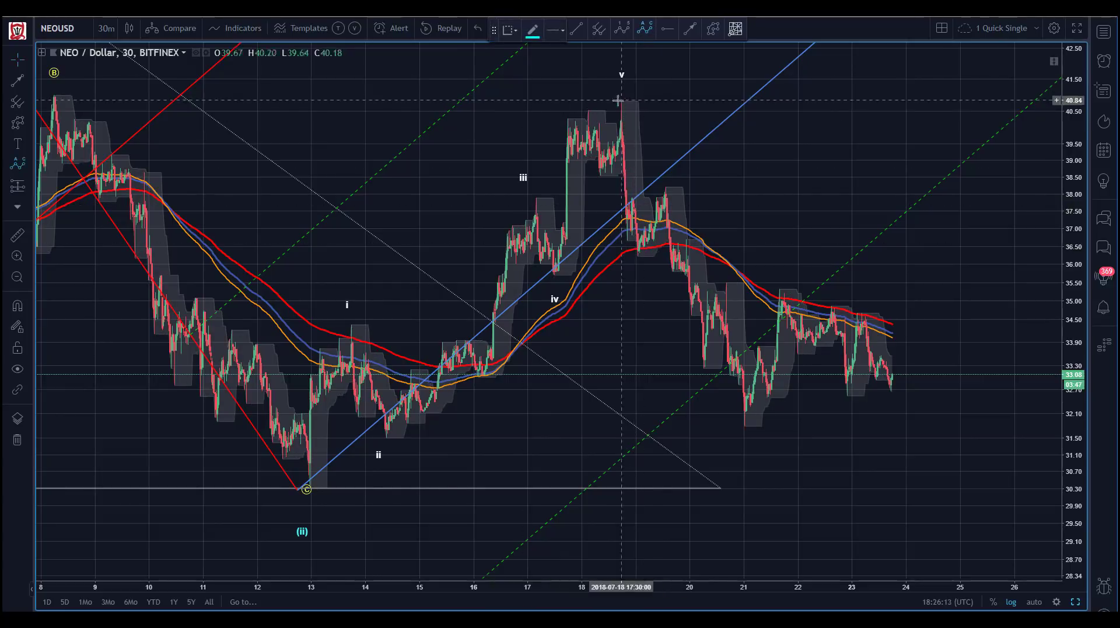
pyautogui.click(618, 99)
pyautogui.click(639, 267)
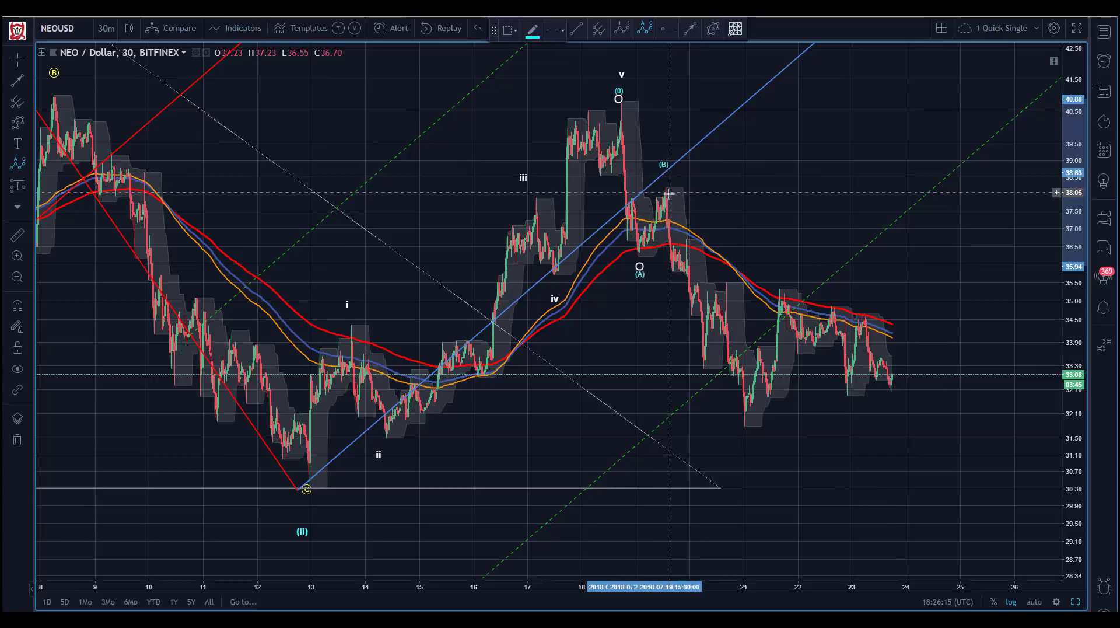
pyautogui.click(670, 193)
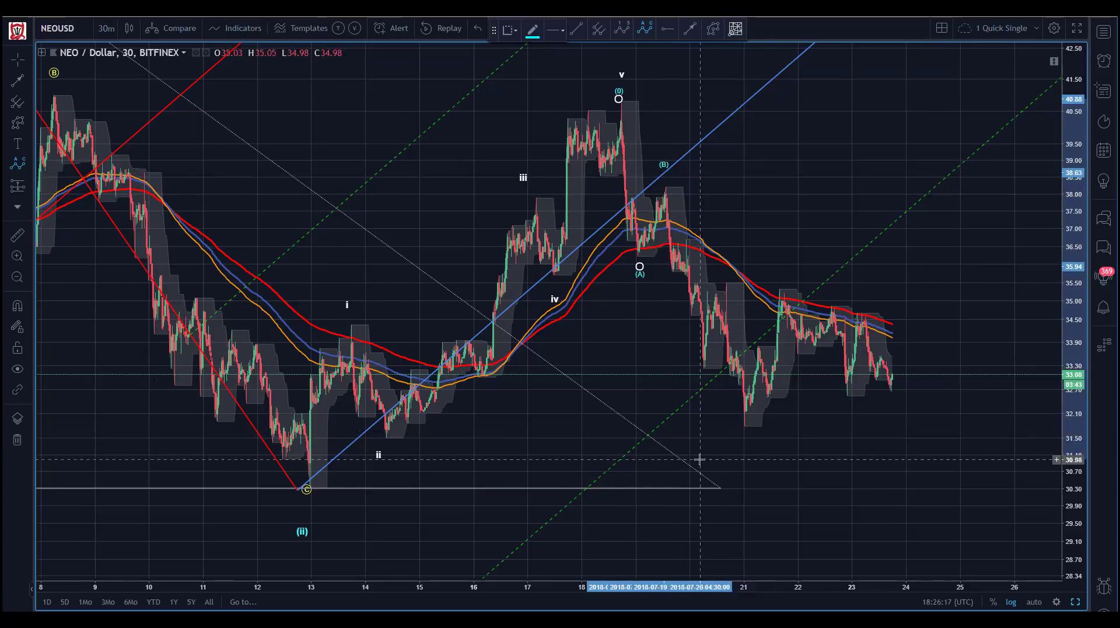
pyautogui.press('Escape')
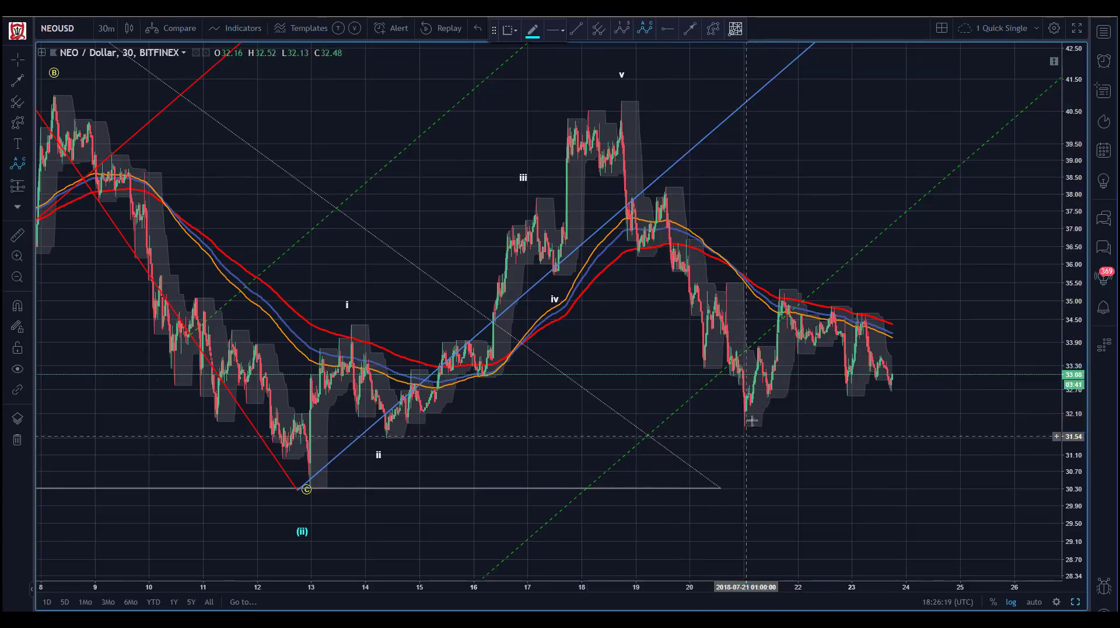
# - Label the decline from the wave v high with a white i–v impulse count ending at 31.66, and raise point i to 36.20
pyautogui.click(623, 32)
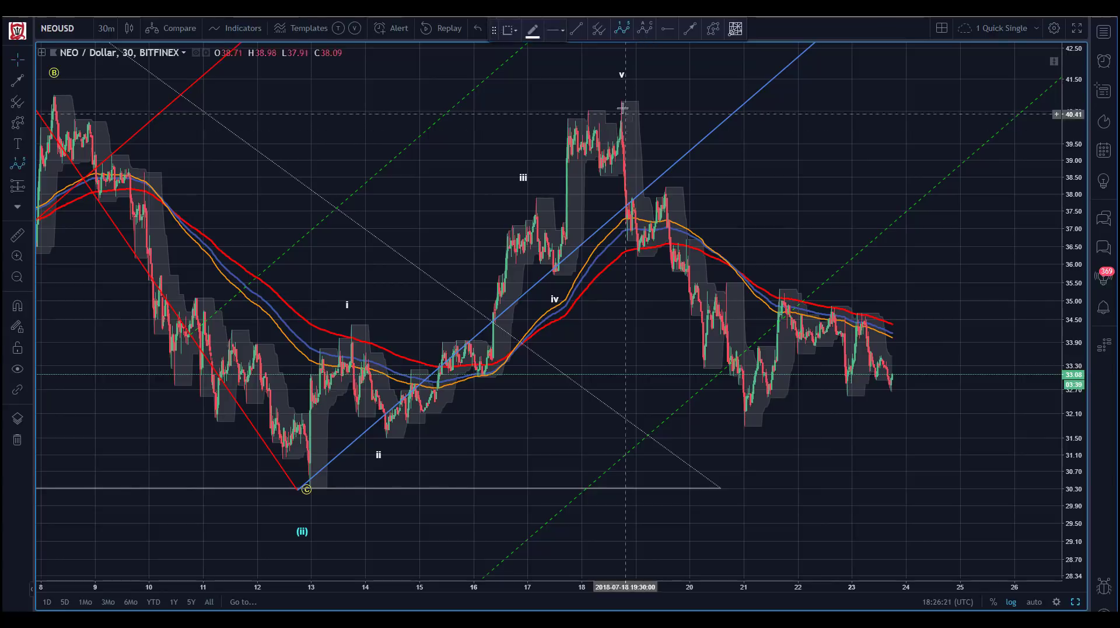
pyautogui.click(621, 99)
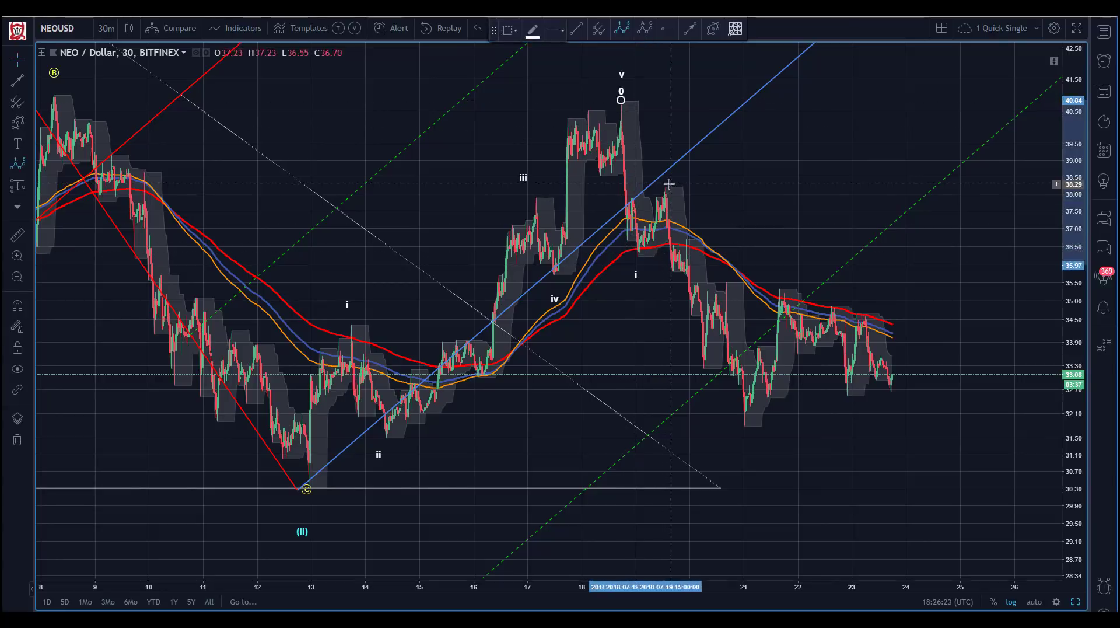
pyautogui.click(745, 433)
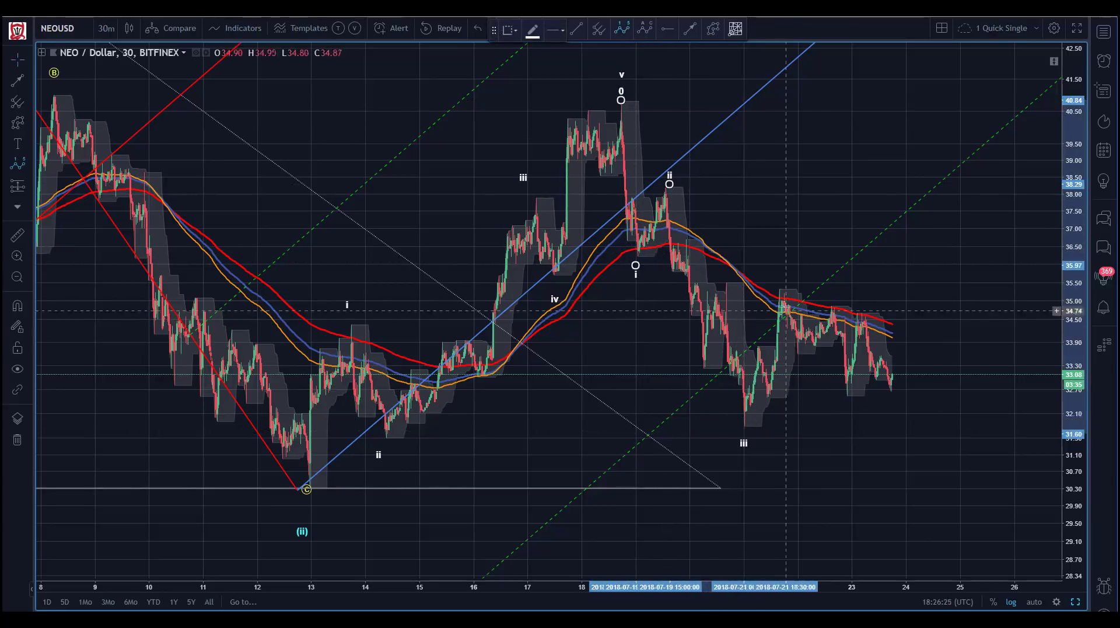
pyautogui.click(784, 281)
pyautogui.click(904, 432)
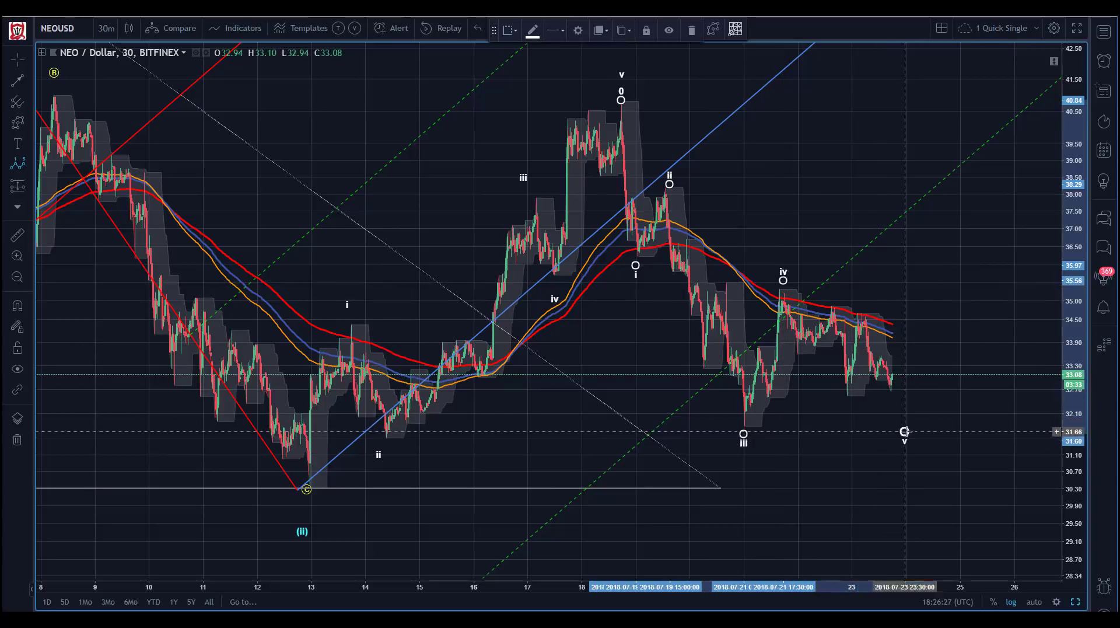
pyautogui.click(420, 144)
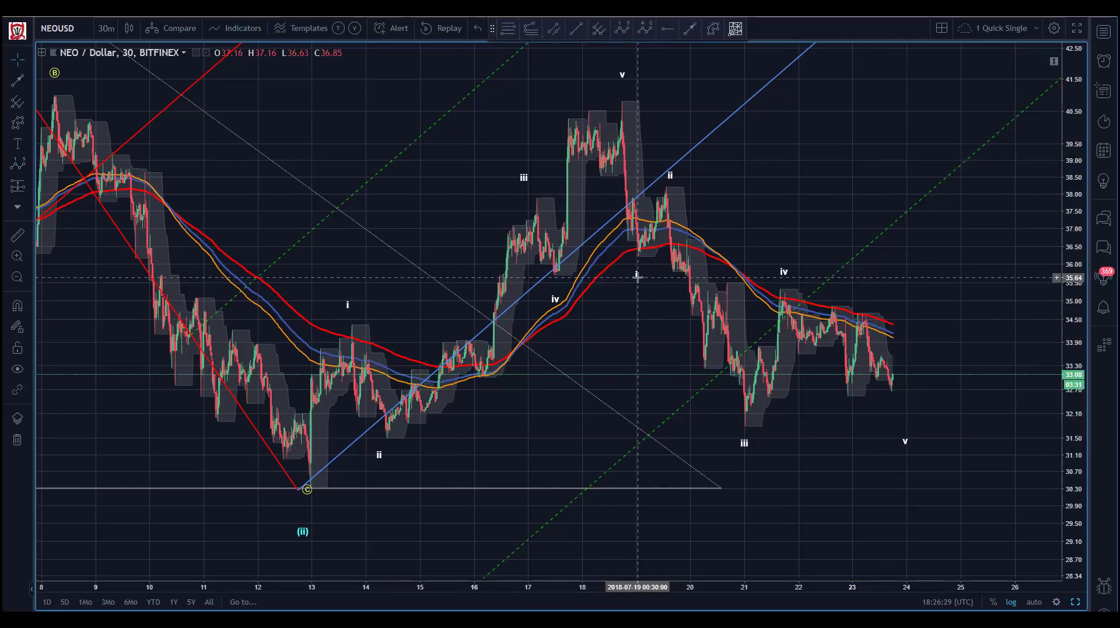
pyautogui.click(637, 275)
pyautogui.click(470, 181)
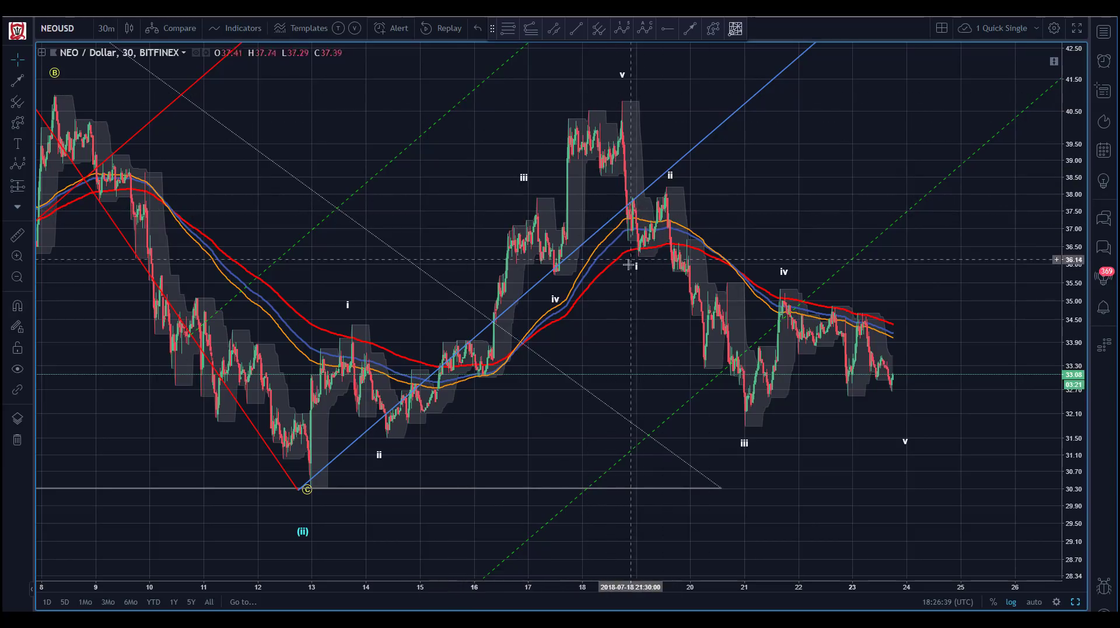
# - Draw a trend-based Fibonacci extension from the v high at 40.81 to wave i at 36.22 and wave ii at 38.20
pyautogui.click(529, 32)
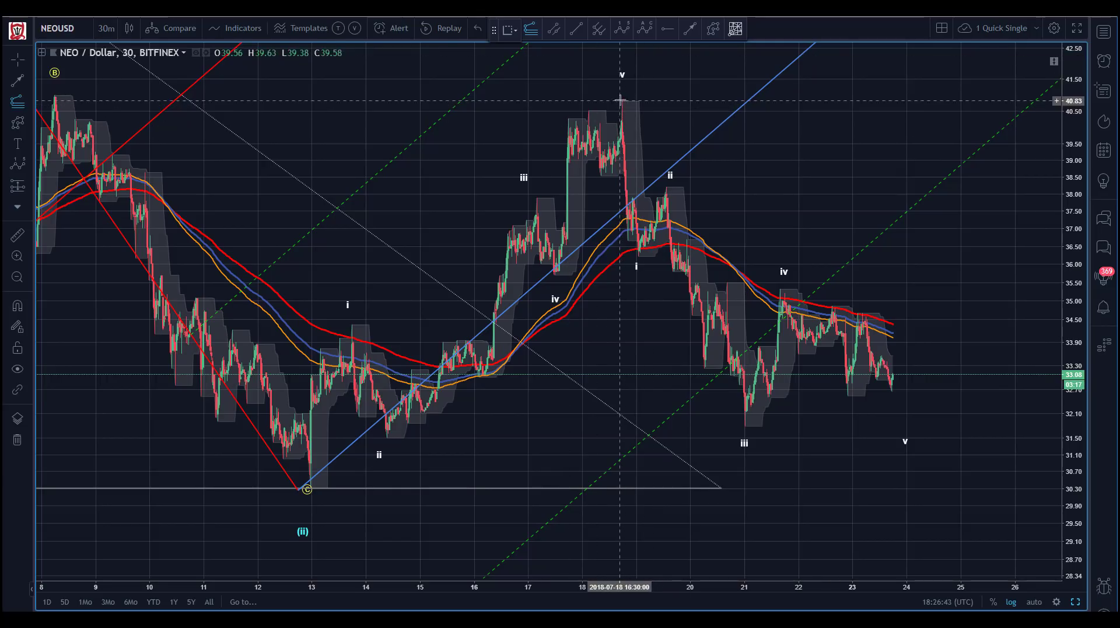
pyautogui.click(622, 101)
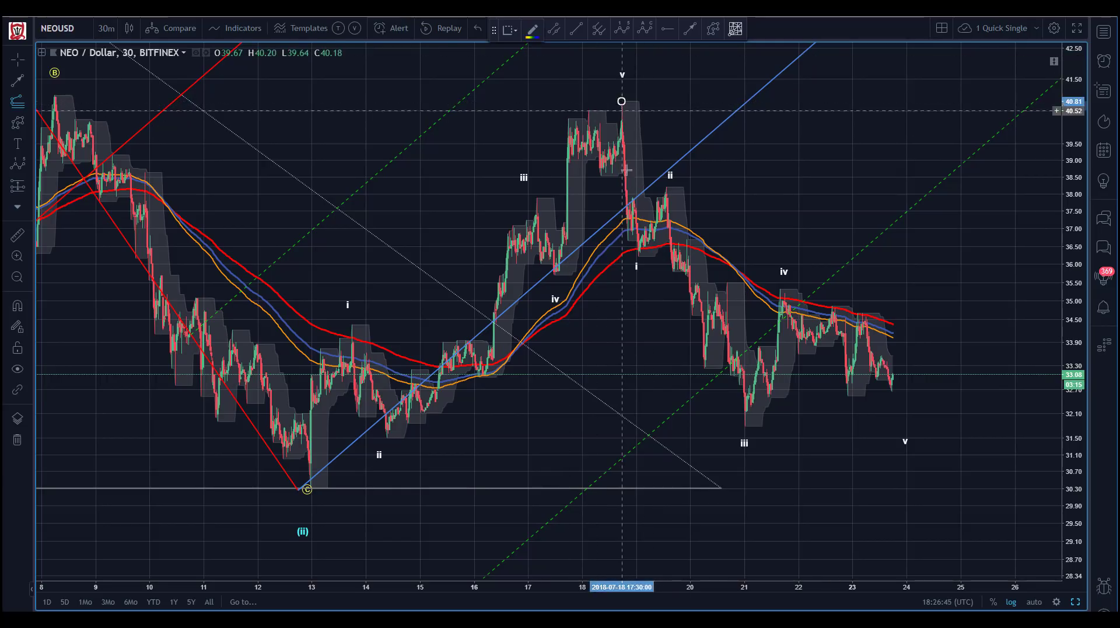
pyautogui.click(633, 256)
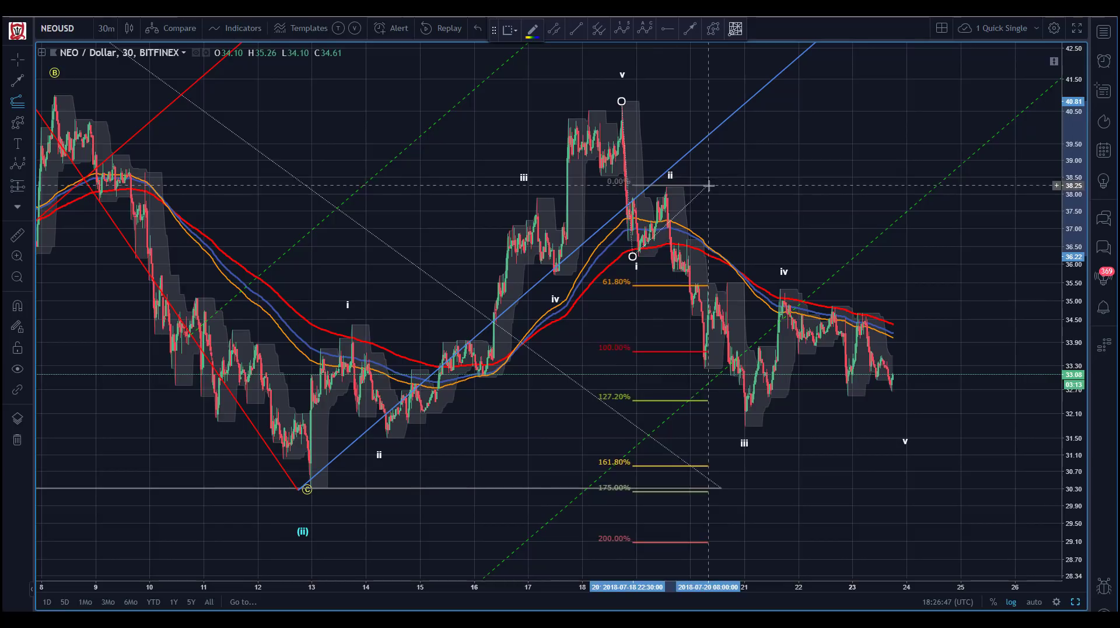
pyautogui.click(708, 187)
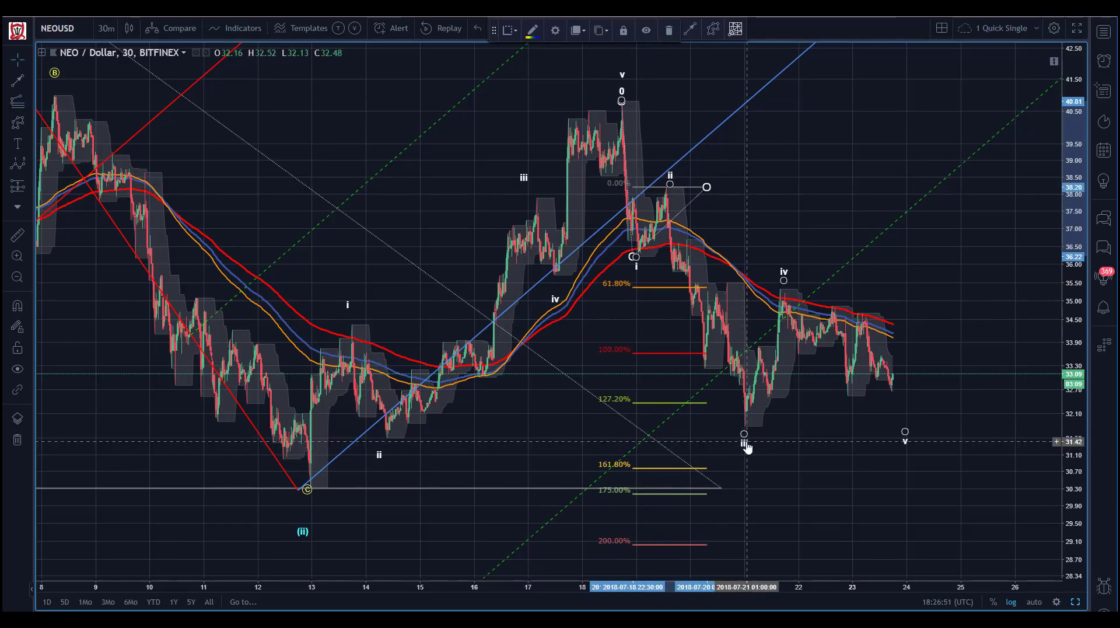
# - Reposition the decline's count with wave iii at about 33.20, wave iv at 35.48 and wave v on the low at 31.78
pyautogui.moveTo(745, 437); pyautogui.dragTo(703, 370)
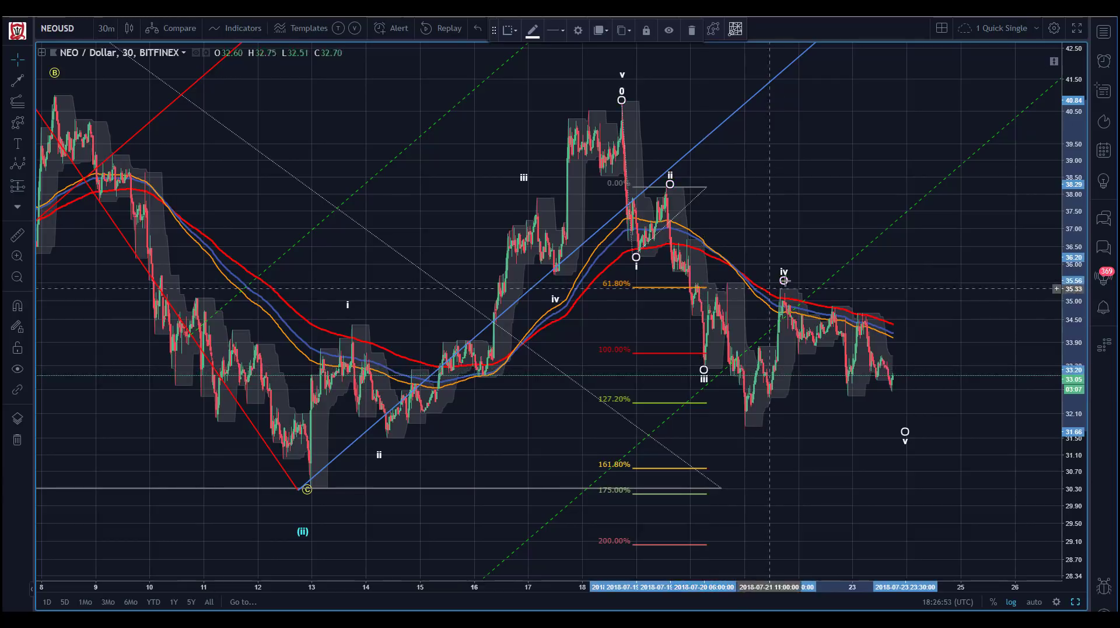
pyautogui.moveTo(784, 280); pyautogui.dragTo(727, 283)
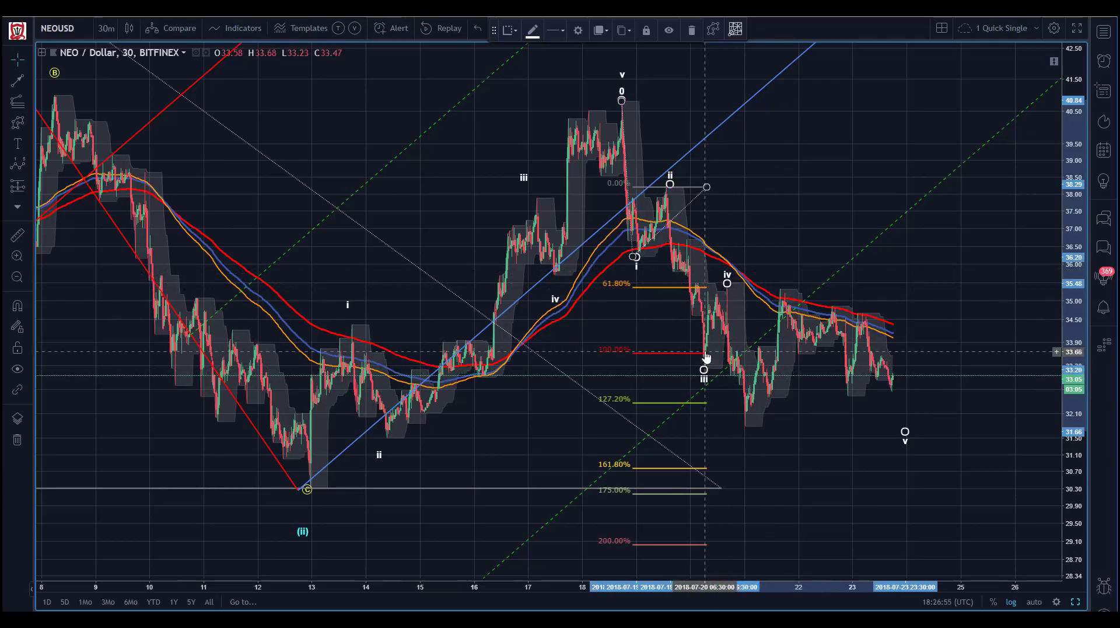
pyautogui.moveTo(905, 432); pyautogui.dragTo(746, 427)
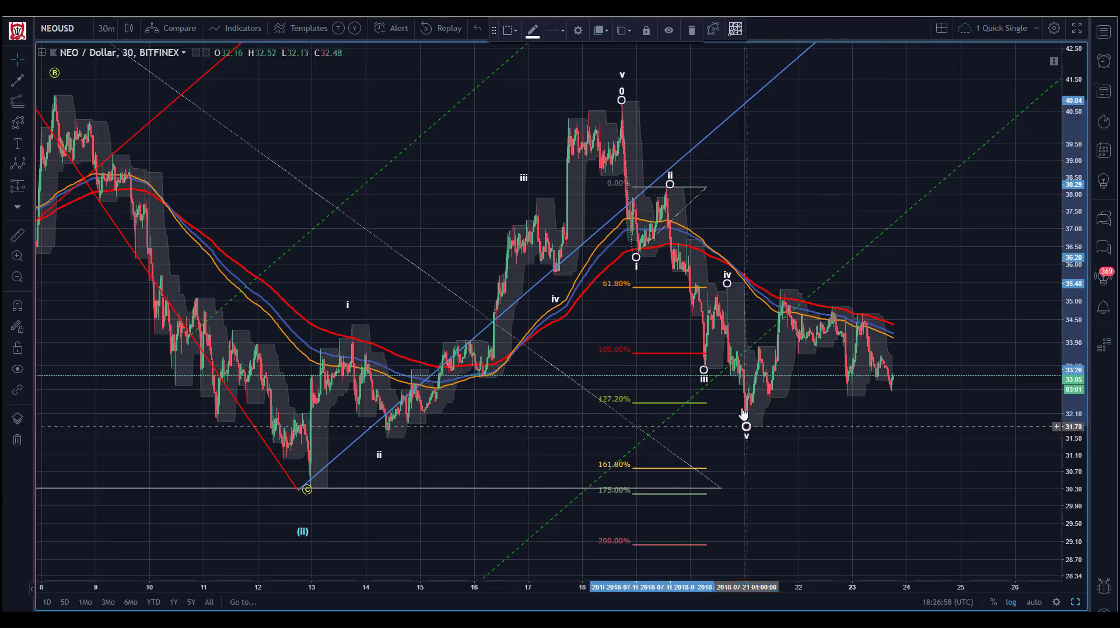
pyautogui.click(453, 175)
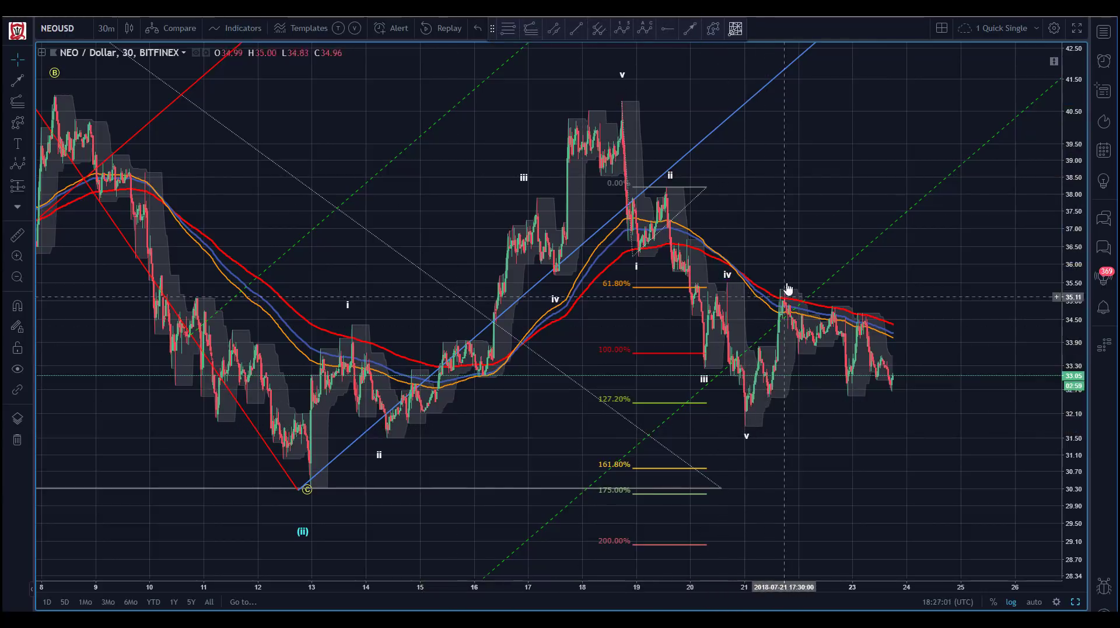
# - Place an ABC correction count from the 40.90 high with (A) at 31.11, (B) at 35.64 and (C) at 31.27
pyautogui.moveTo(770, 126); pyautogui.dragTo(638, 53)
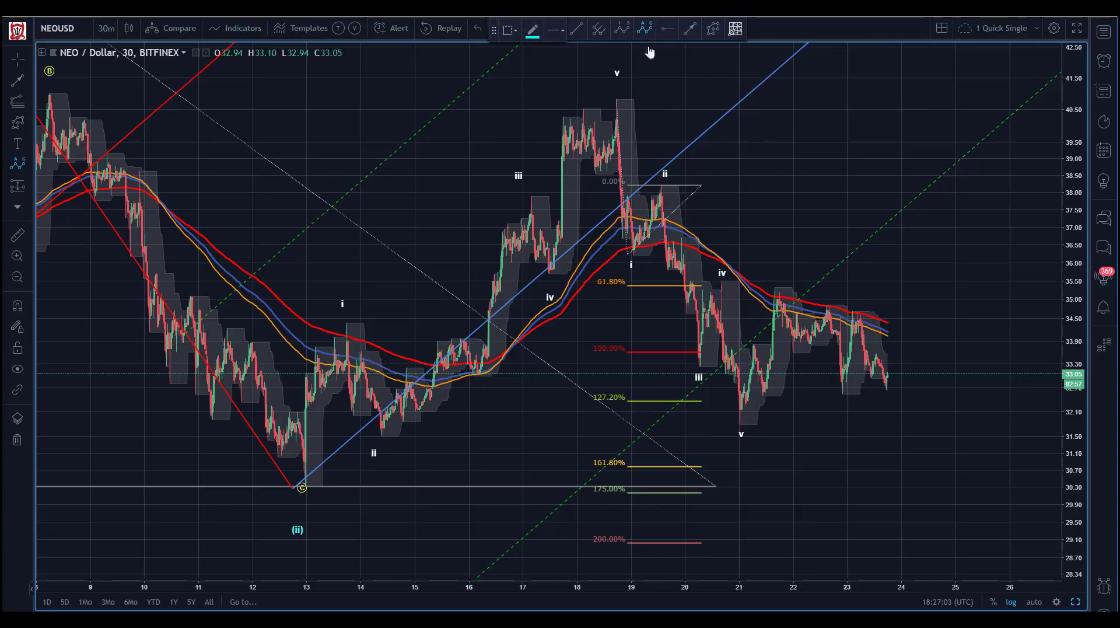
pyautogui.click(617, 97)
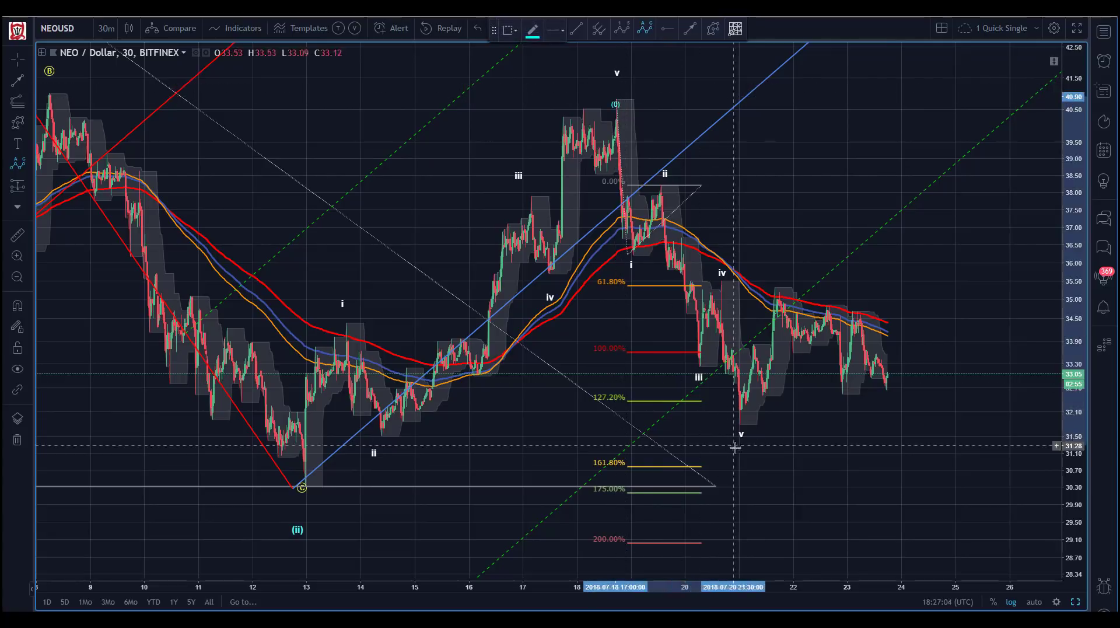
pyautogui.click(742, 452)
pyautogui.click(776, 274)
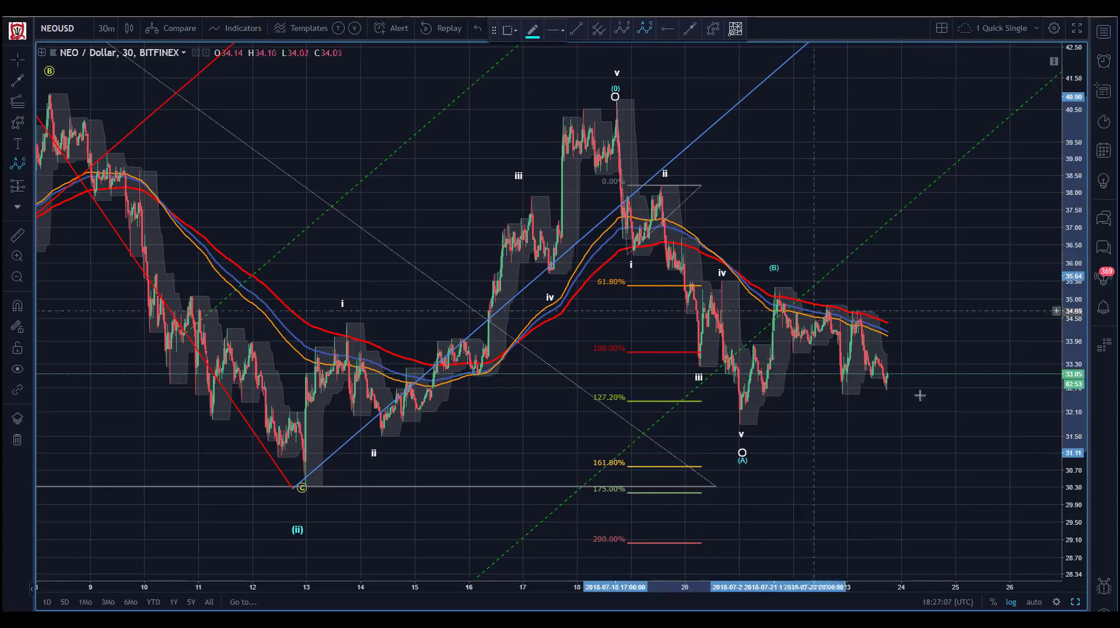
pyautogui.click(922, 446)
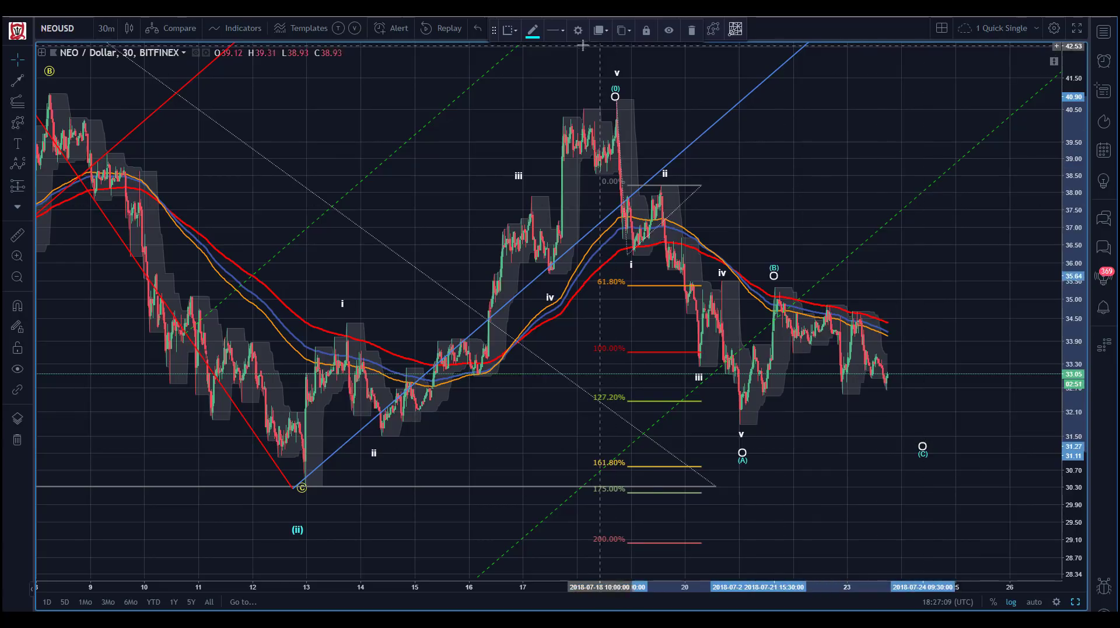
# - Recolour the ABC correction count yellow and set its degree to Micro
pyautogui.click(534, 39)
pyautogui.click(561, 64)
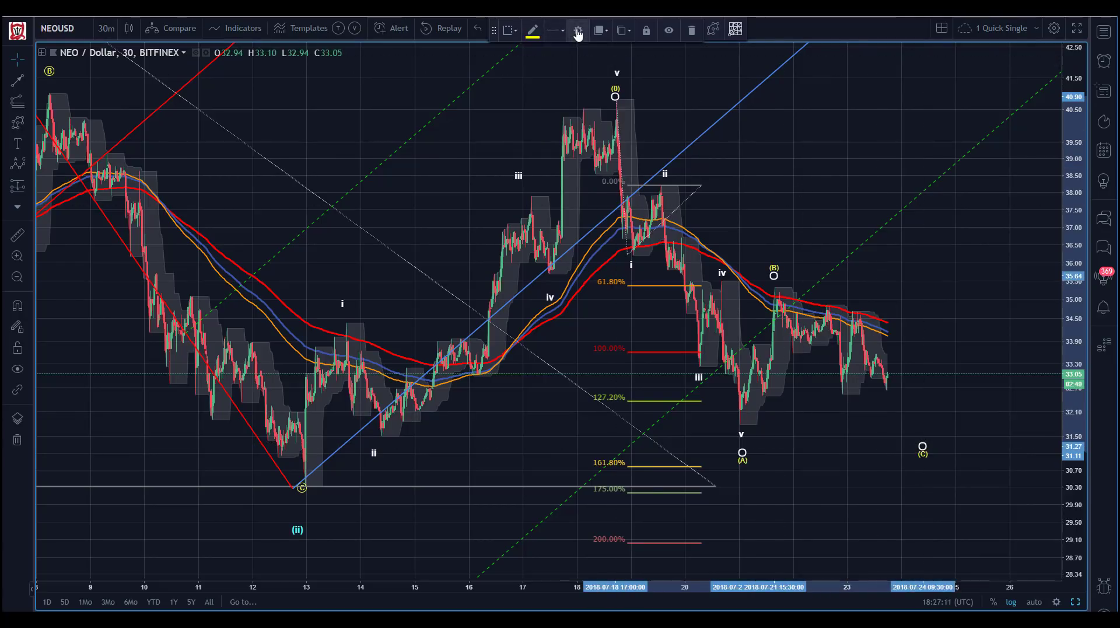
pyautogui.click(578, 30)
pyautogui.click(556, 293)
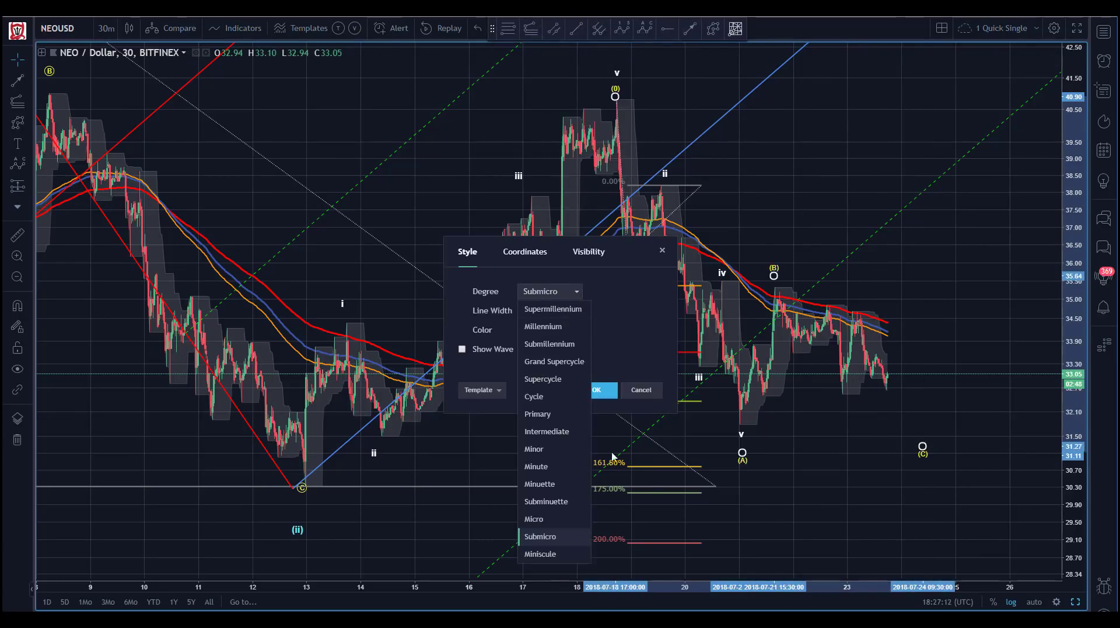
pyautogui.click(534, 519)
pyautogui.click(594, 390)
# - Draw a Fibonacci retracement of the decline from the wave v high at 40.82 to the low at 31.78
pyautogui.moveTo(540, 77); pyautogui.dragTo(545, 70)
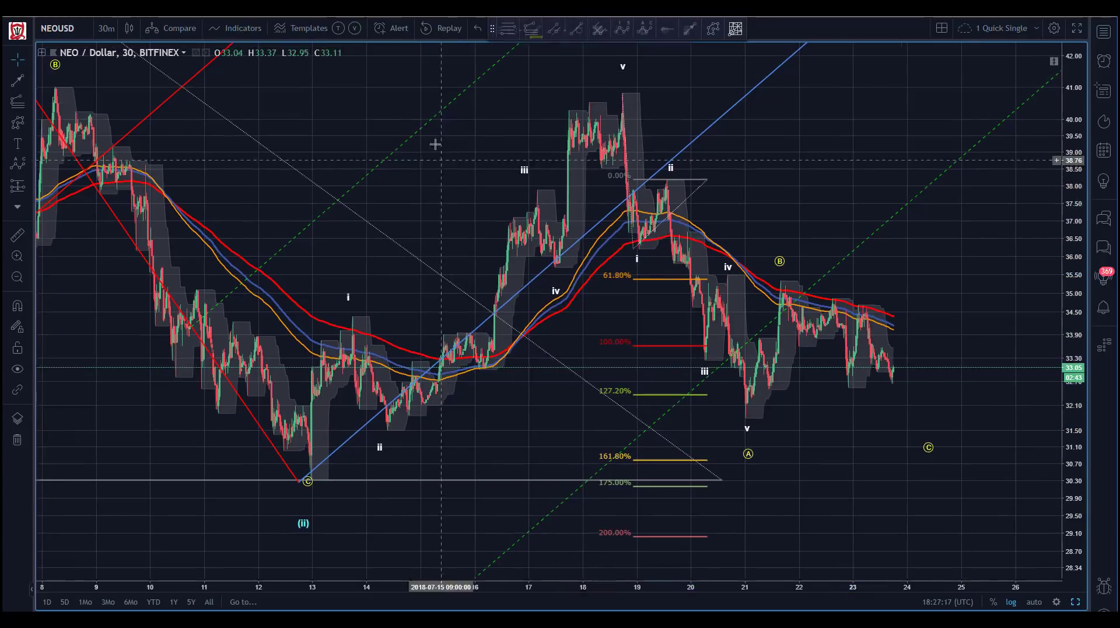
pyautogui.click(622, 93)
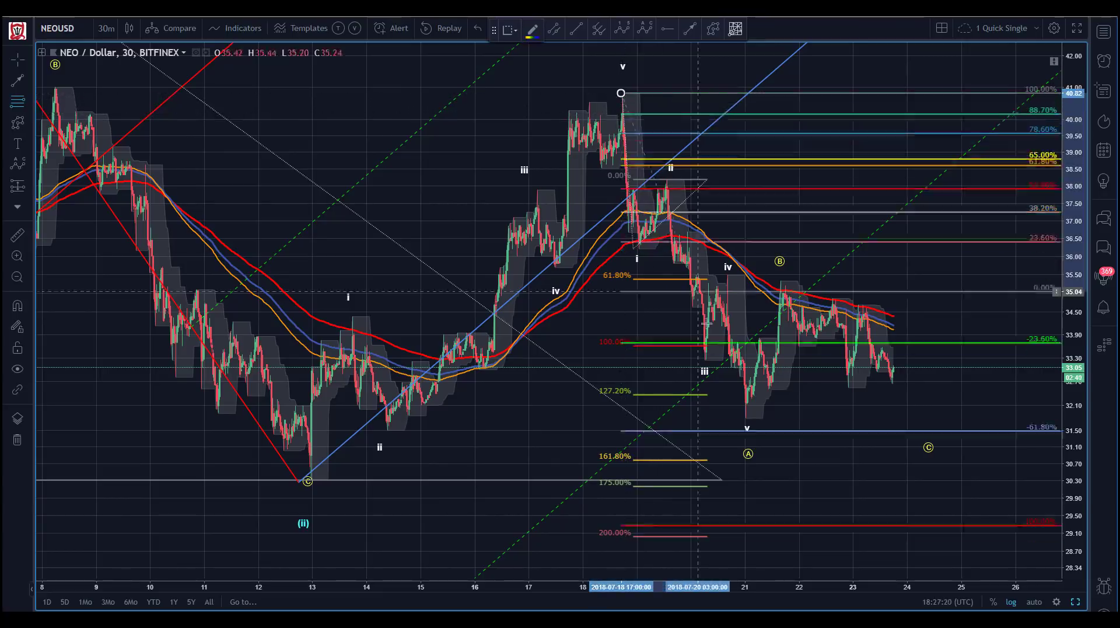
pyautogui.click(733, 418)
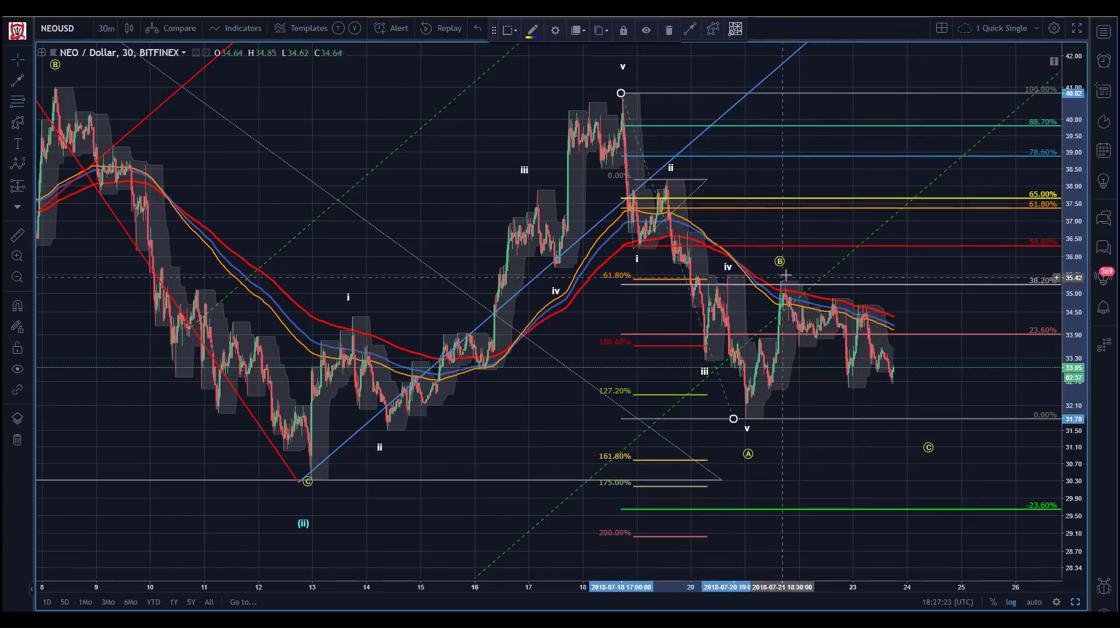
pyautogui.moveTo(768, 265); pyautogui.dragTo(736, 257)
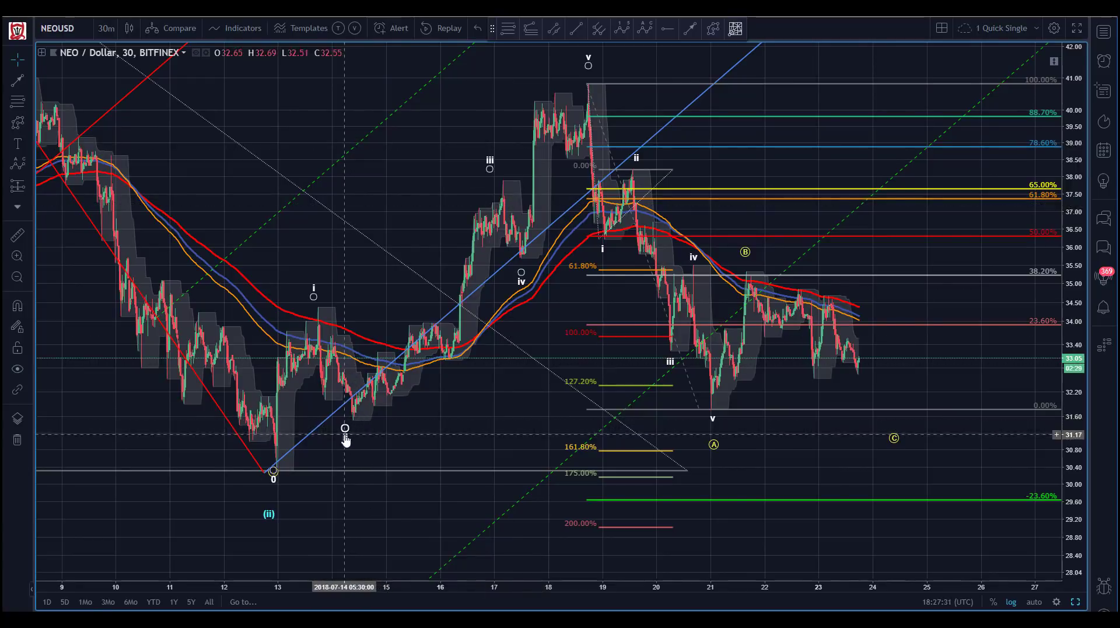
# - Shift the rise's white ii label onto its low and move the pitchfork's anchor onto the wave (ii) low of 13 July
pyautogui.click(347, 430)
pyautogui.moveTo(321, 438); pyautogui.dragTo(333, 442)
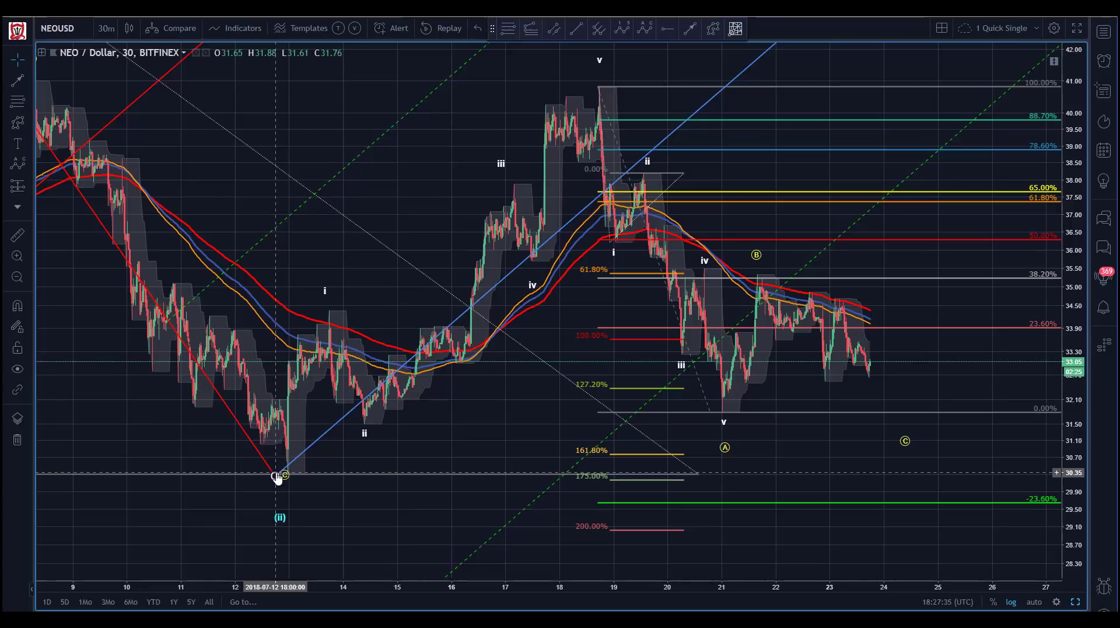
pyautogui.moveTo(278, 477); pyautogui.dragTo(290, 482)
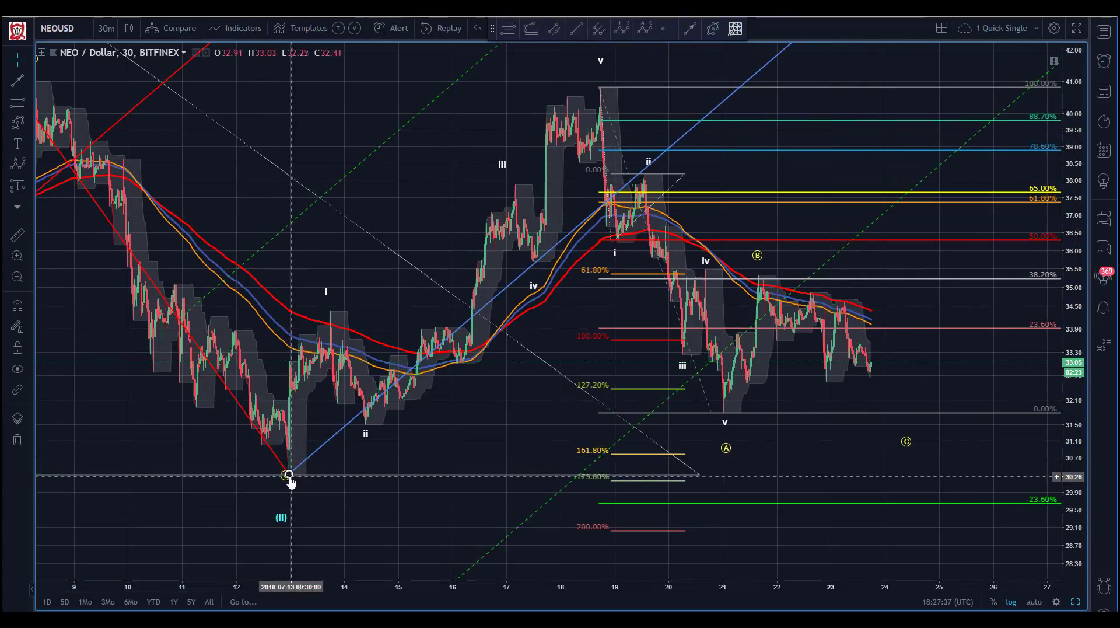
# - Move the yellow circled C and the cyan (ii) labels directly beneath the 13 July low
pyautogui.click(286, 475)
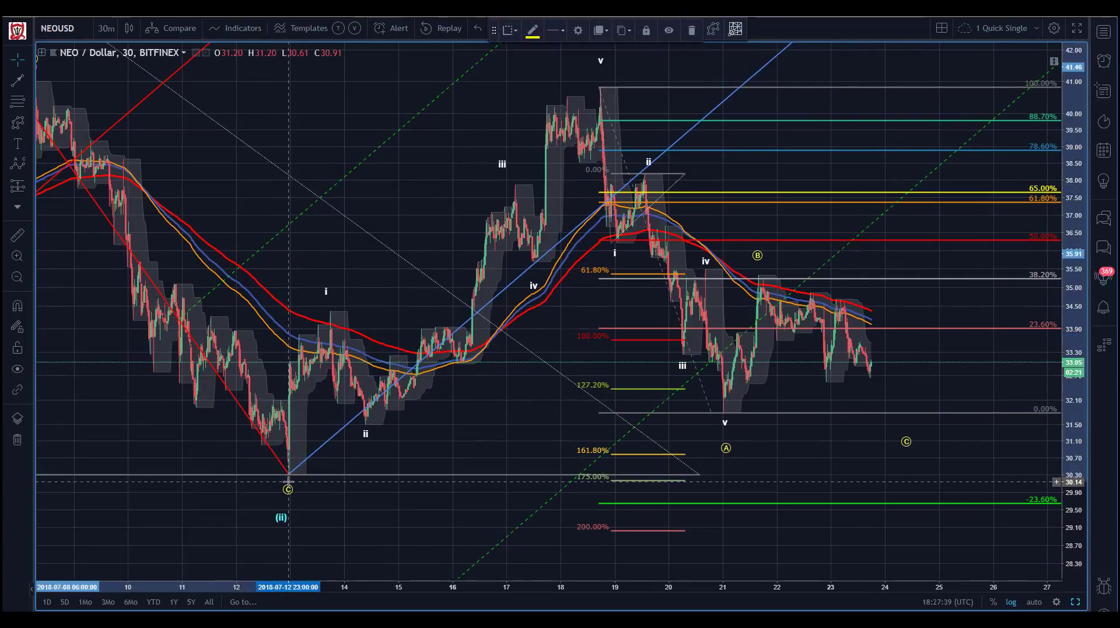
pyautogui.click(289, 476)
pyautogui.moveTo(280, 519); pyautogui.dragTo(288, 516)
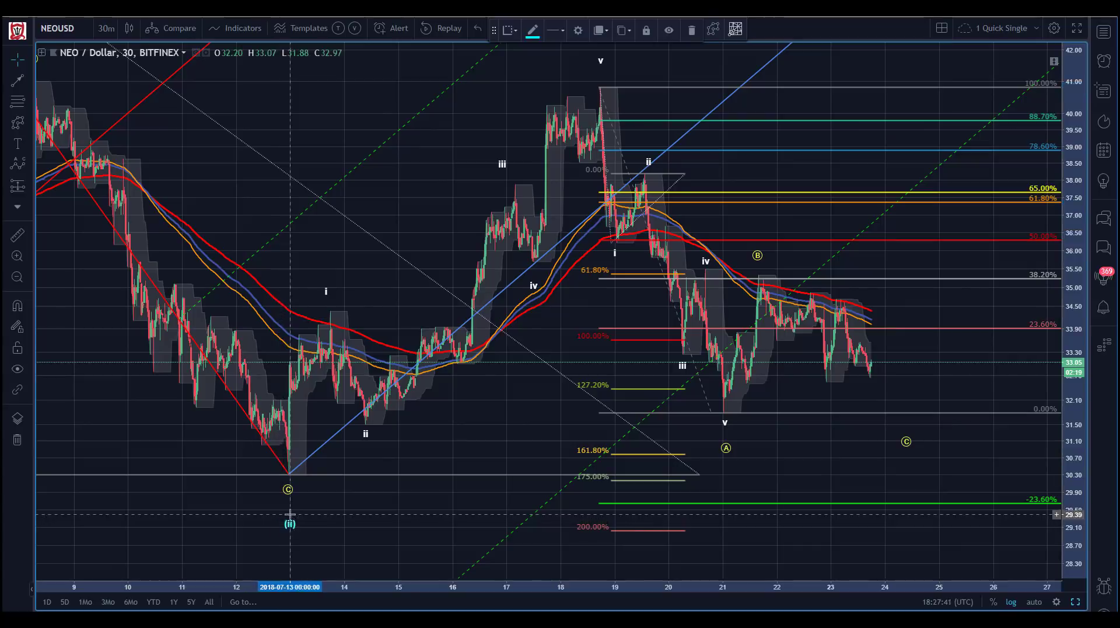
pyautogui.click(368, 293)
# - Raise the decline's circled A to 31.40, just below wave v, and lower the projected circled C slightly
pyautogui.moveTo(482, 184); pyautogui.dragTo(424, 164)
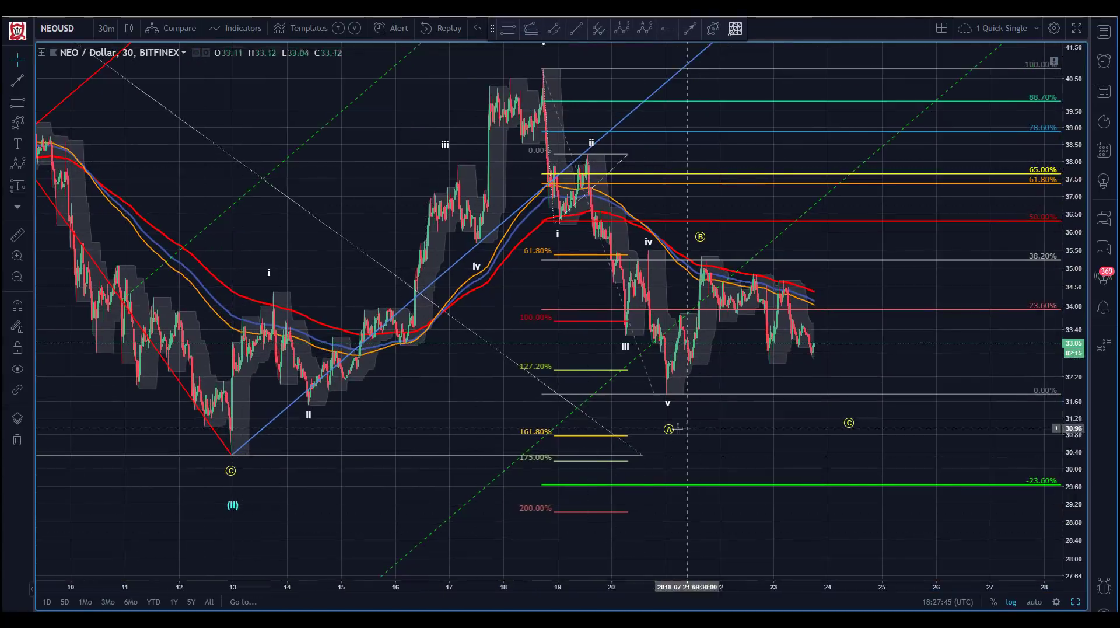
pyautogui.moveTo(668, 430); pyautogui.dragTo(668, 409)
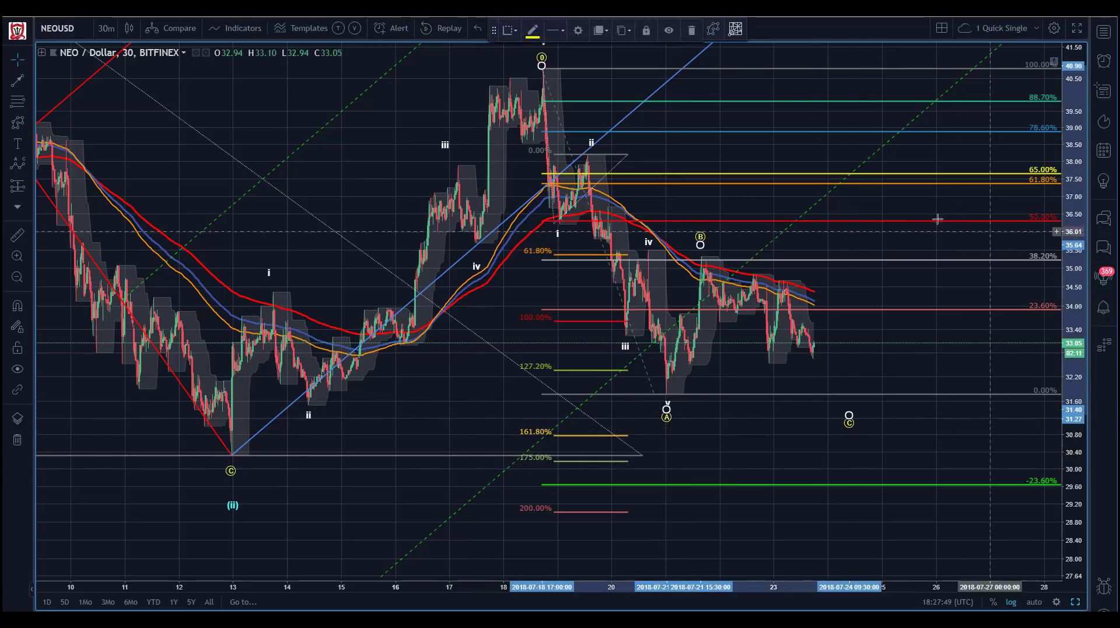
pyautogui.moveTo(379, 142); pyautogui.dragTo(333, 166)
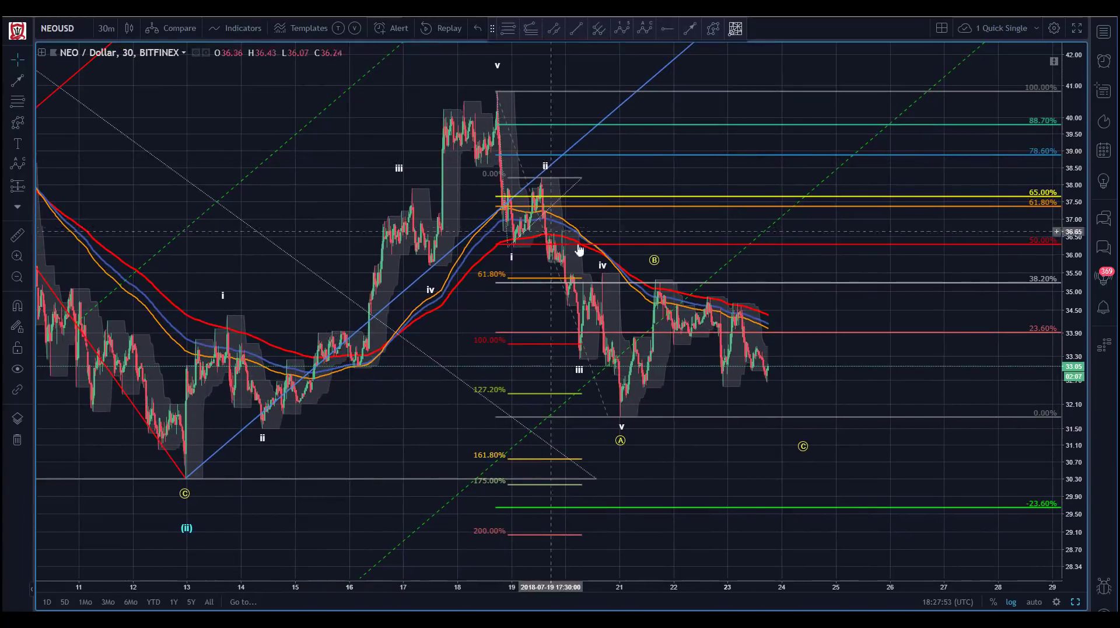
pyautogui.moveTo(803, 452); pyautogui.dragTo(801, 462)
pyautogui.click(262, 462)
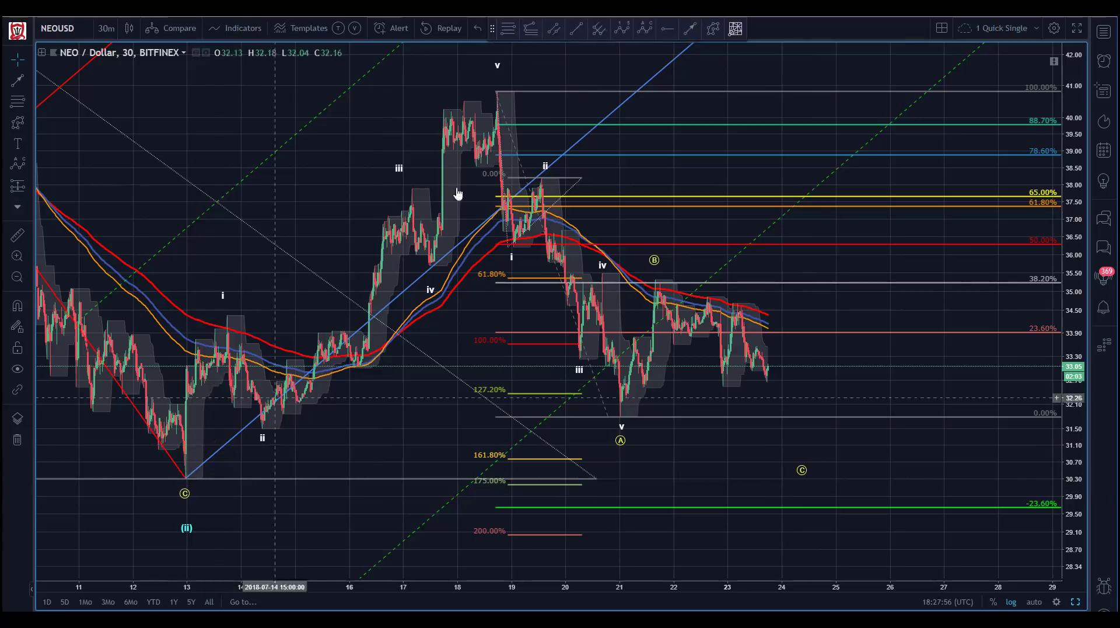
# - Draw a yellow horizontal ray from the wave (ii) low at 30.29, and move circled C to about 32.39 beneath the latest price
pyautogui.click(669, 33)
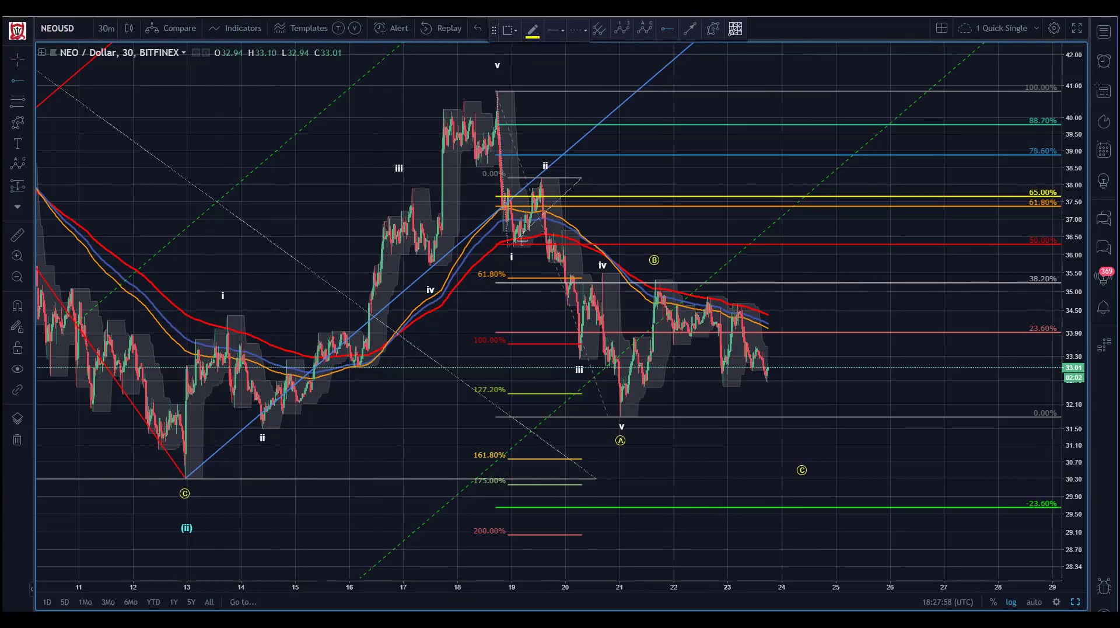
pyautogui.click(188, 479)
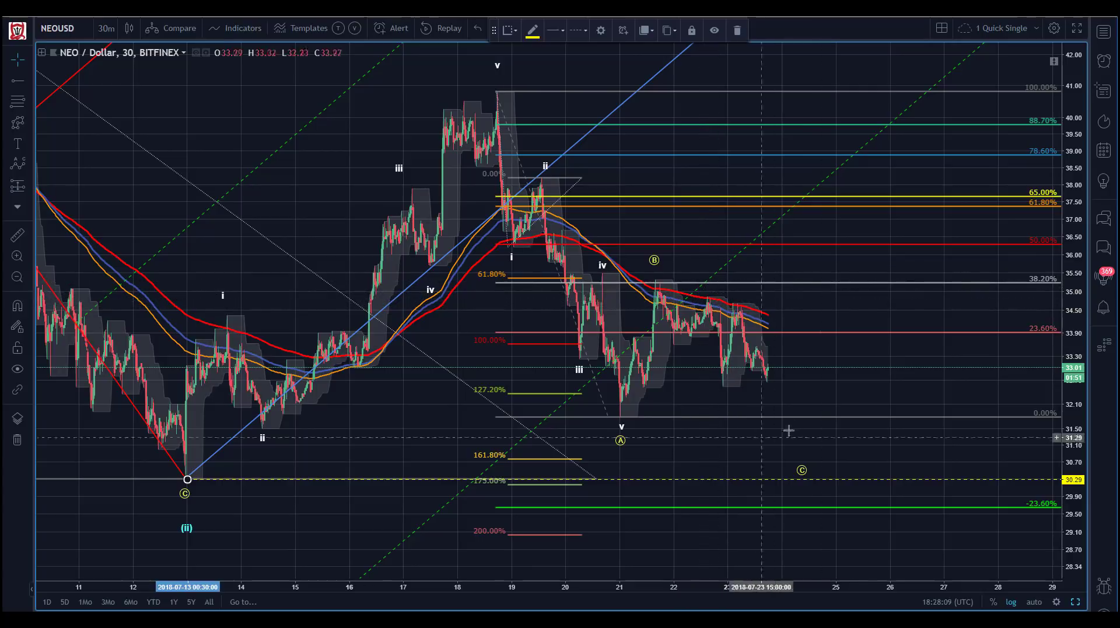
pyautogui.moveTo(802, 463); pyautogui.dragTo(771, 393)
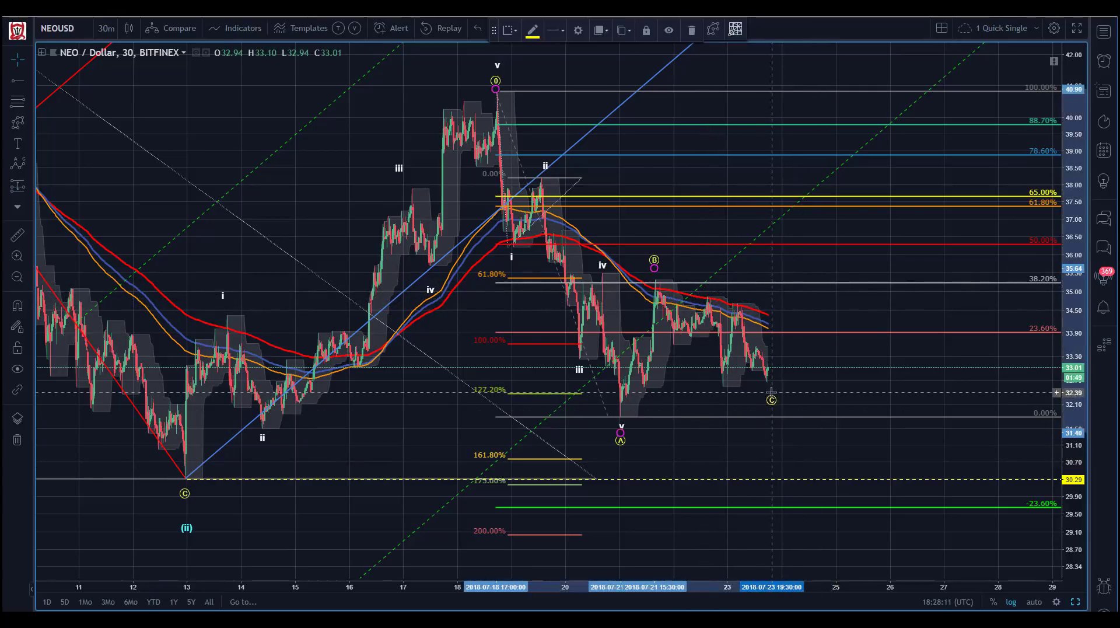
# - Move the decline's projected circled C to about 31.34, just before the 25 July gridline
pyautogui.click(279, 192)
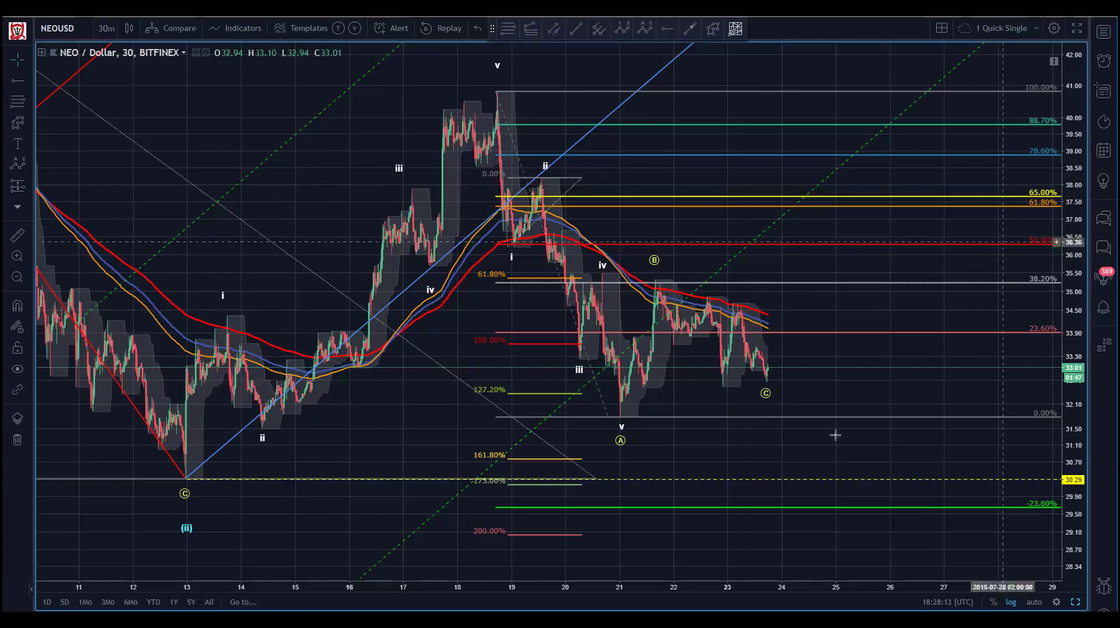
pyautogui.moveTo(560, 588); pyautogui.dragTo(730, 568)
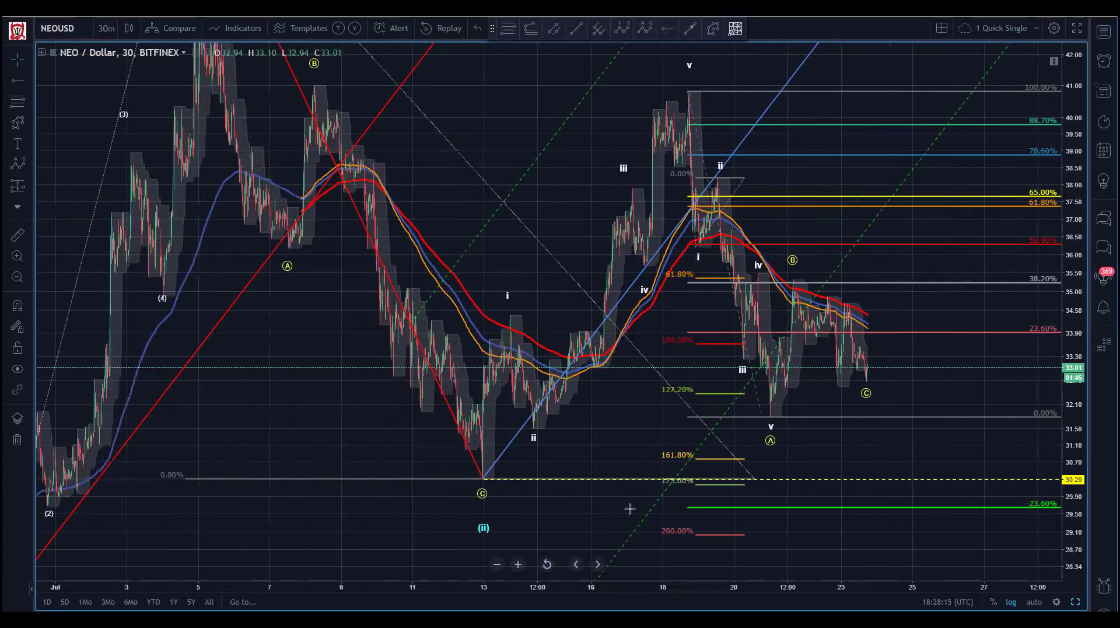
pyautogui.moveTo(464, 98); pyautogui.dragTo(334, 98)
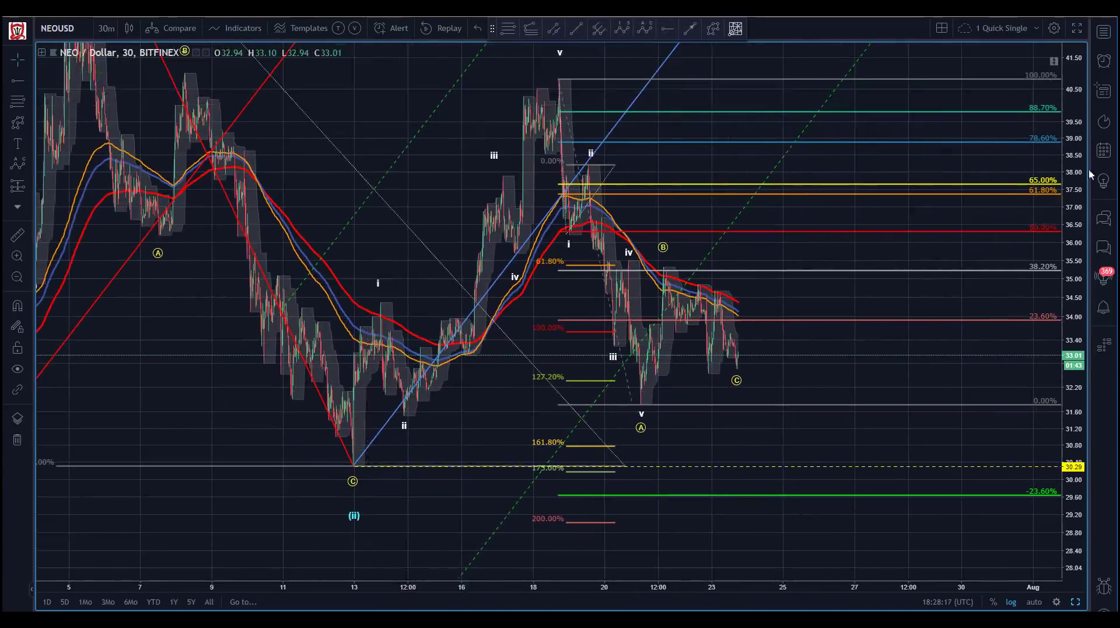
pyautogui.moveTo(1081, 160); pyautogui.dragTo(1079, 185)
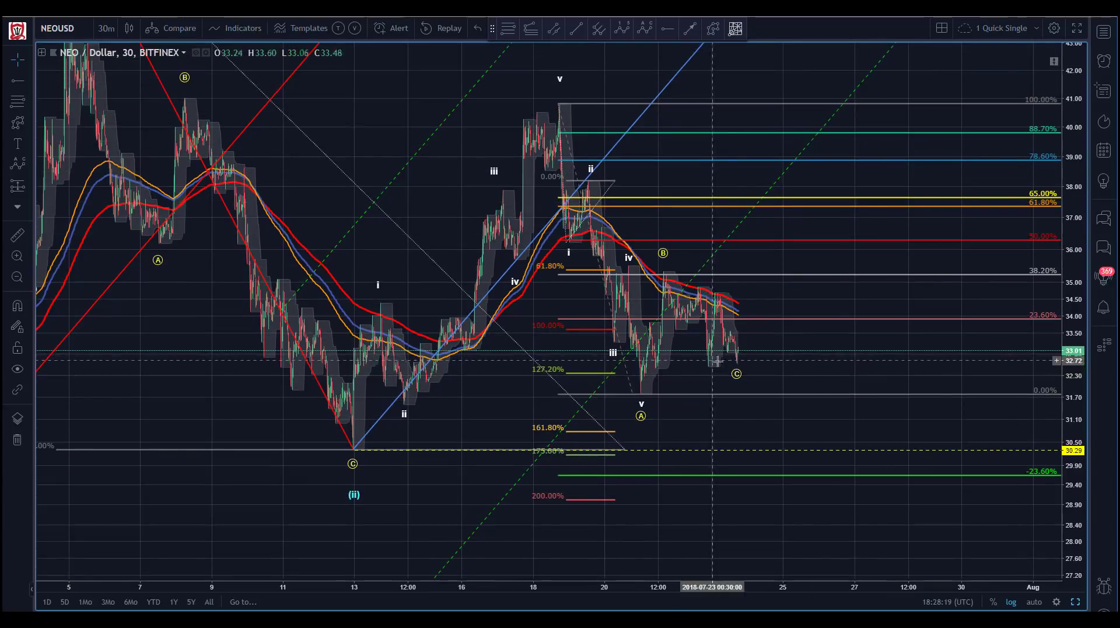
pyautogui.moveTo(736, 373); pyautogui.dragTo(784, 412)
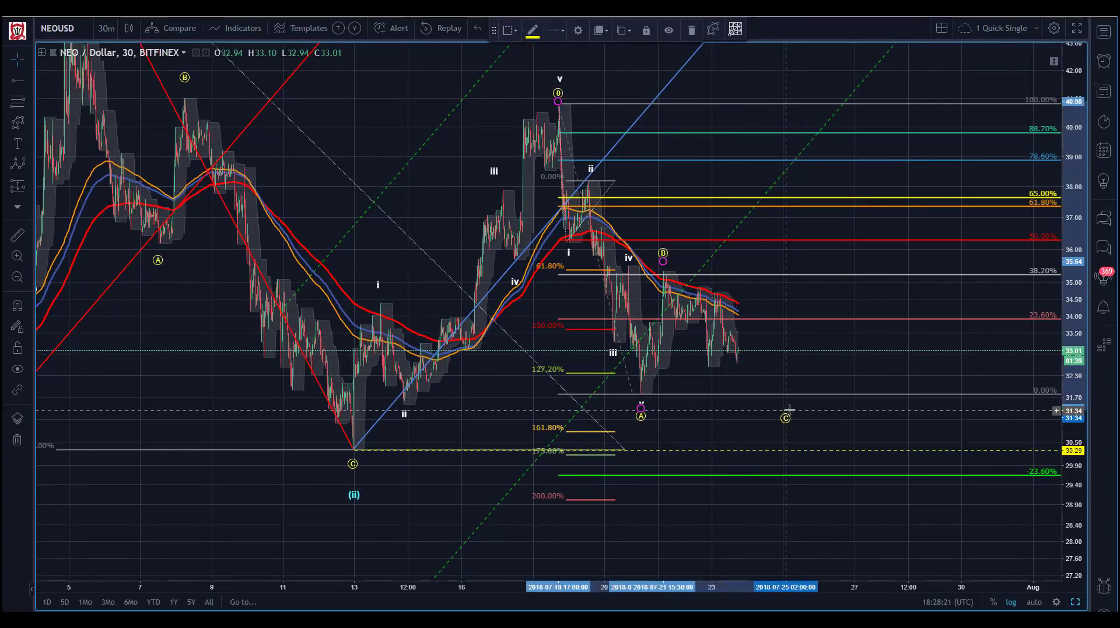
pyautogui.click(448, 198)
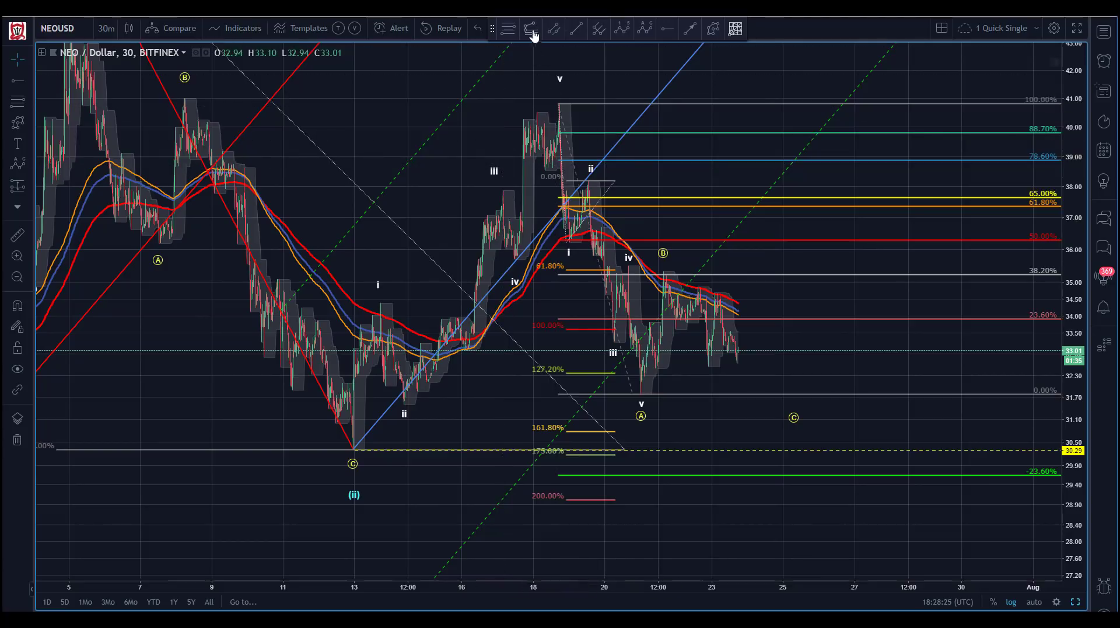
# - Draw a trend-based Fibonacci extension from the wave v high at 40.94 through 31.80 to 35.34, and shift circled C closer to the latest price
pyautogui.click(558, 101)
pyautogui.click(635, 393)
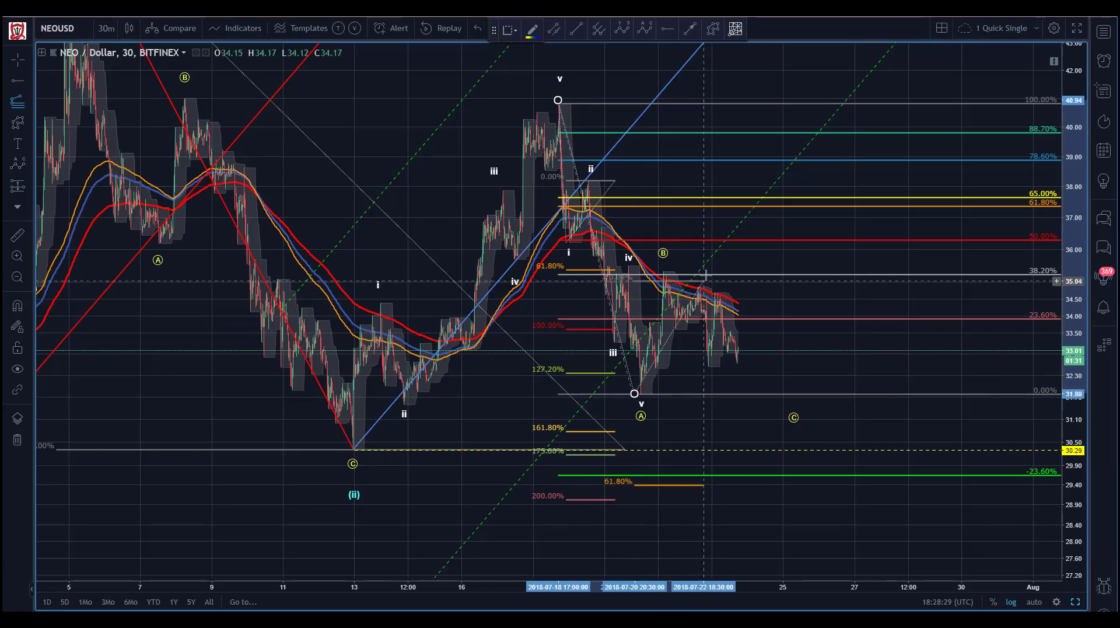
pyautogui.click(709, 271)
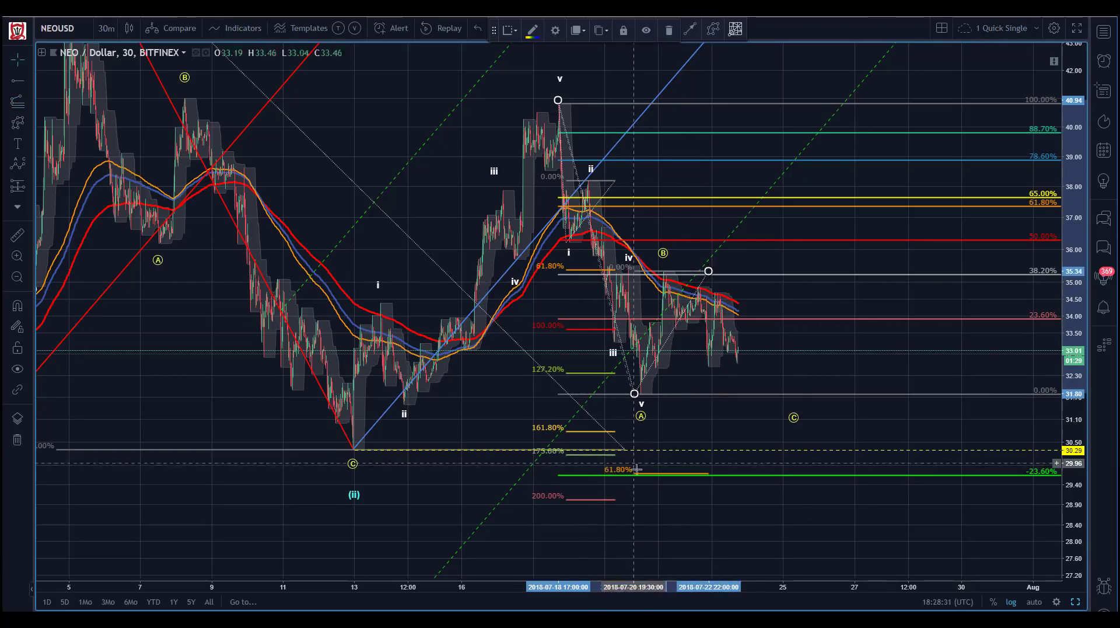
pyautogui.moveTo(795, 417); pyautogui.dragTo(752, 395)
pyautogui.click(407, 168)
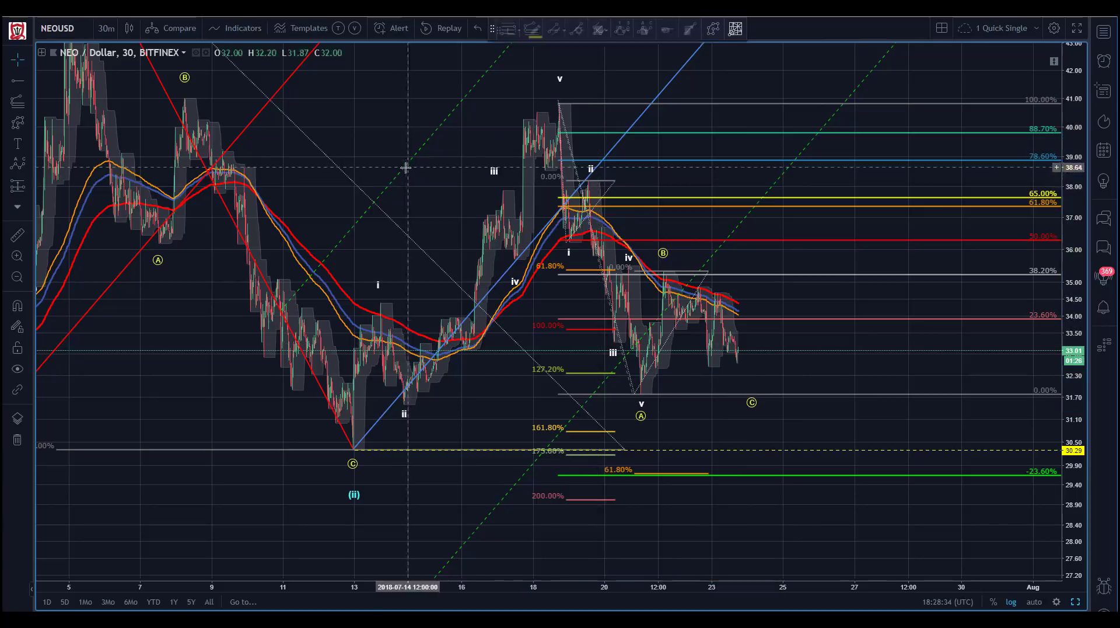
# - Delete the Fibonacci retracement of the decline from wave v and switch the chart to the 15-minute interval
pyautogui.click(598, 106)
pyautogui.press('Delete')
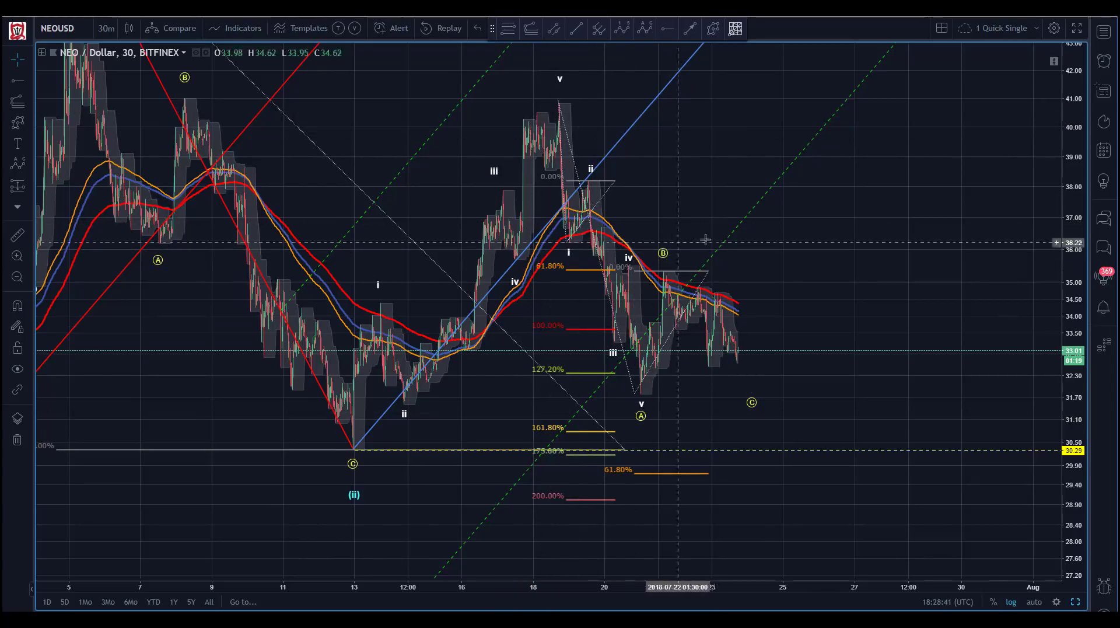
pyautogui.click(106, 33)
pyautogui.click(114, 104)
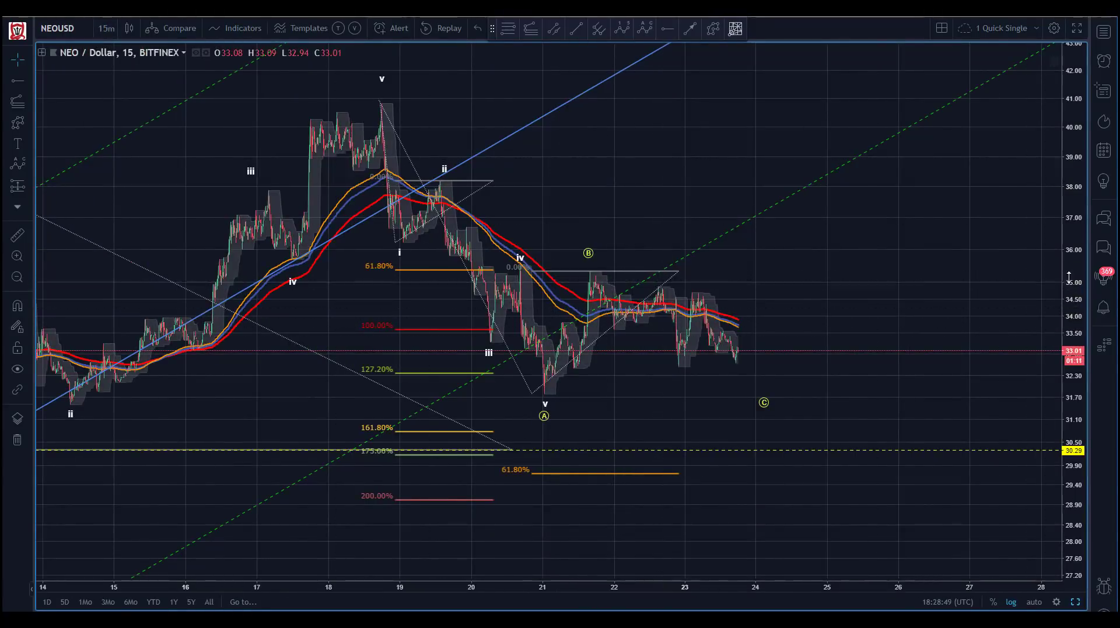
# - Move the new Fibonacci extension's second point onto the circled A low of 21 July
pyautogui.moveTo(1070, 278); pyautogui.dragTo(1070, 248)
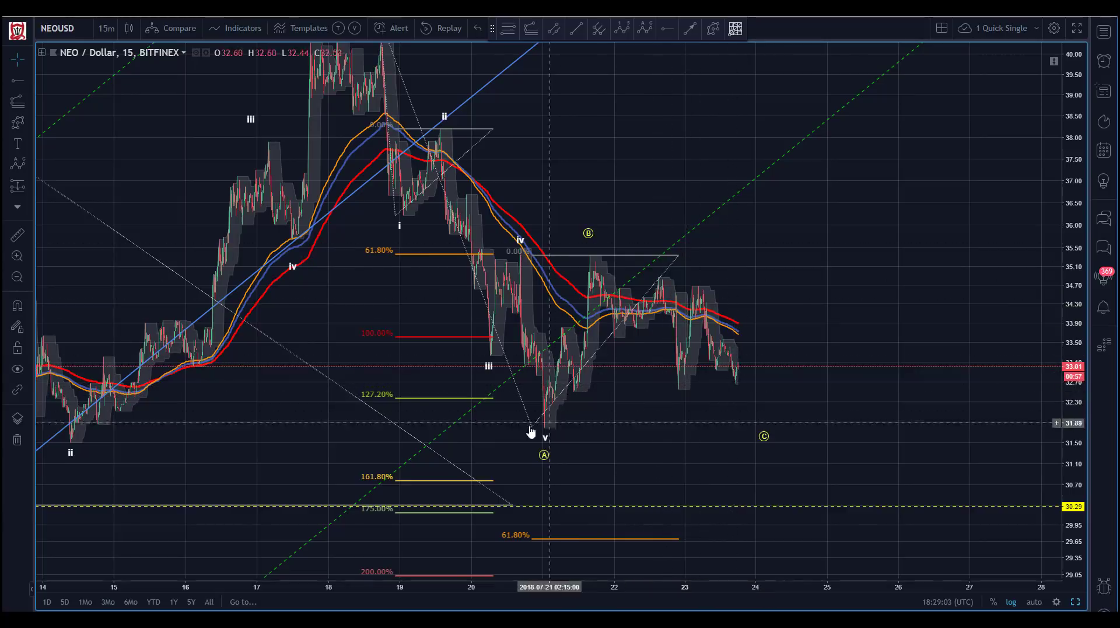
pyautogui.moveTo(539, 428); pyautogui.dragTo(542, 431)
pyautogui.click(633, 165)
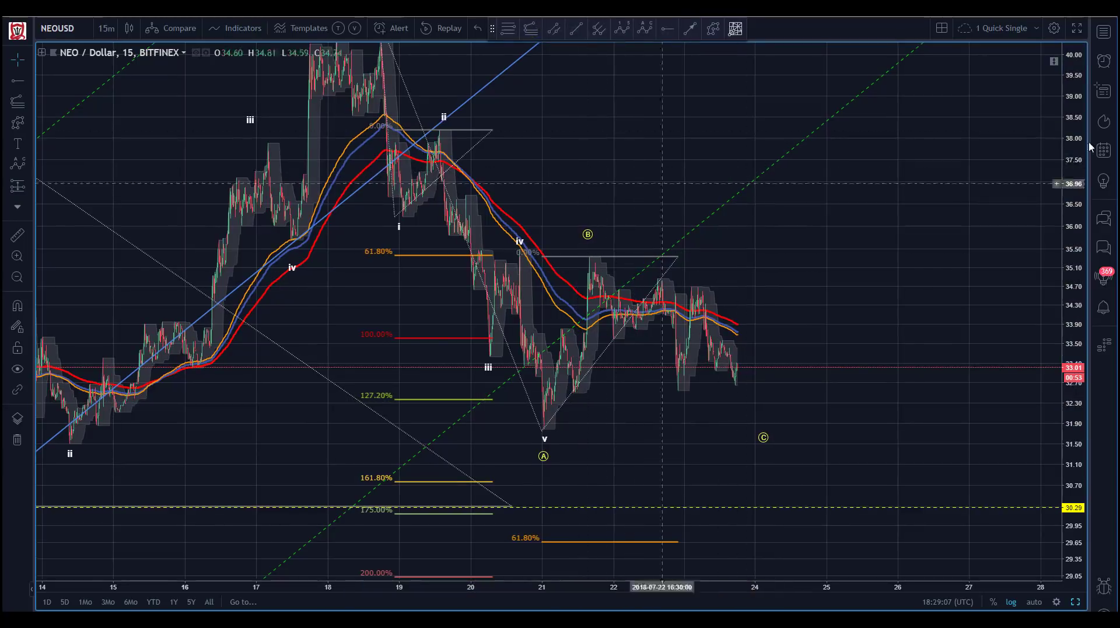
# - Lower the projected circled C onto the yellow 30.29 ray, at about 30.28 on 24 July
pyautogui.moveTo(1074, 177); pyautogui.dragTo(1074, 194)
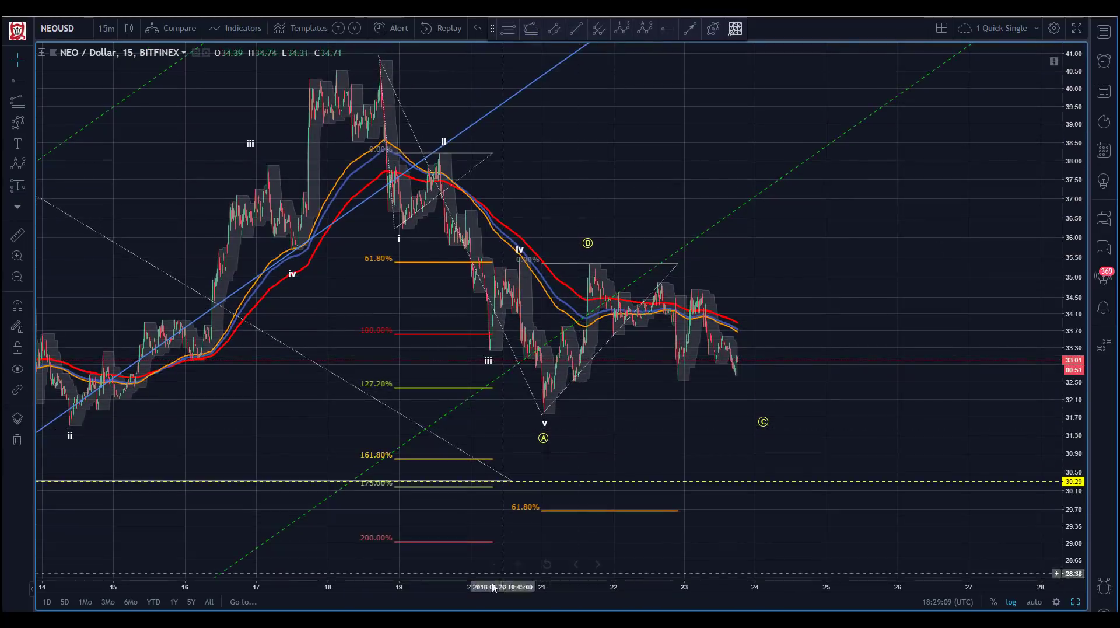
pyautogui.moveTo(462, 589); pyautogui.dragTo(713, 585)
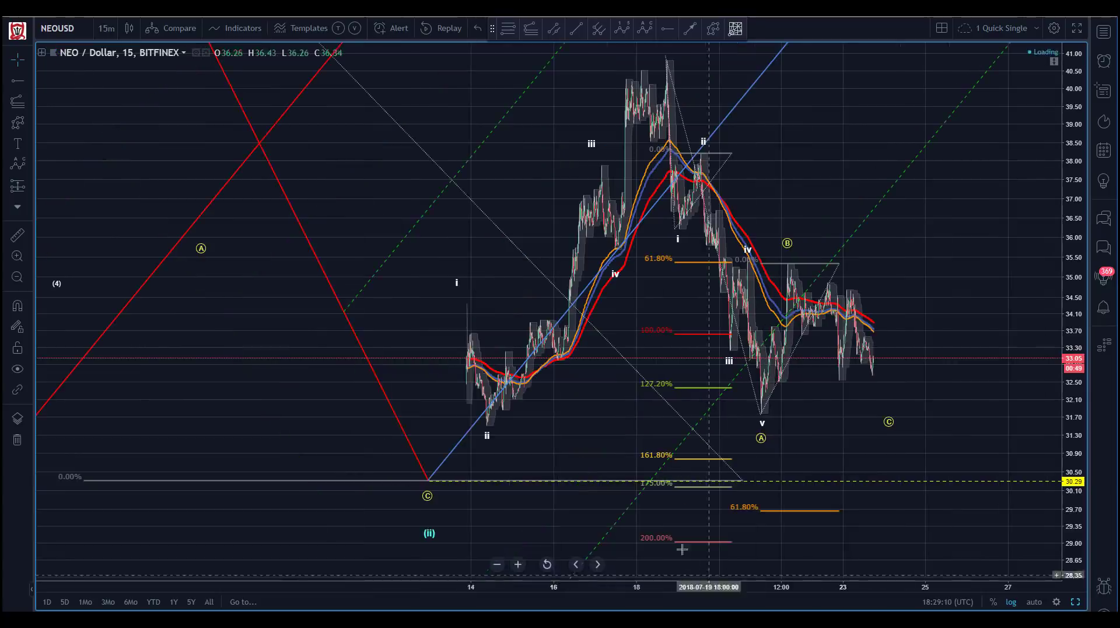
pyautogui.moveTo(350, 158); pyautogui.dragTo(261, 165)
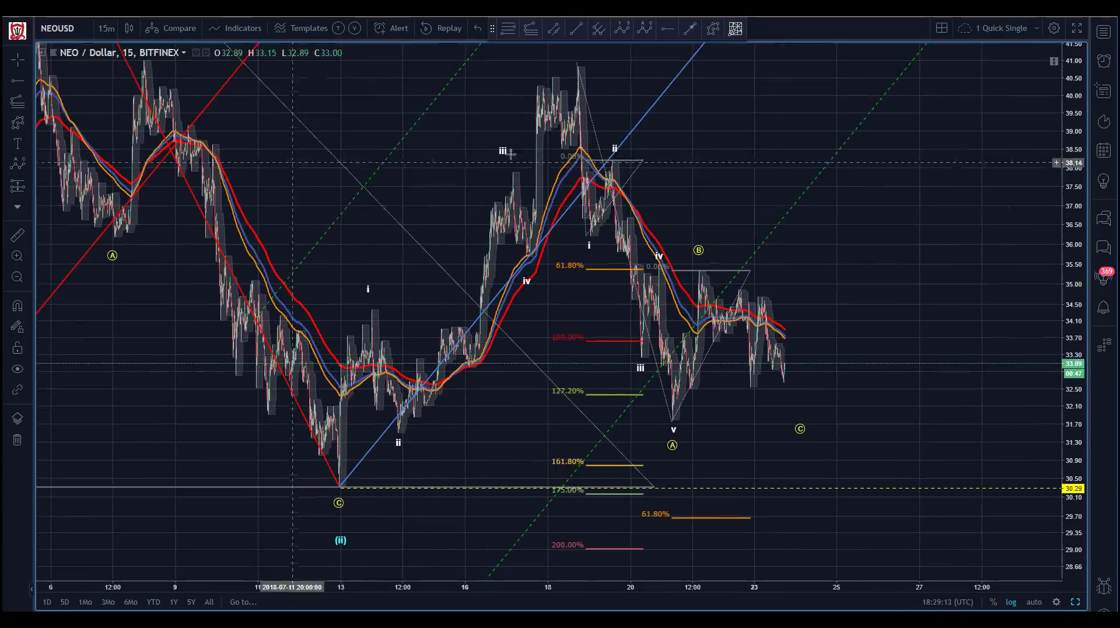
pyautogui.moveTo(1077, 103); pyautogui.dragTo(1068, 205)
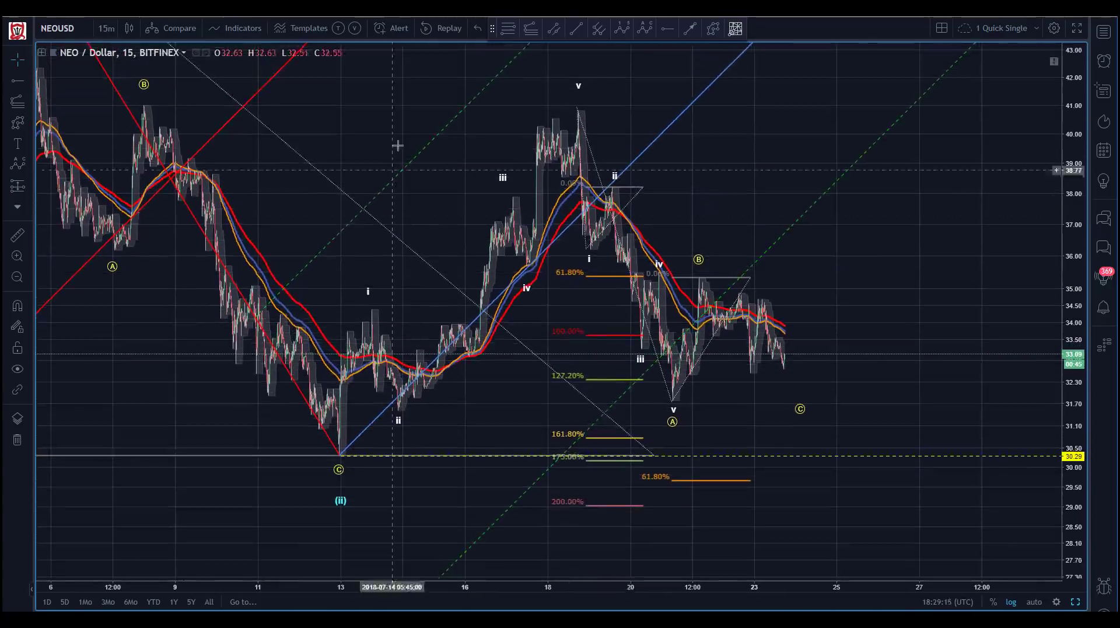
pyautogui.moveTo(388, 107); pyautogui.dragTo(308, 121)
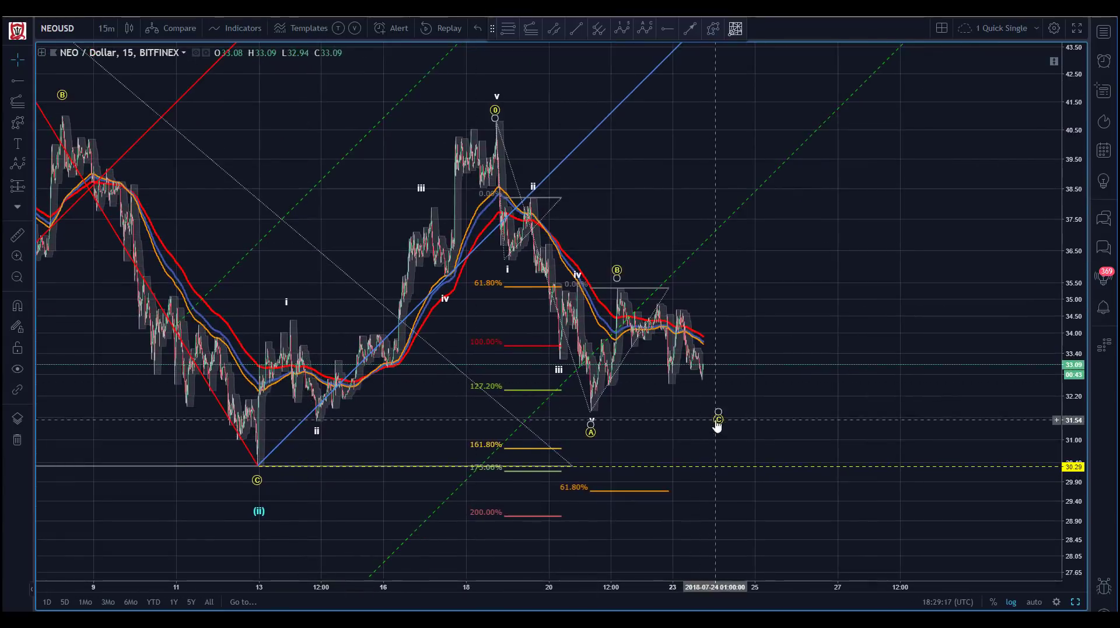
pyautogui.moveTo(716, 420); pyautogui.dragTo(715, 418)
pyautogui.rightClick(716, 418)
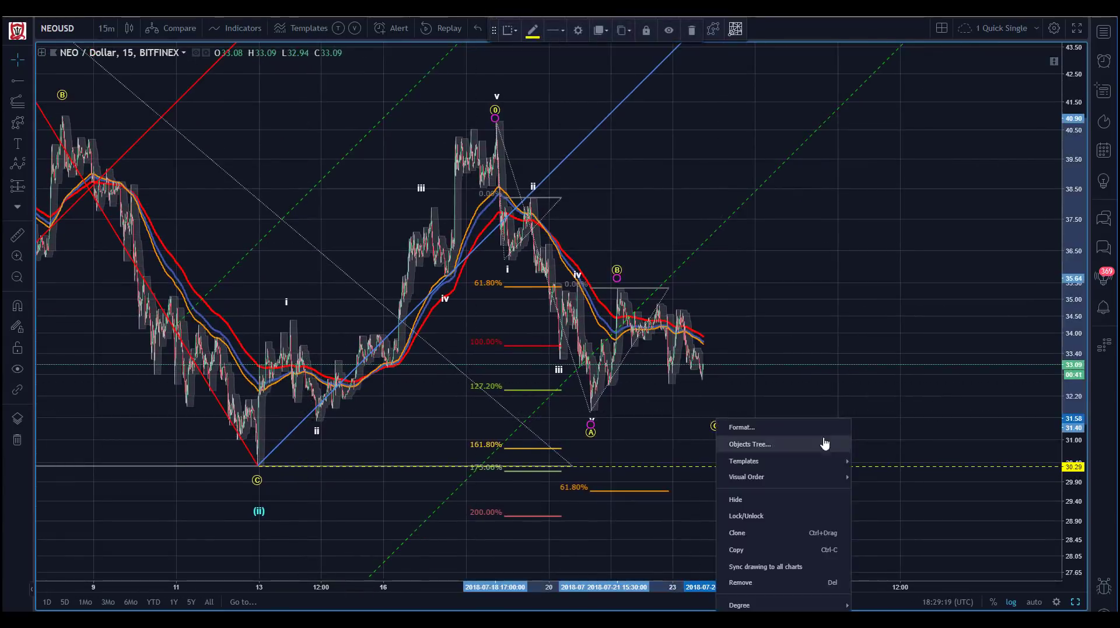
pyautogui.click(780, 319)
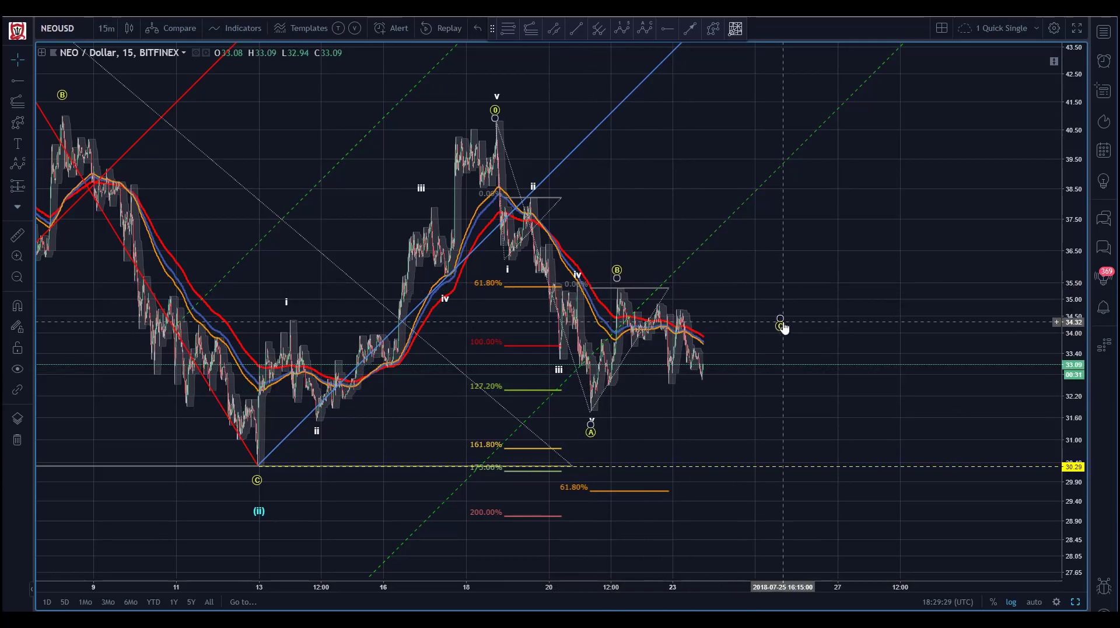
pyautogui.moveTo(782, 325); pyautogui.dragTo(743, 467)
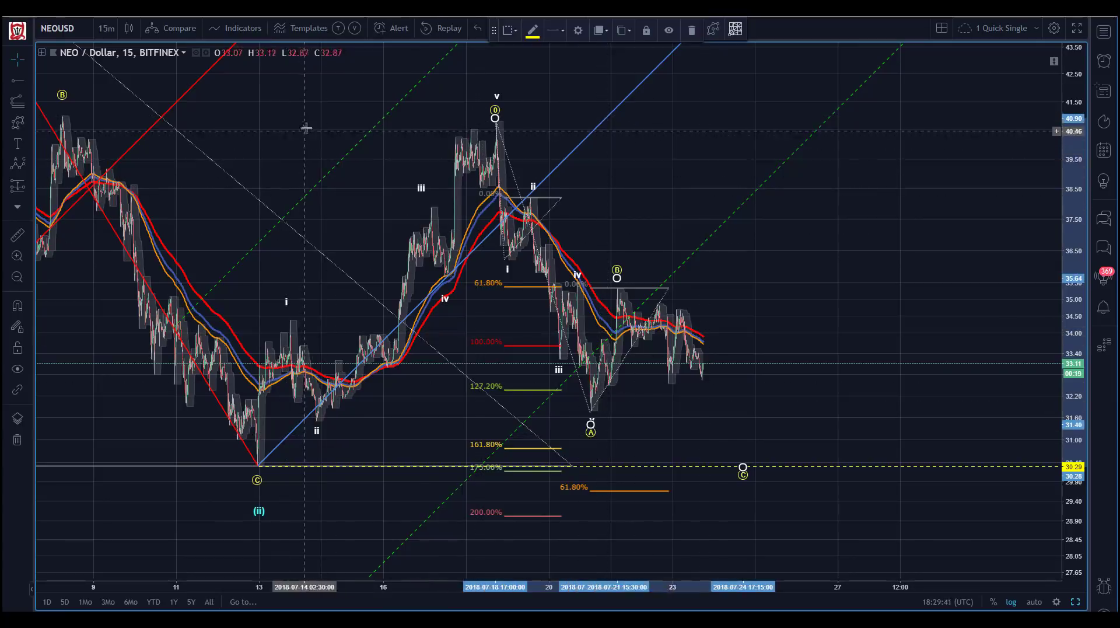
# - Switch the chart to the 3-hour interval with automatic price scaling and examine the larger wave count from January through the projected waves
pyautogui.moveTo(305, 124); pyautogui.dragTo(442, 115)
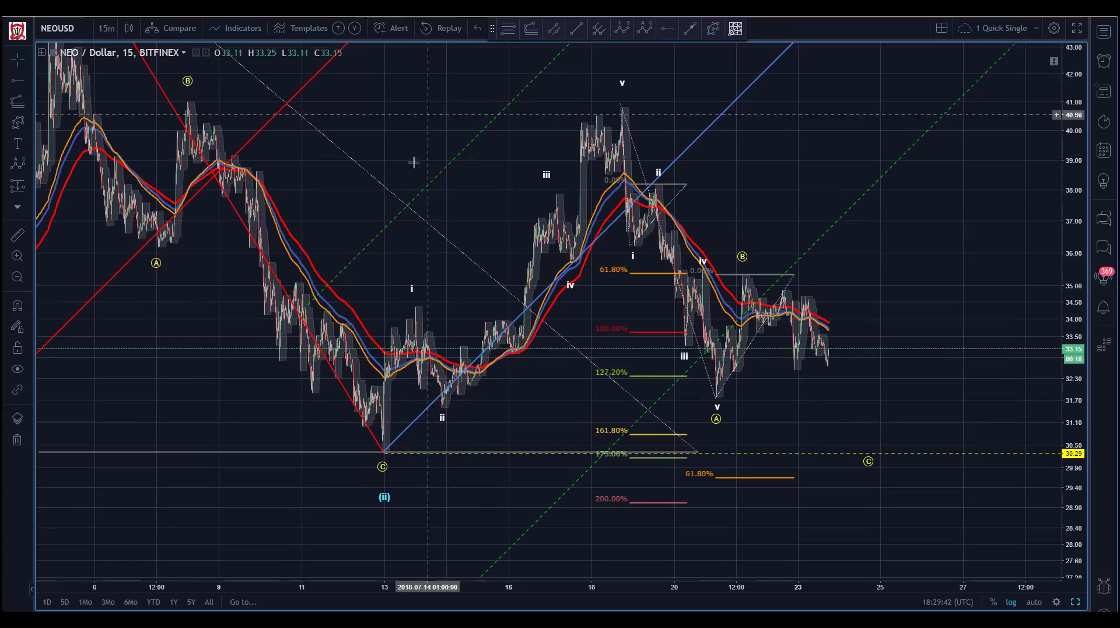
pyautogui.click(106, 28)
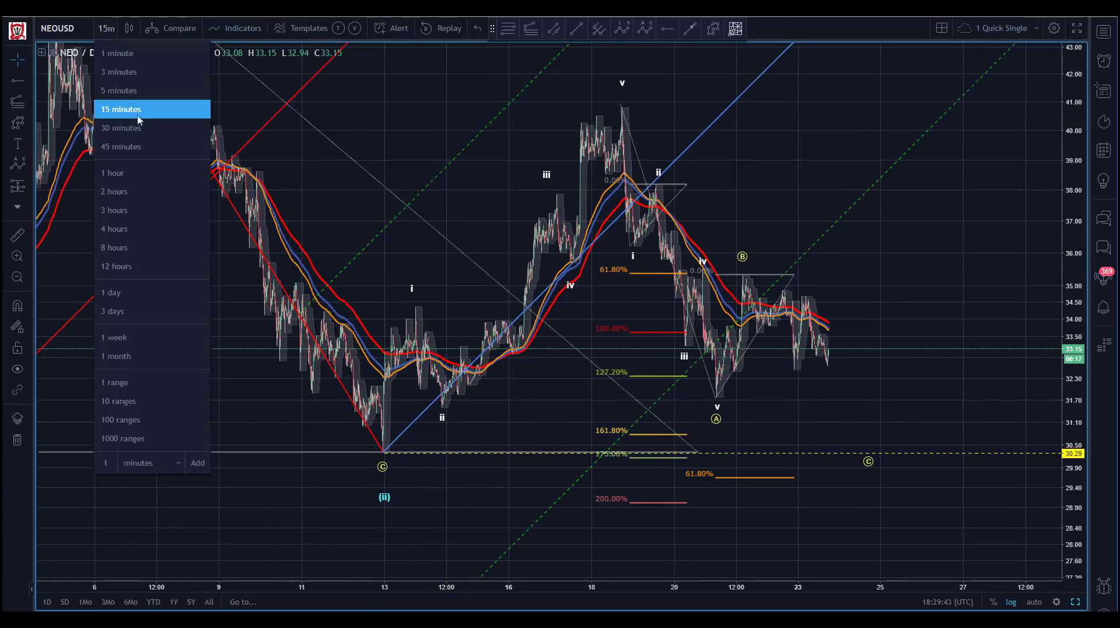
pyautogui.click(134, 209)
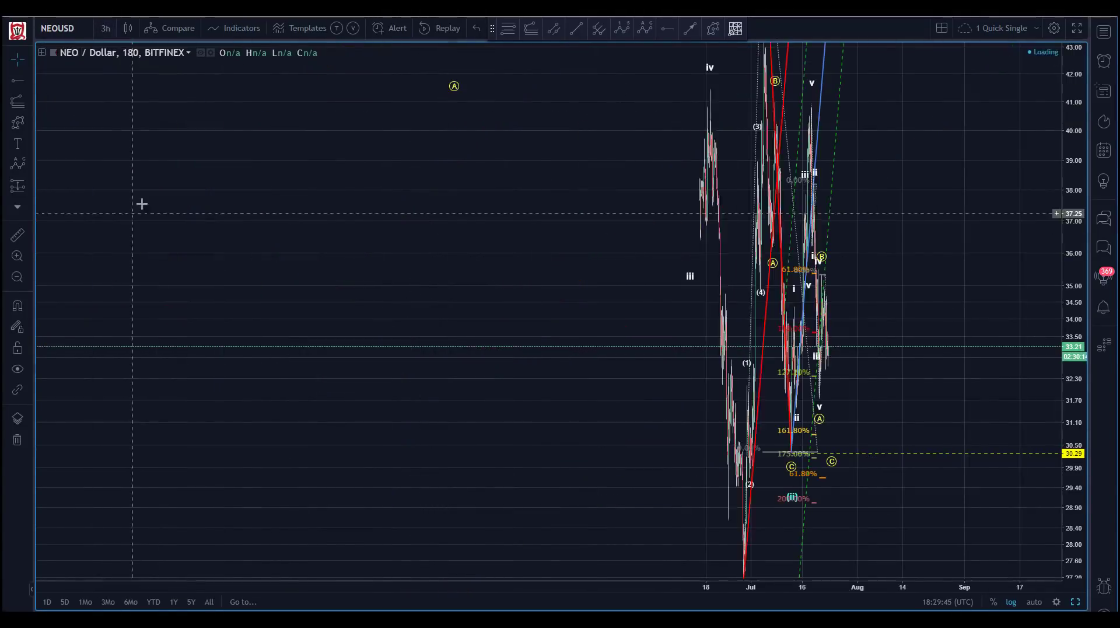
pyautogui.click(1036, 604)
pyautogui.moveTo(457, 159); pyautogui.dragTo(370, 113)
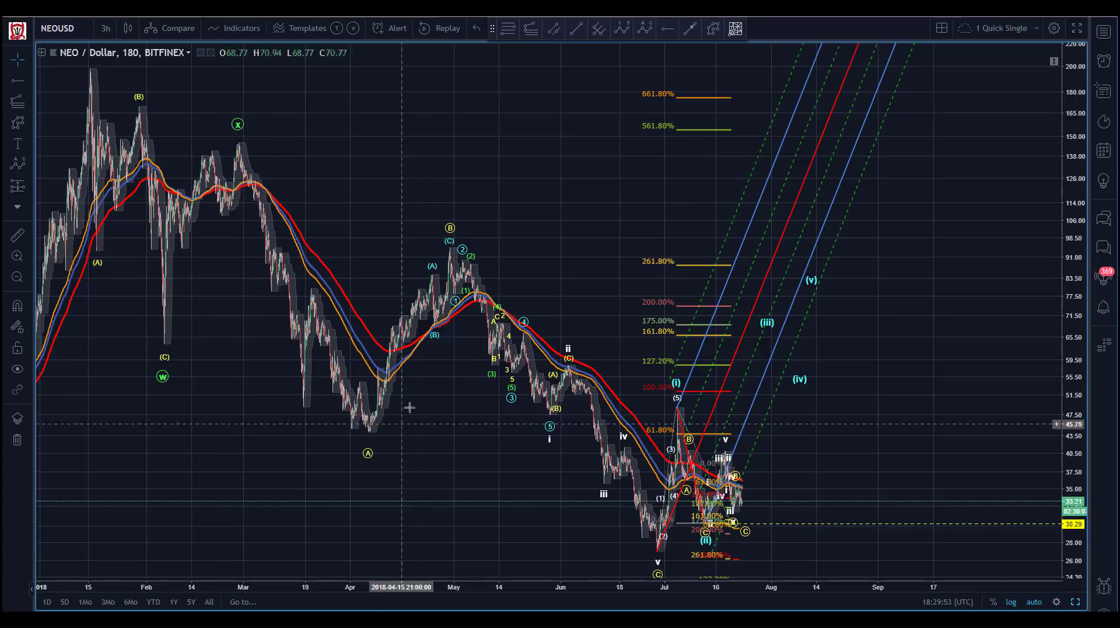
pyautogui.moveTo(379, 190); pyautogui.dragTo(461, 164)
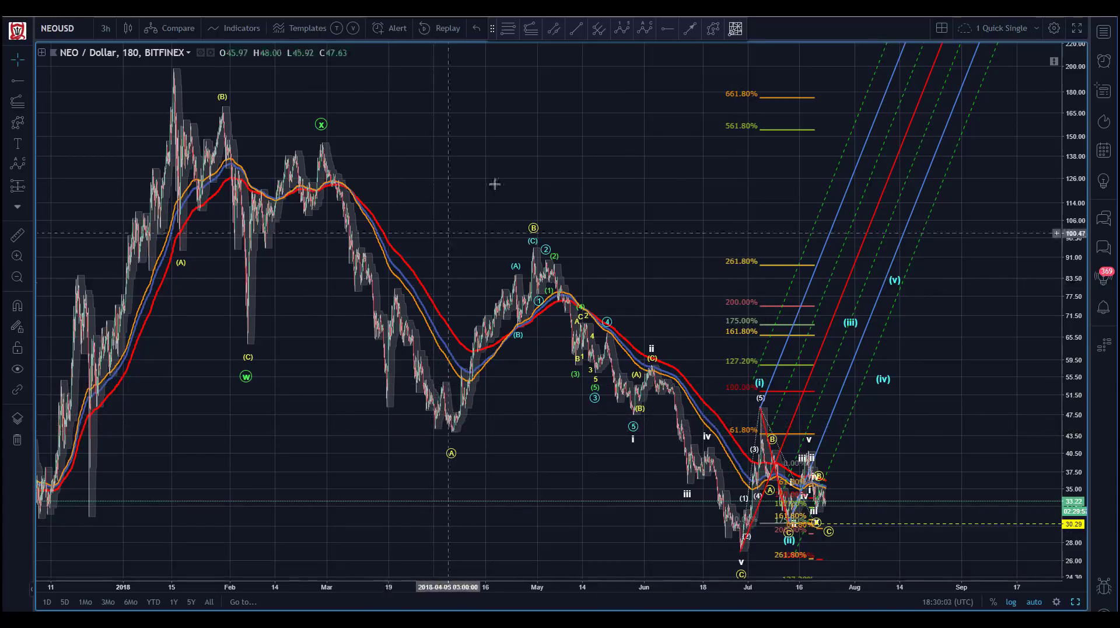
pyautogui.moveTo(496, 133); pyautogui.dragTo(402, 135)
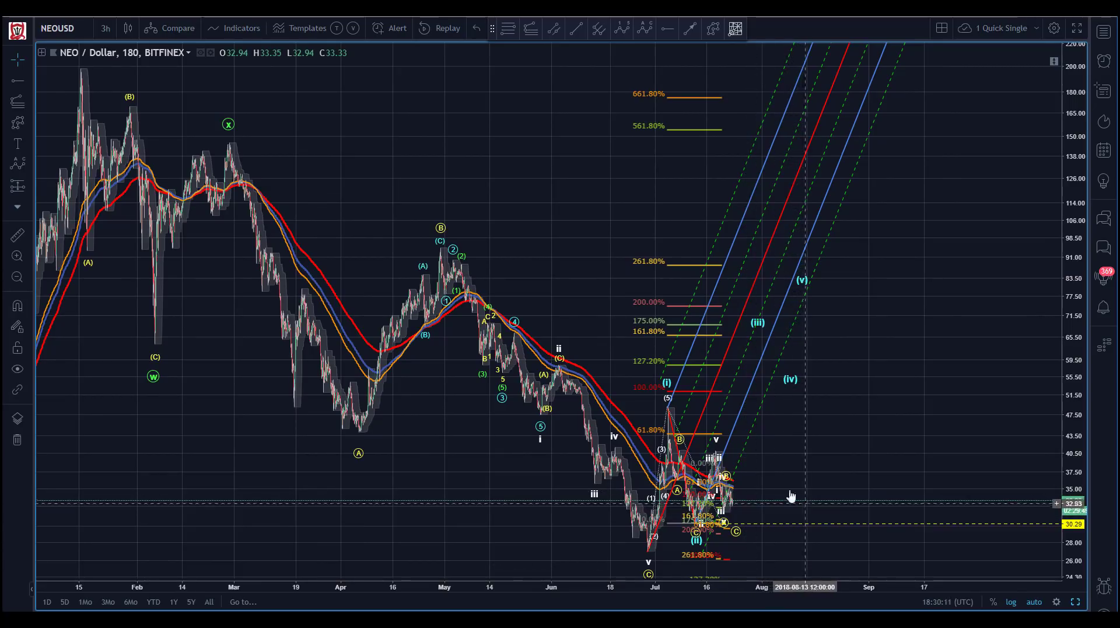
# - Return the chart to the 30-minute interval and raise circled C to about 32.08, beneath the latest price on 23 July
pyautogui.click(107, 30)
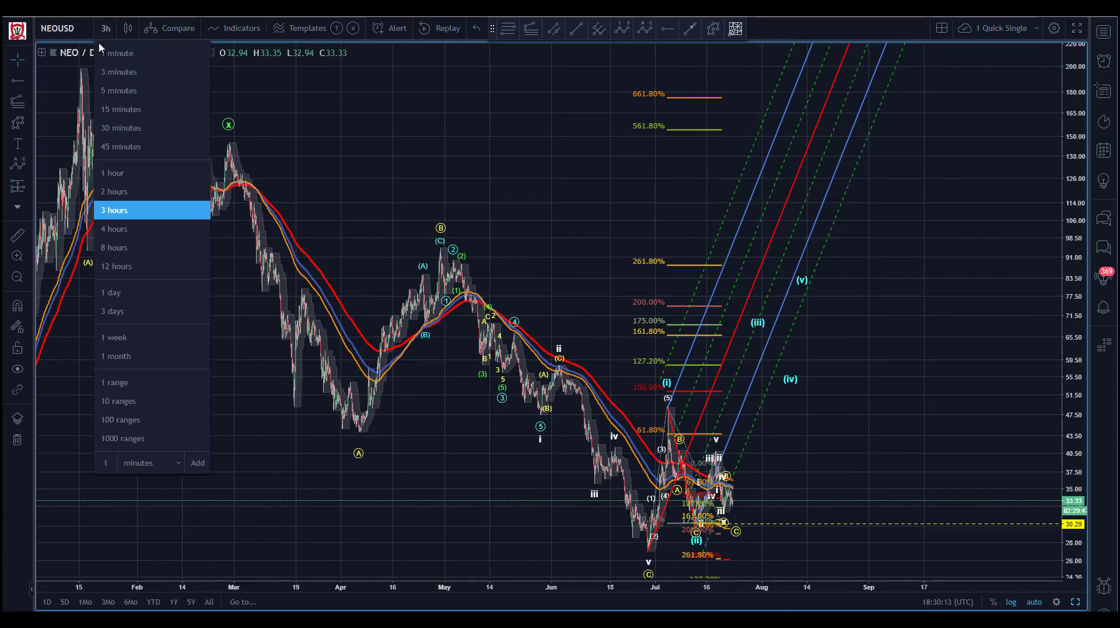
pyautogui.click(117, 127)
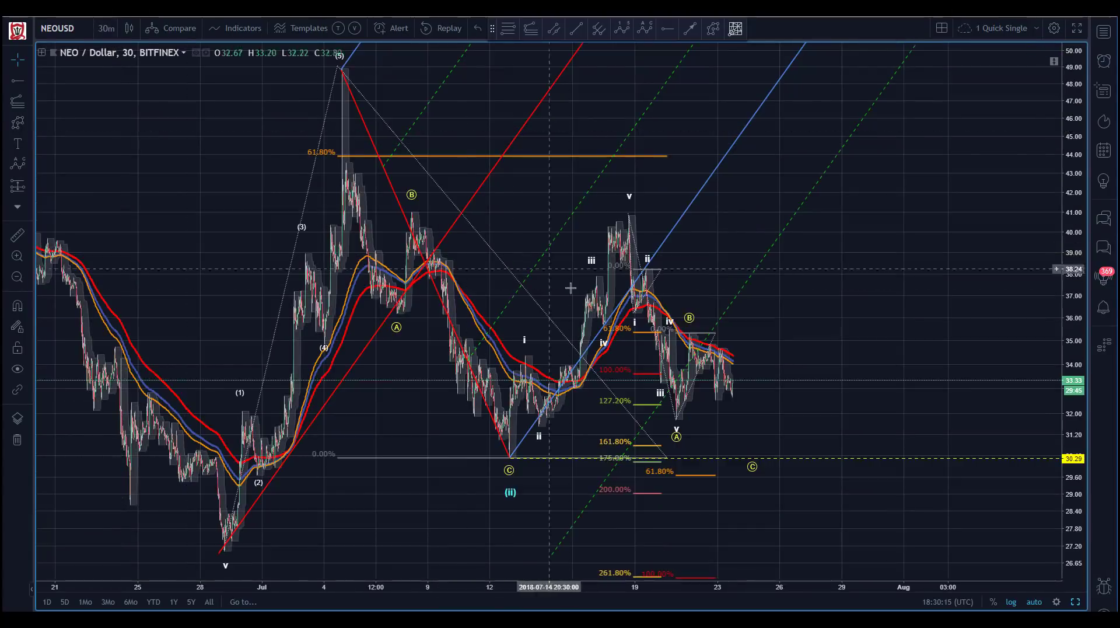
pyautogui.click(751, 469)
pyautogui.moveTo(752, 469); pyautogui.dragTo(729, 412)
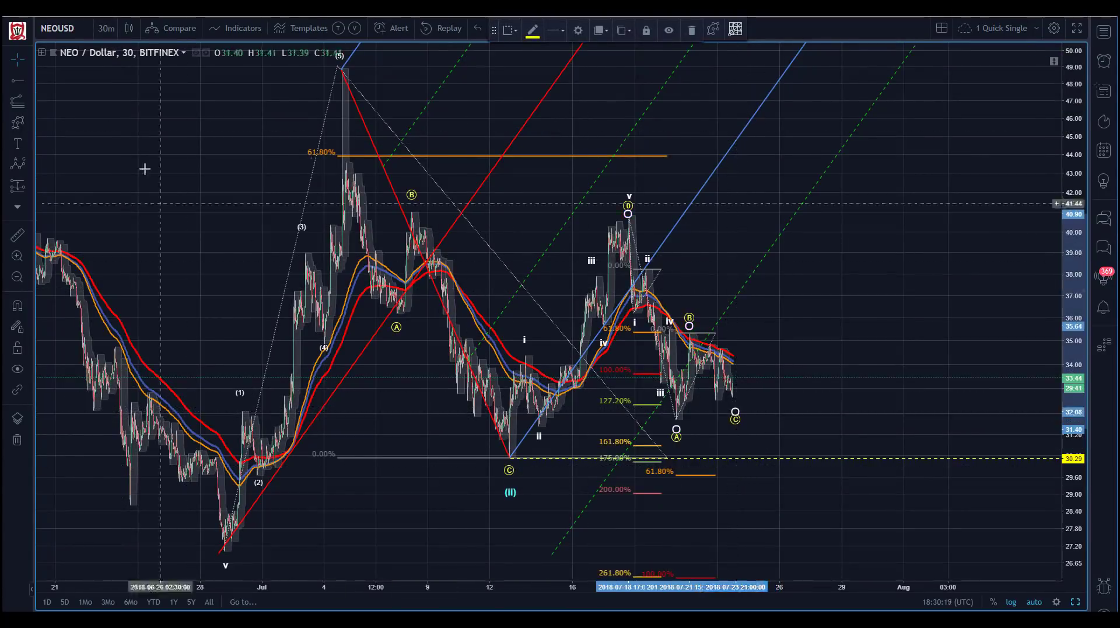
pyautogui.click(110, 202)
# - Draw a Fibonacci retracement from the circled B high at 35.30 down to 32.53 on 22 July
pyautogui.click(17, 257)
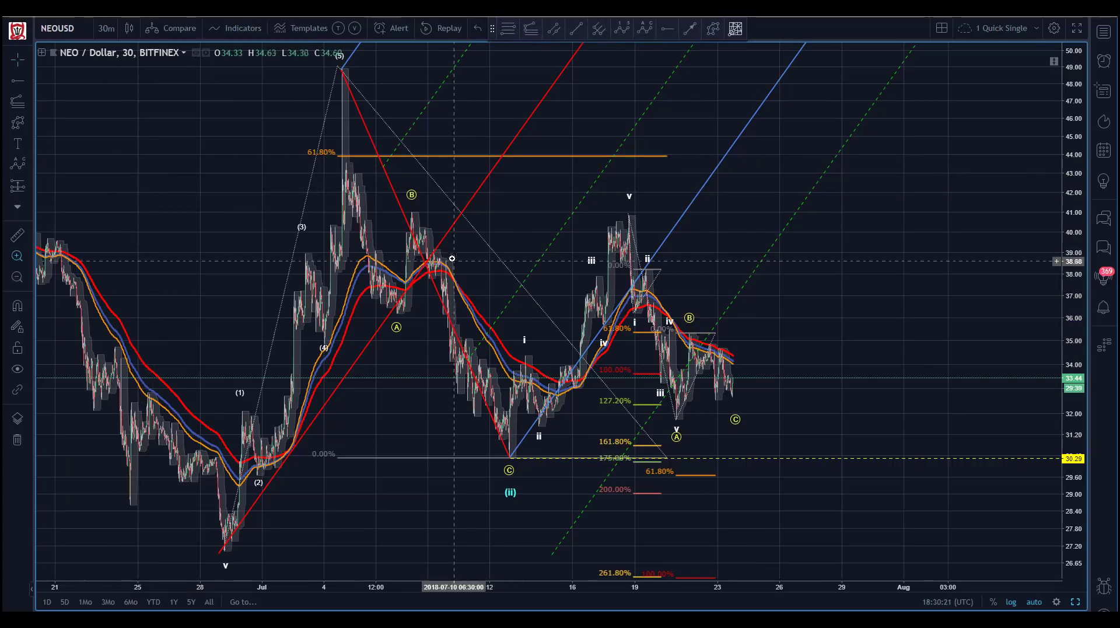
pyautogui.moveTo(455, 260); pyautogui.dragTo(827, 446)
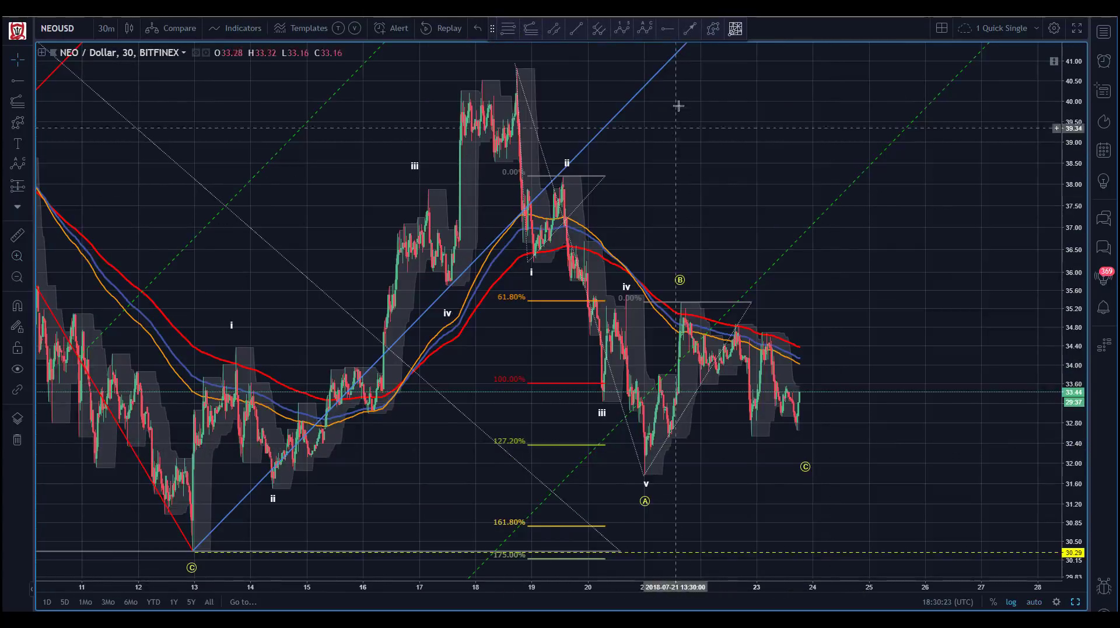
pyautogui.click(511, 31)
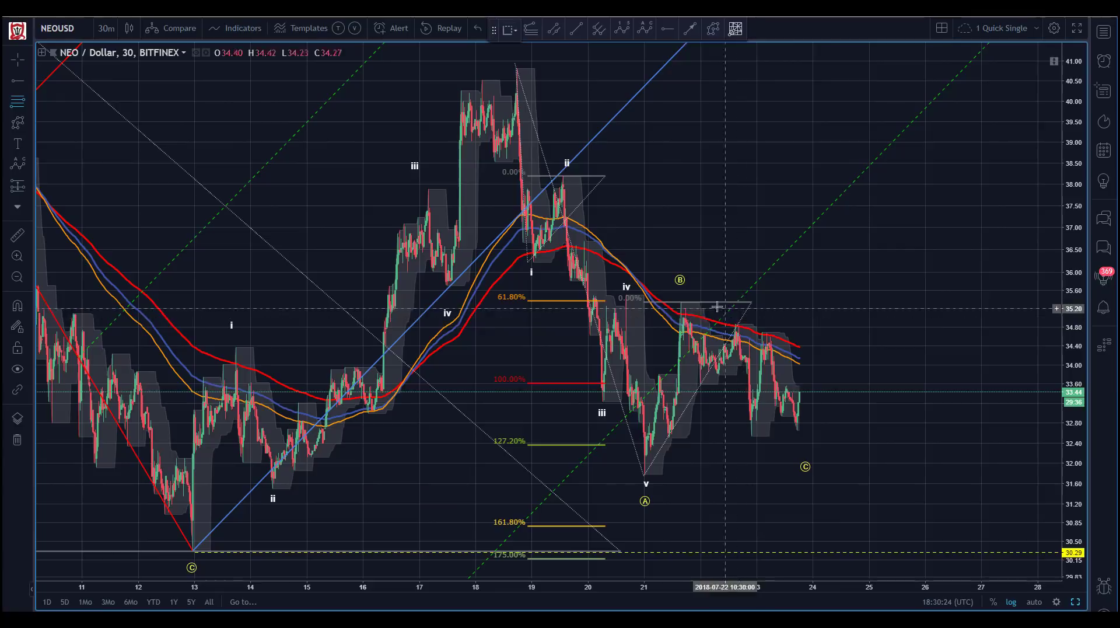
pyautogui.click(673, 303)
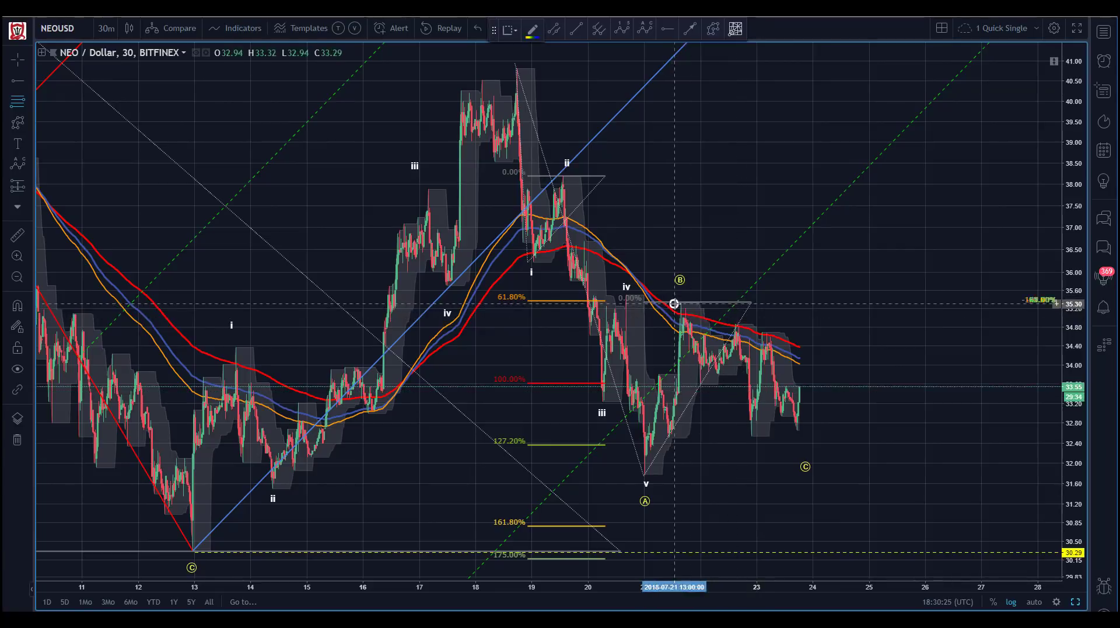
pyautogui.click(733, 435)
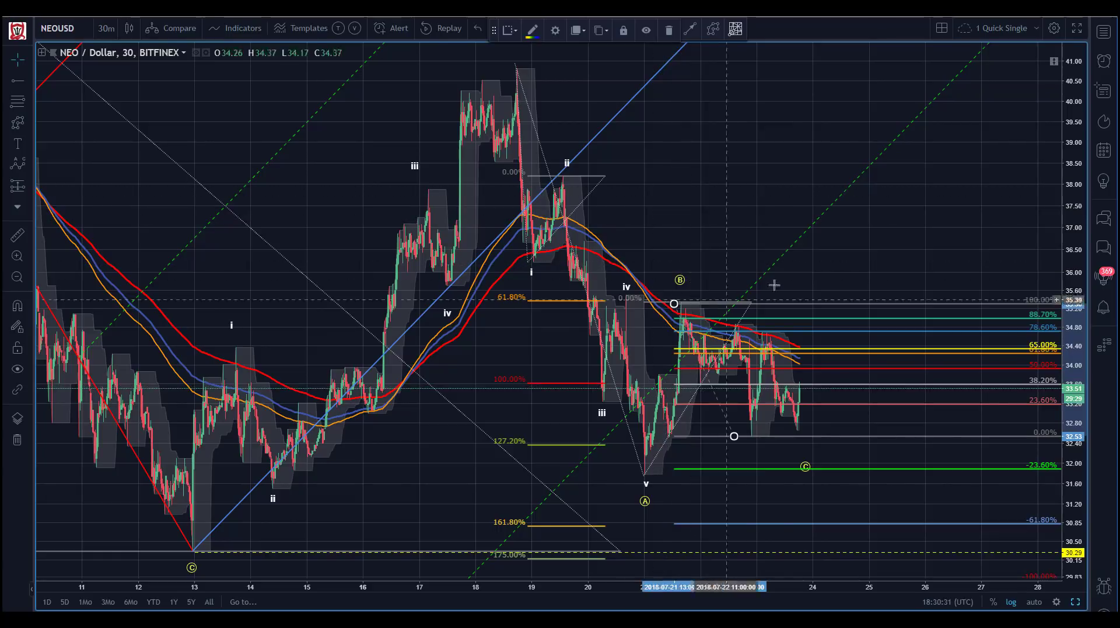
# - Delete the Fibonacci extension running from the 40.94 high and the old circled A-B-C correction labels
pyautogui.click(752, 304)
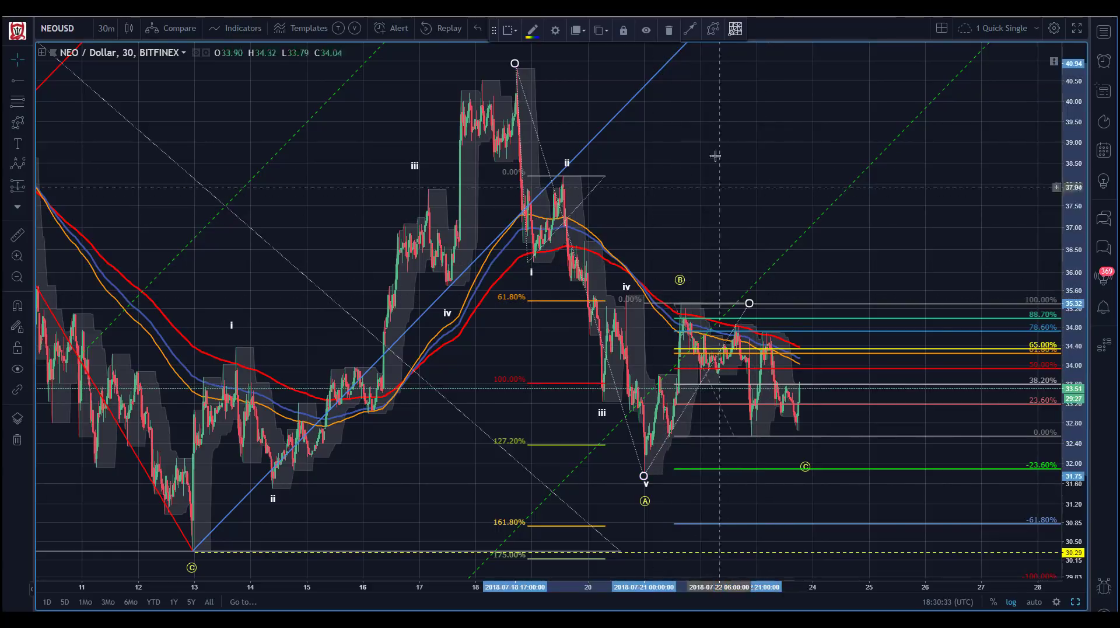
pyautogui.click(676, 117)
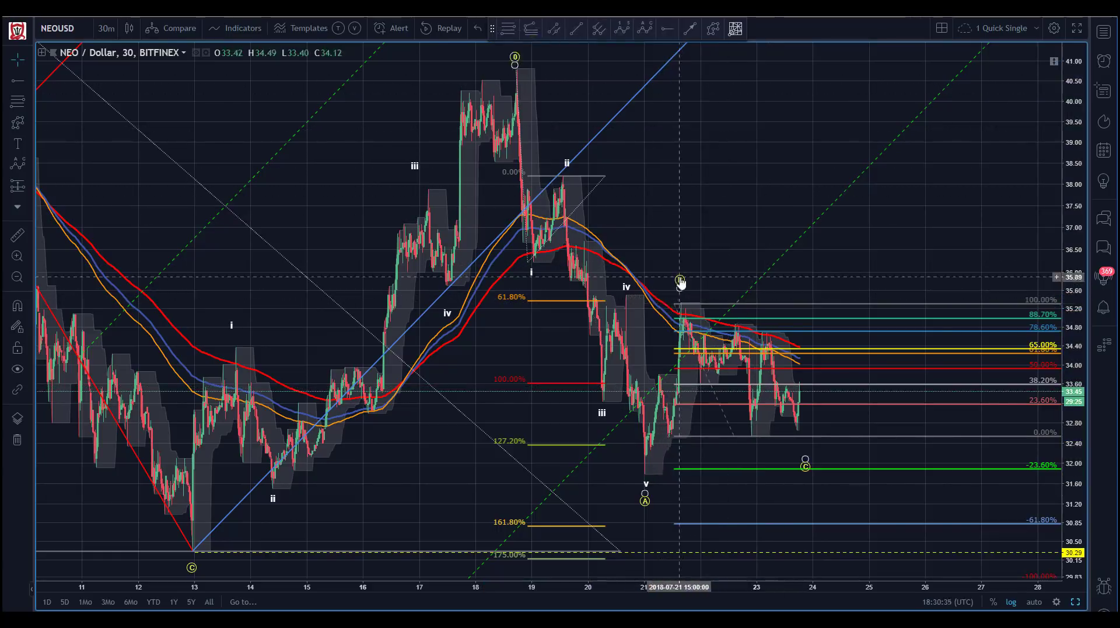
pyautogui.moveTo(675, 175); pyautogui.dragTo(572, 117)
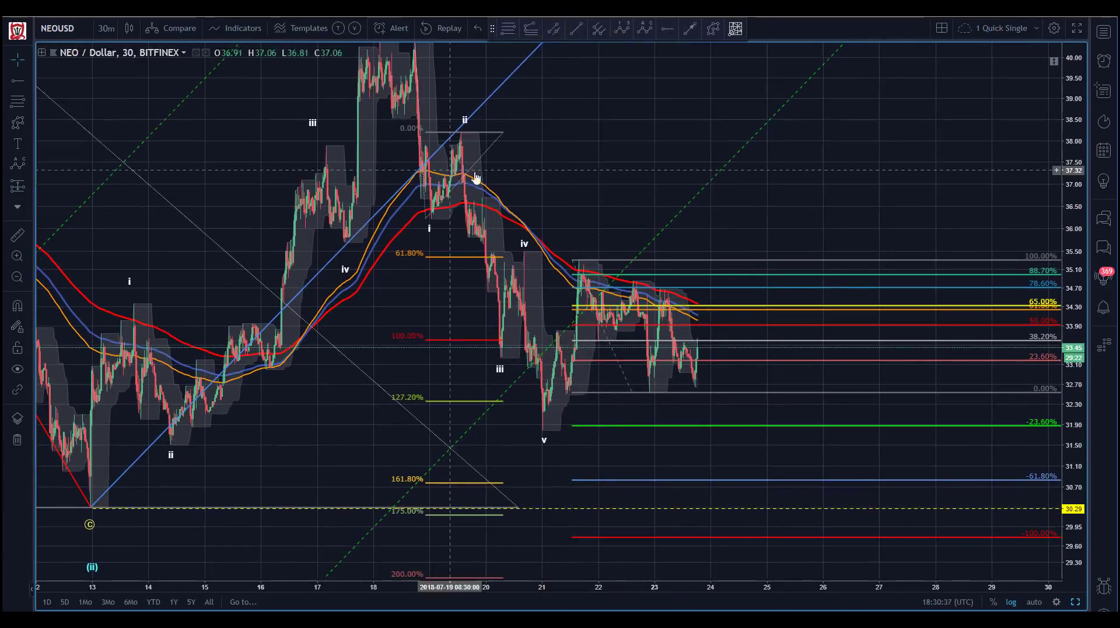
# - Draw a new circled A-B-C correction from 35.45 on 21 July, with A at 32.41, B at about 34.78 and C at about 32.55
pyautogui.click(646, 32)
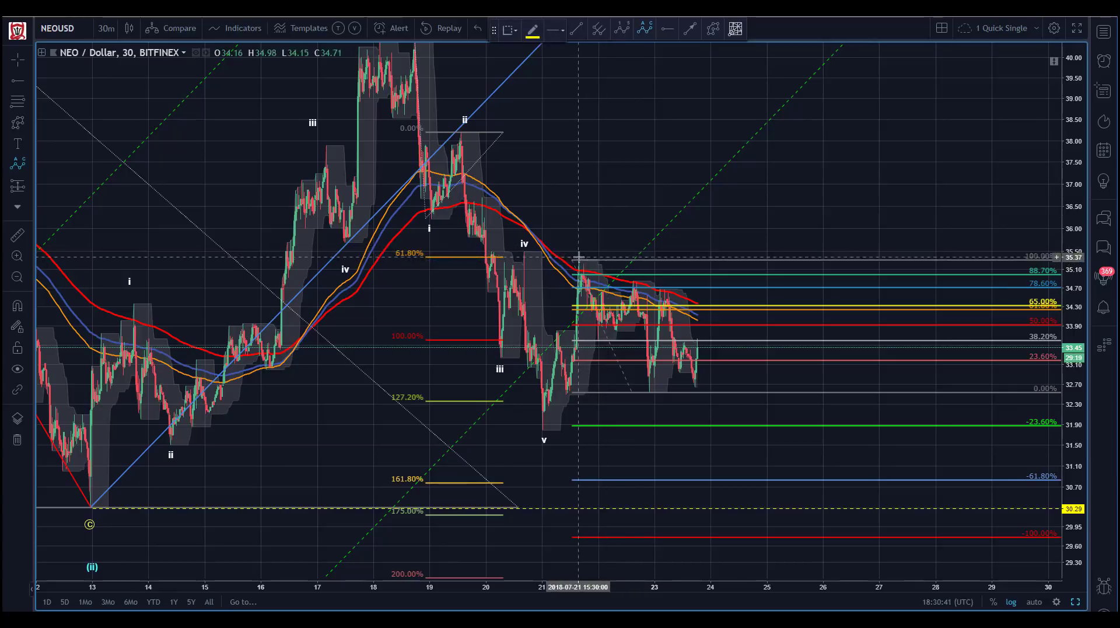
pyautogui.click(577, 261)
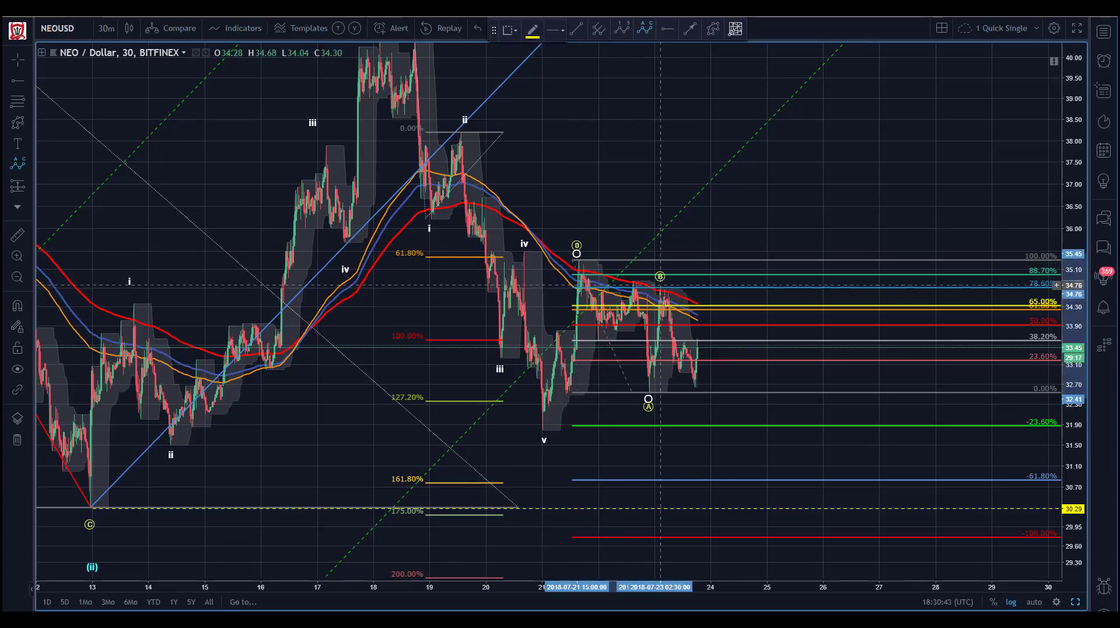
pyautogui.click(699, 416)
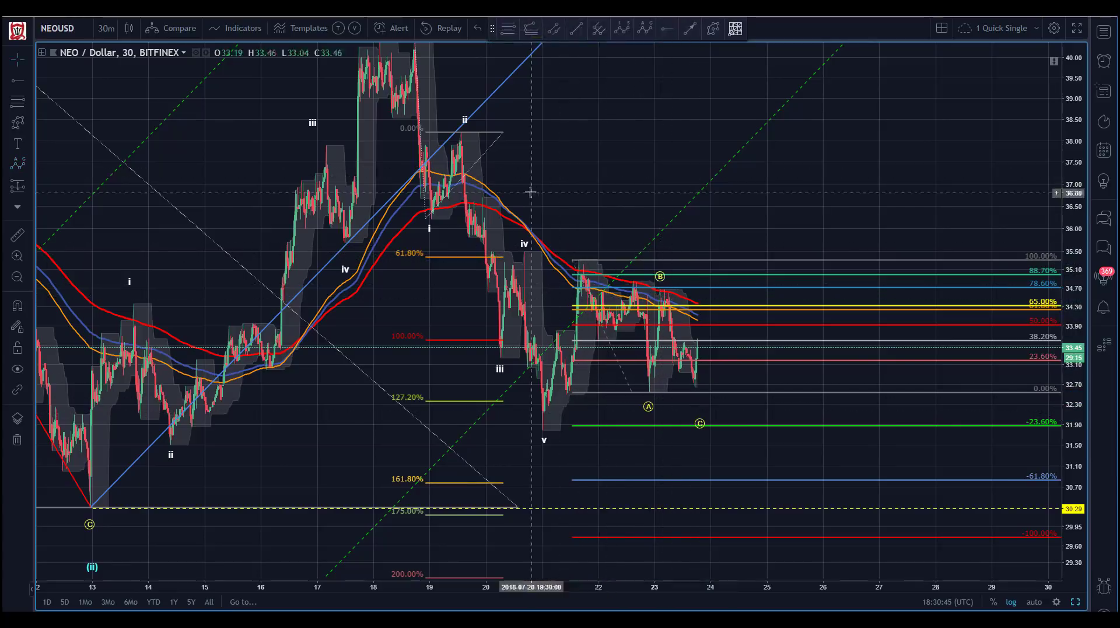
pyautogui.moveTo(701, 419); pyautogui.dragTo(689, 390)
pyautogui.click(612, 127)
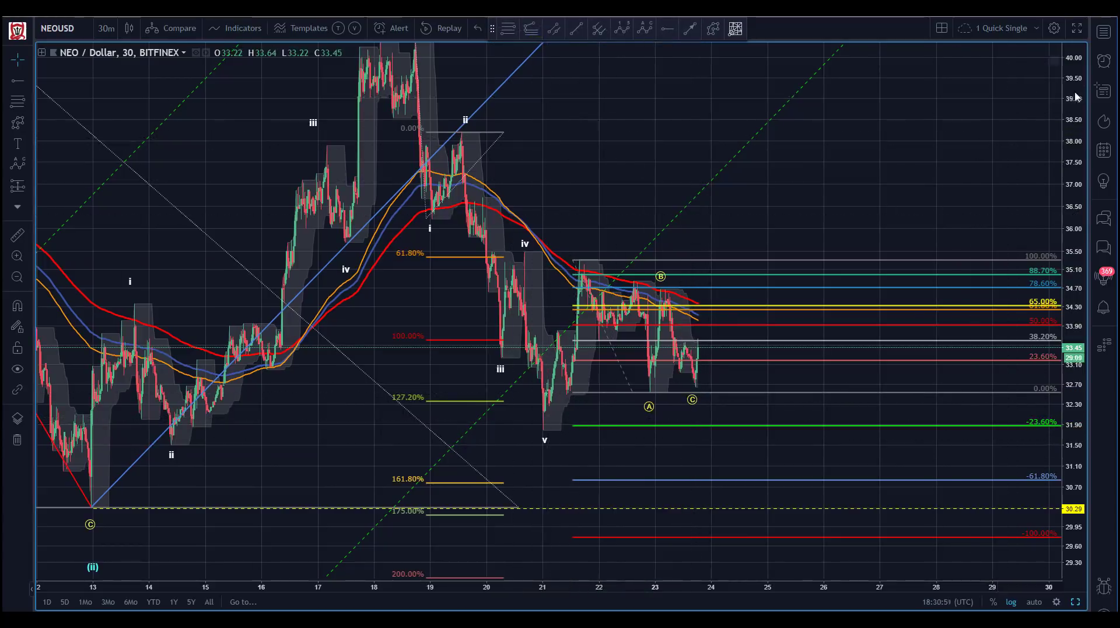
# - Delete the Fibonacci retracement spanning the 21 July high and the 32.53 low
pyautogui.moveTo(1077, 96); pyautogui.dragTo(1077, 120)
pyautogui.moveTo(675, 136); pyautogui.dragTo(723, 148)
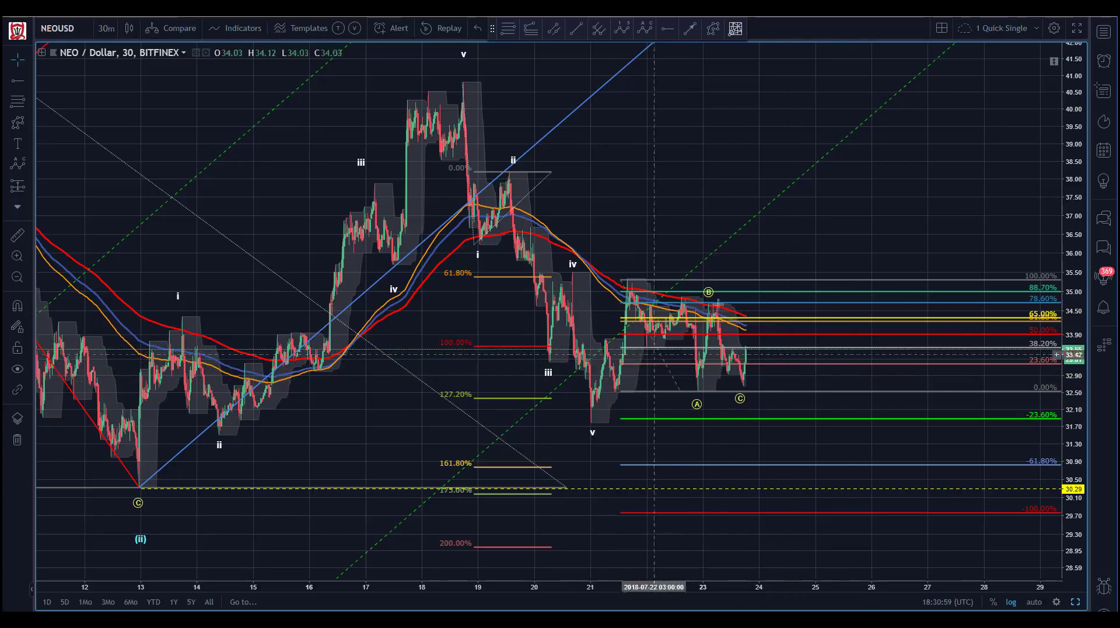
pyautogui.moveTo(620, 280); pyautogui.dragTo(621, 278)
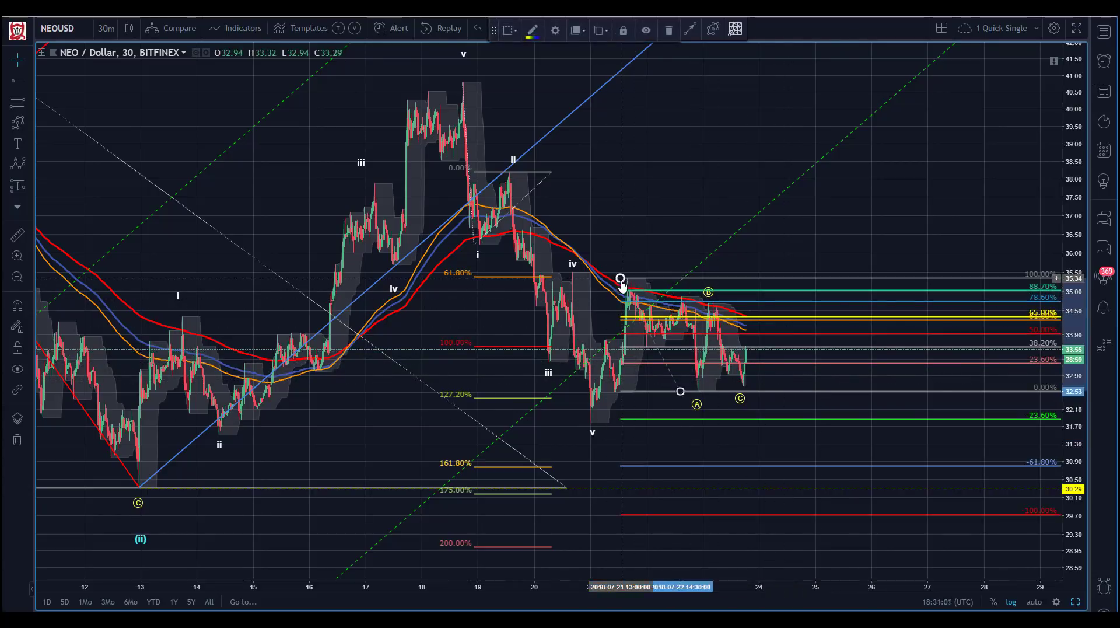
pyautogui.press('Delete')
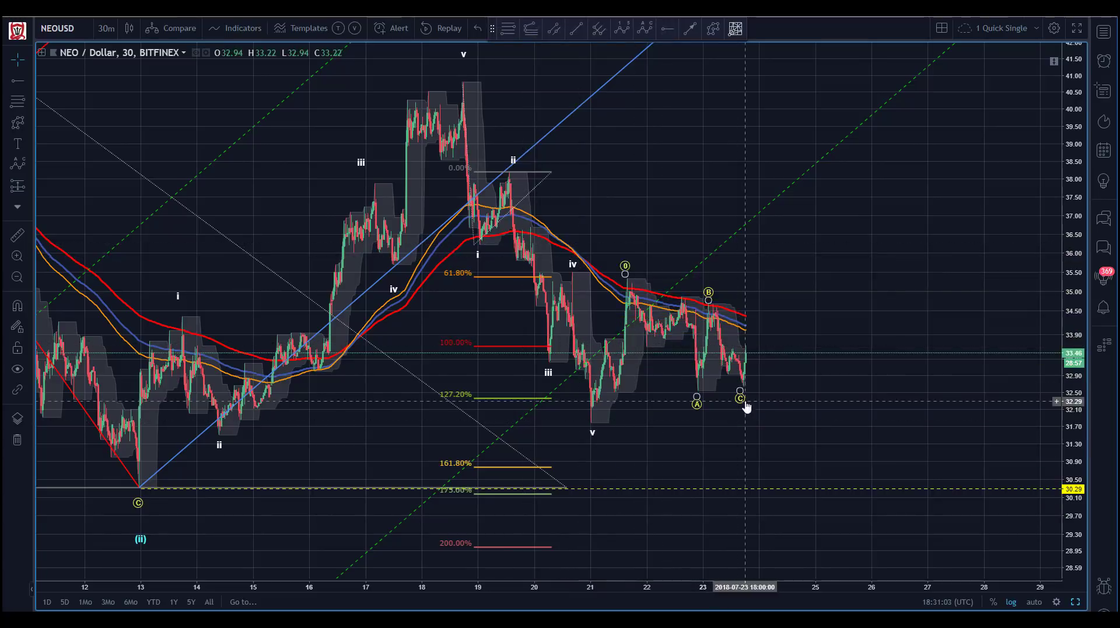
pyautogui.moveTo(664, 165); pyautogui.dragTo(602, 187)
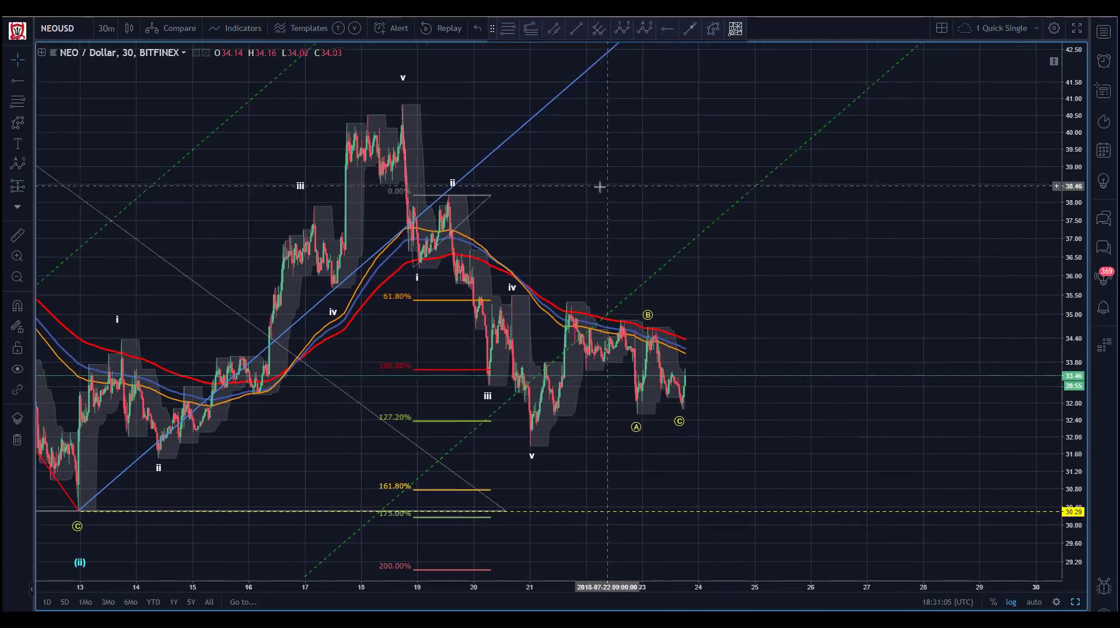
# - Draw a projected five-leg path from the 23 July low through about 35.59, 34.5, 39.9 and 38, ending near 42 on 26 July
pyautogui.click(713, 29)
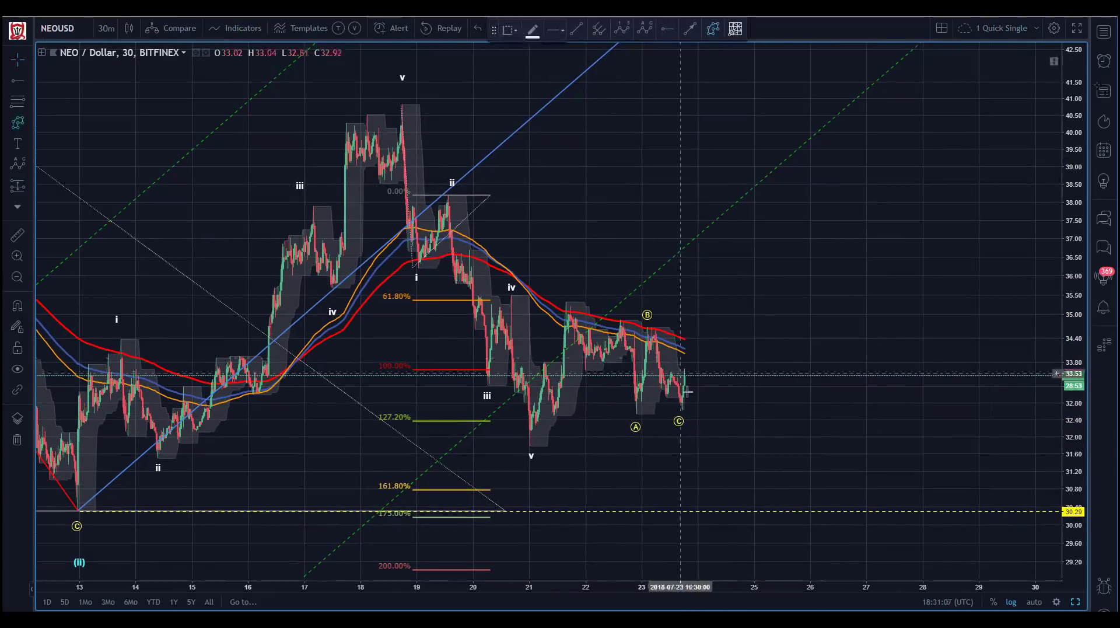
pyautogui.click(682, 405)
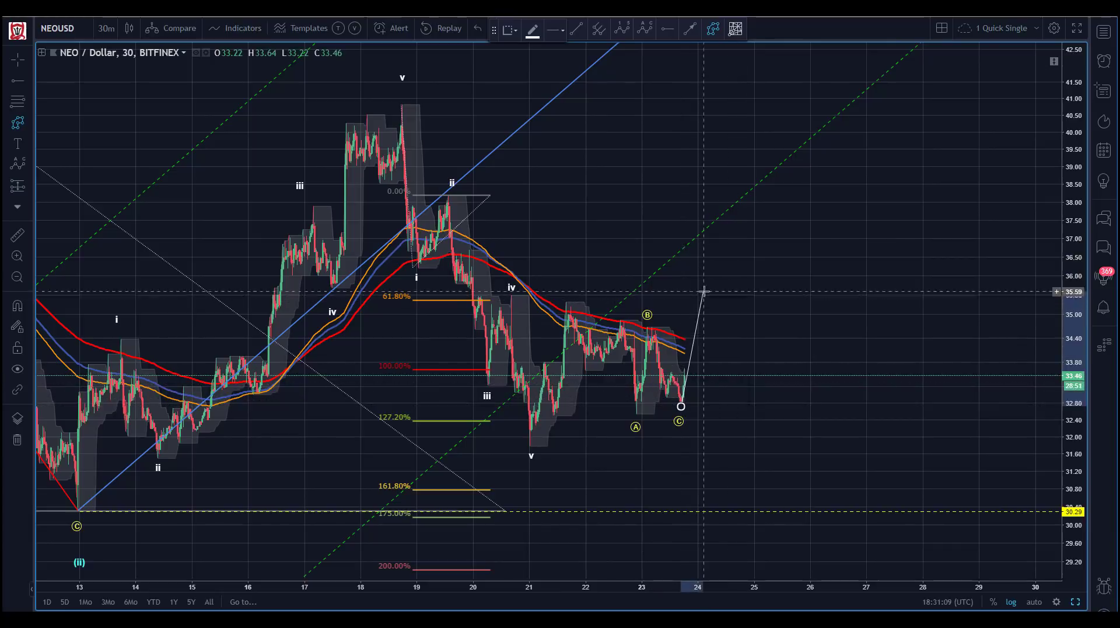
pyautogui.click(731, 336)
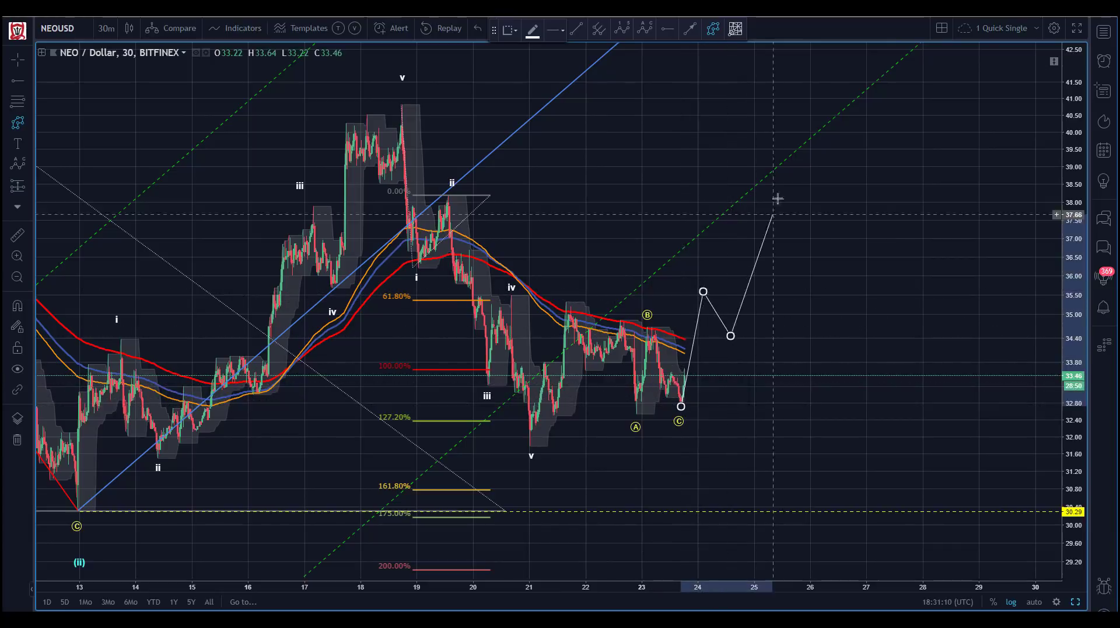
pyautogui.click(821, 201)
pyautogui.click(862, 65)
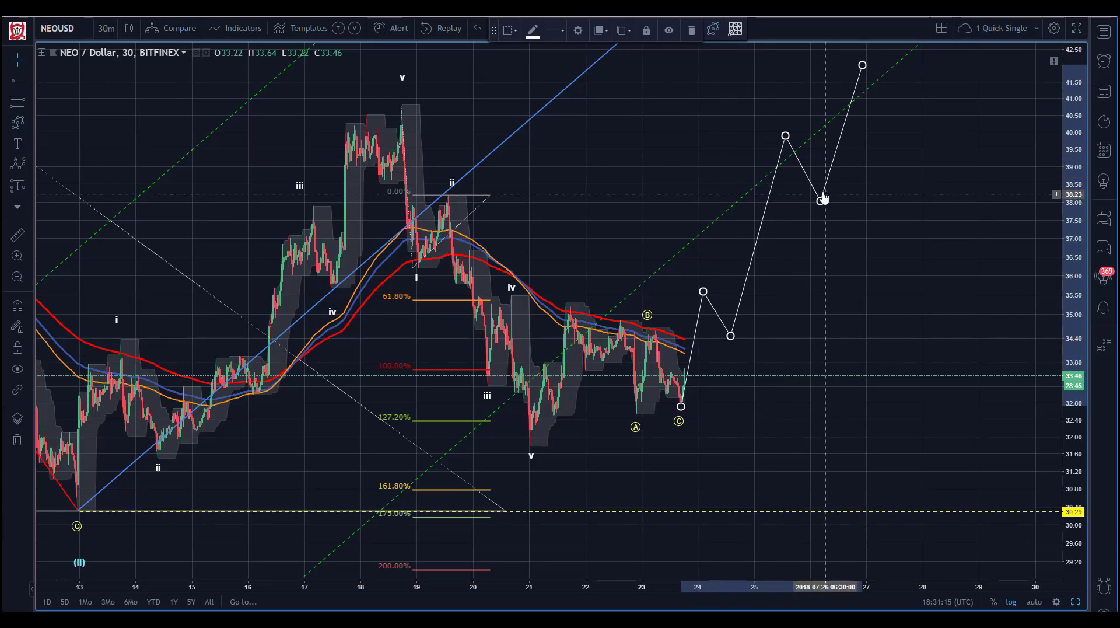
pyautogui.moveTo(821, 201); pyautogui.dragTo(827, 202)
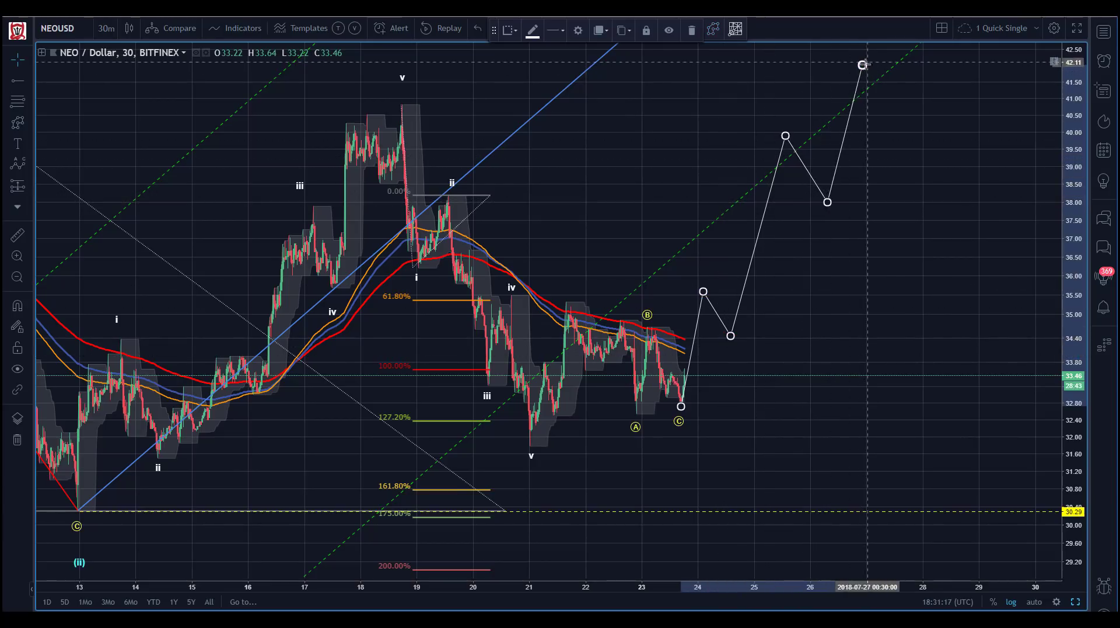
pyautogui.click(635, 148)
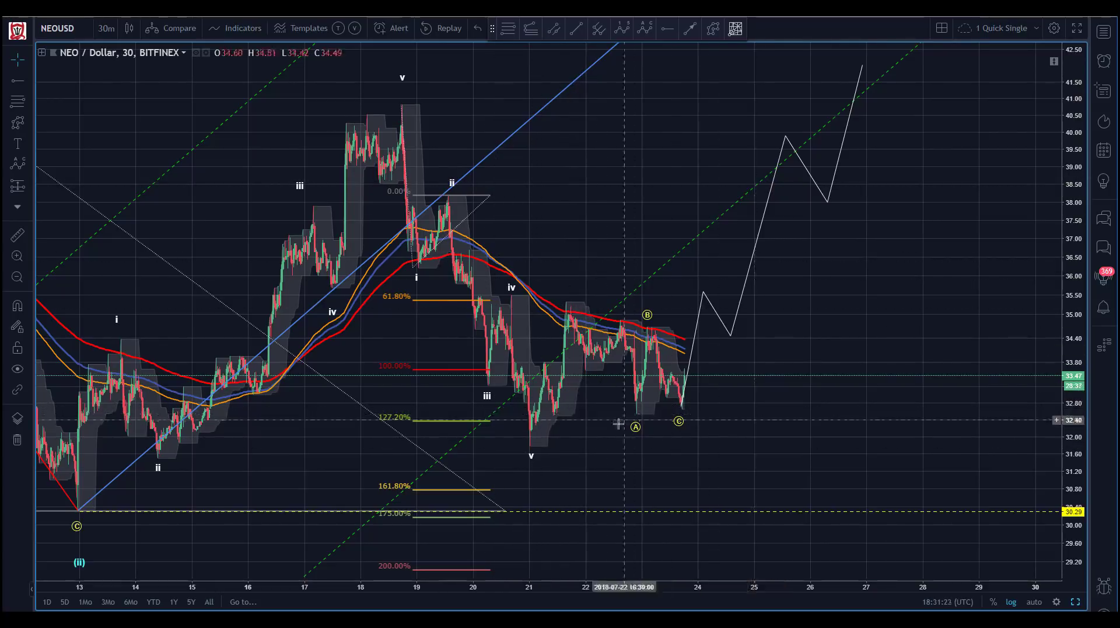
# - Move circled A to 33.51 at the start of 22 July and circled B to about 34.98 above the 22 July afternoon high
pyautogui.click(636, 432)
pyautogui.moveTo(636, 430); pyautogui.dragTo(591, 387)
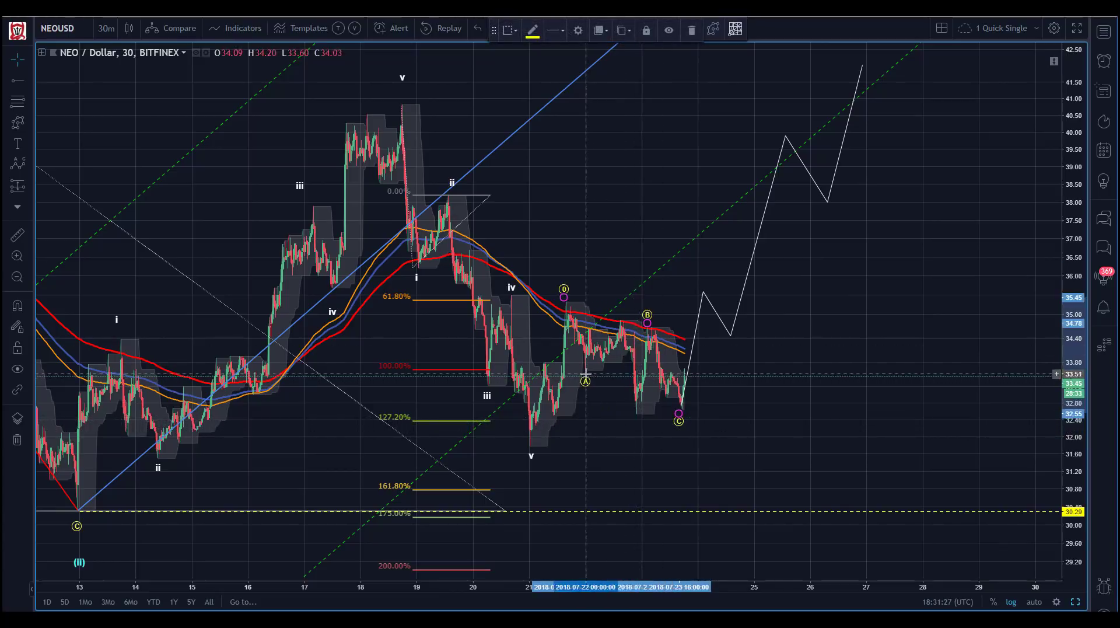
pyautogui.moveTo(647, 325); pyautogui.dragTo(625, 314)
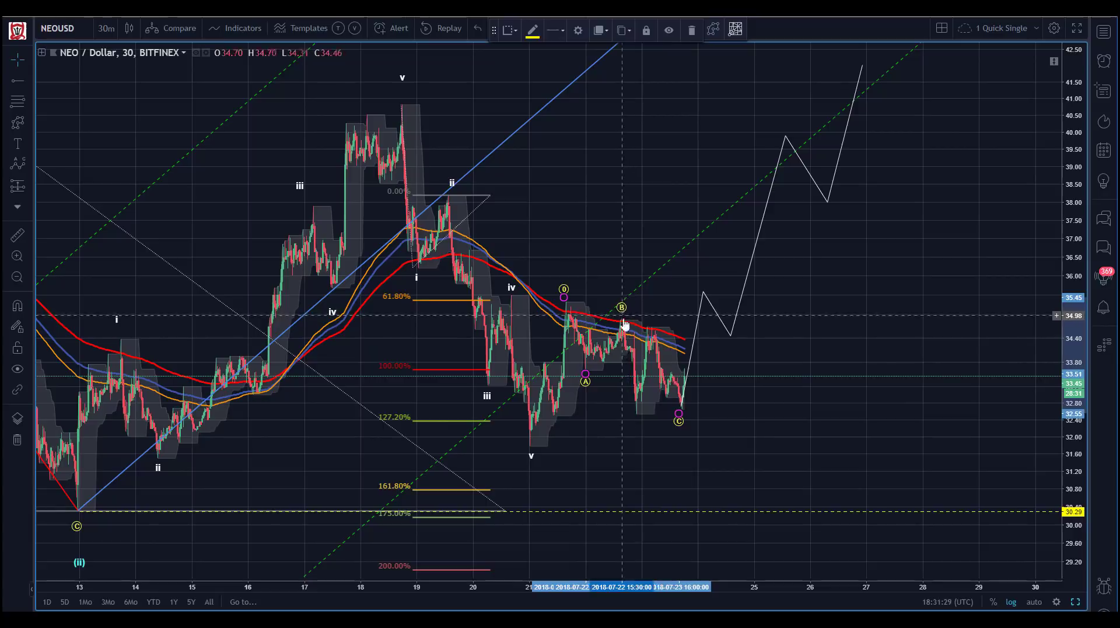
pyautogui.click(703, 427)
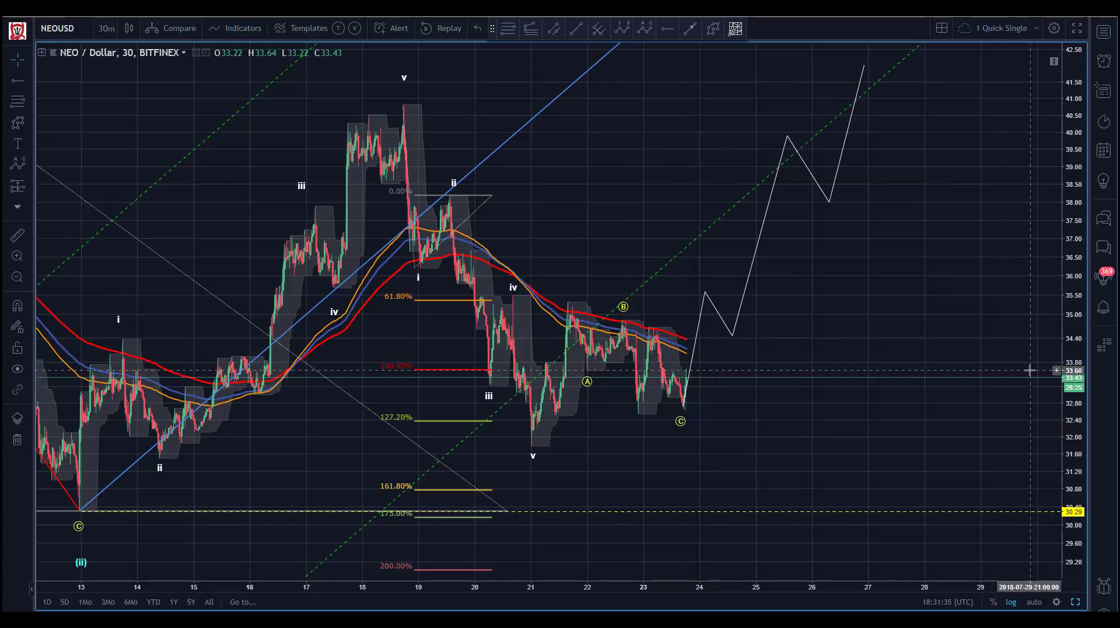
# - Draw a Fibonacci retracement from the 13 July low at 30.30 up to the wave v high at 40.80
pyautogui.moveTo(202, 211); pyautogui.dragTo(324, 204)
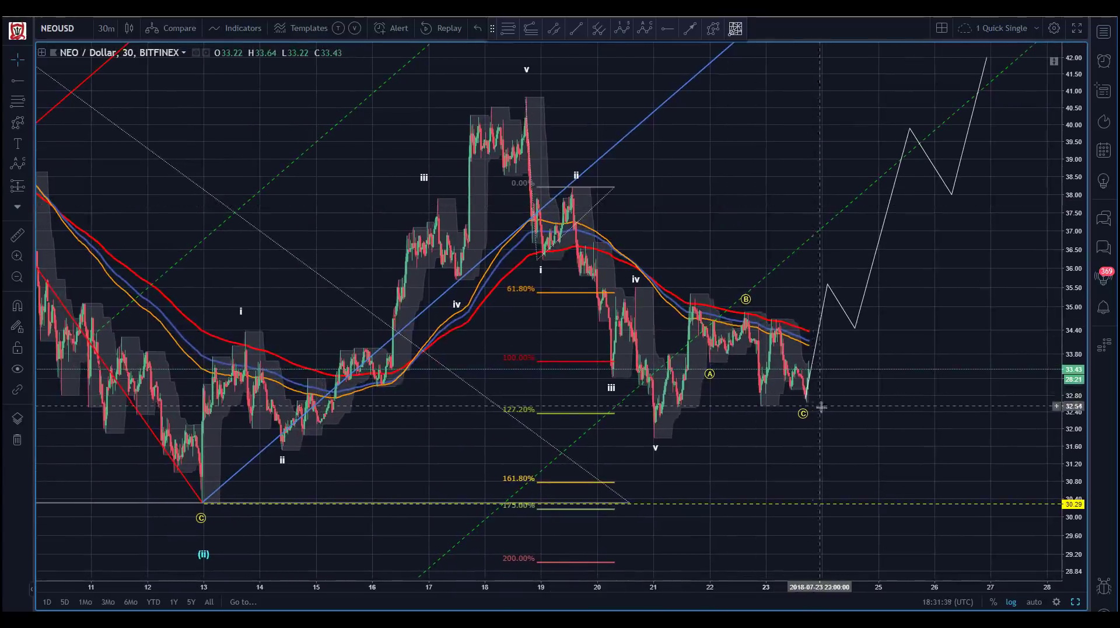
pyautogui.click(505, 28)
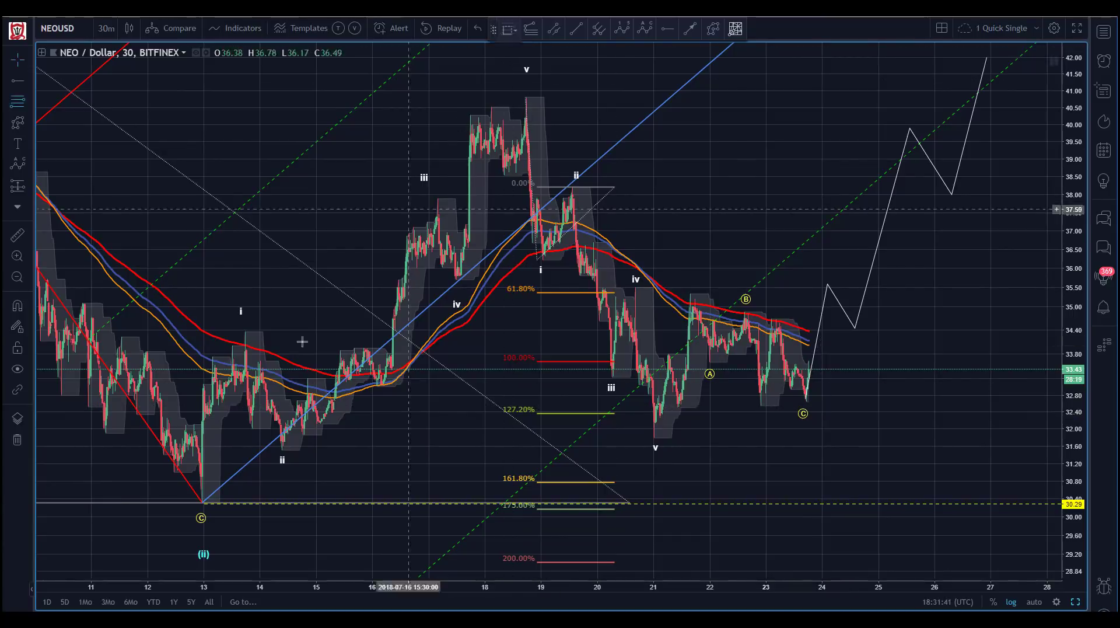
pyautogui.click(204, 502)
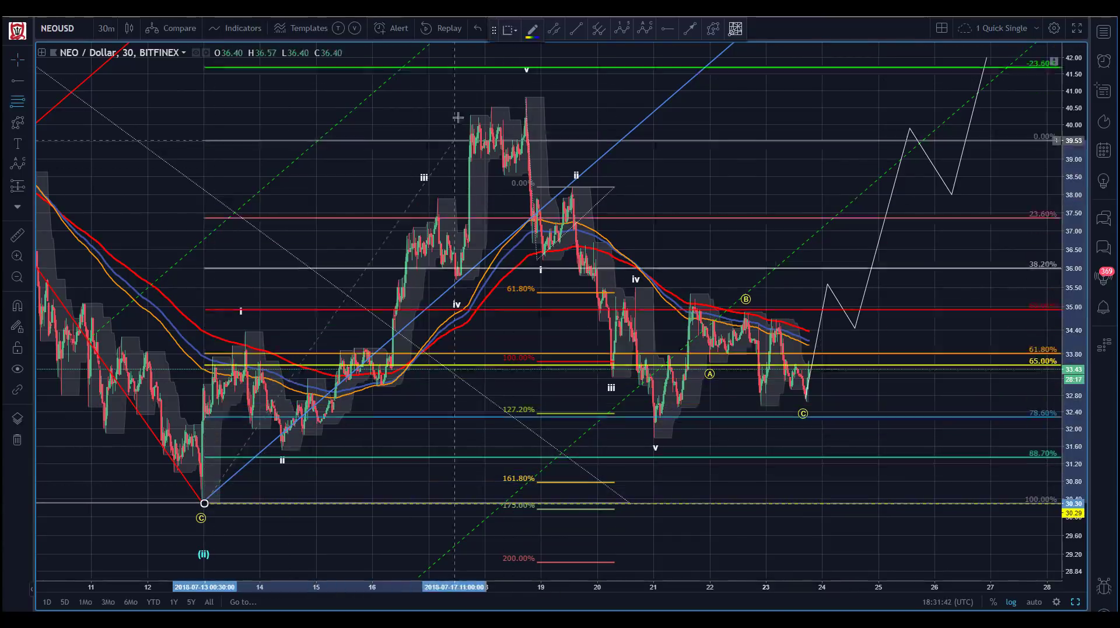
pyautogui.click(489, 97)
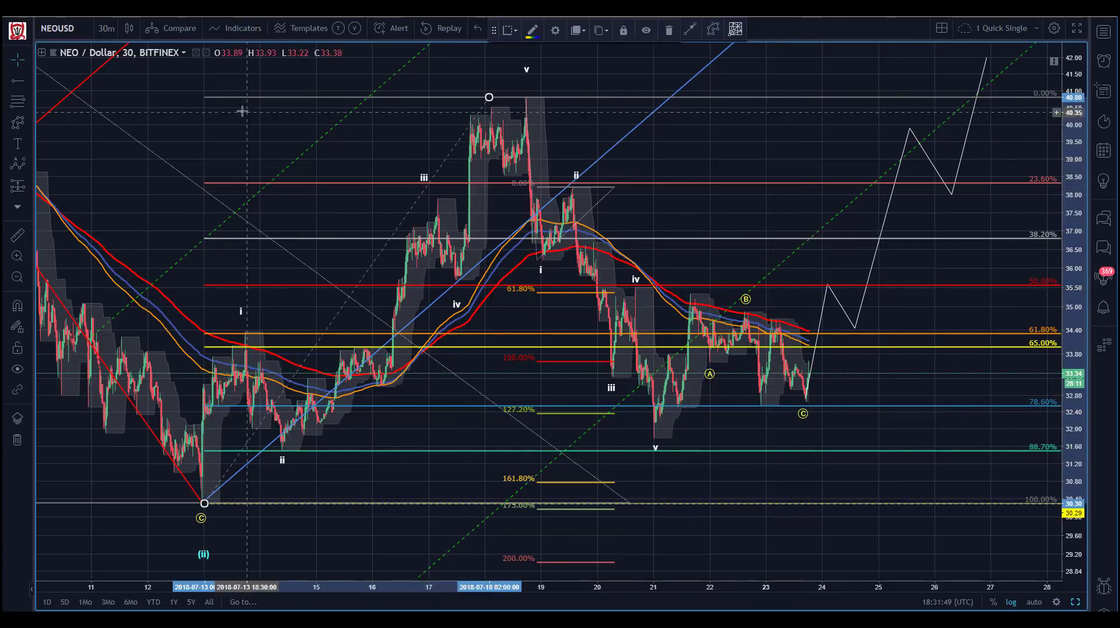
pyautogui.moveTo(251, 127); pyautogui.dragTo(224, 126)
pyautogui.click(665, 285)
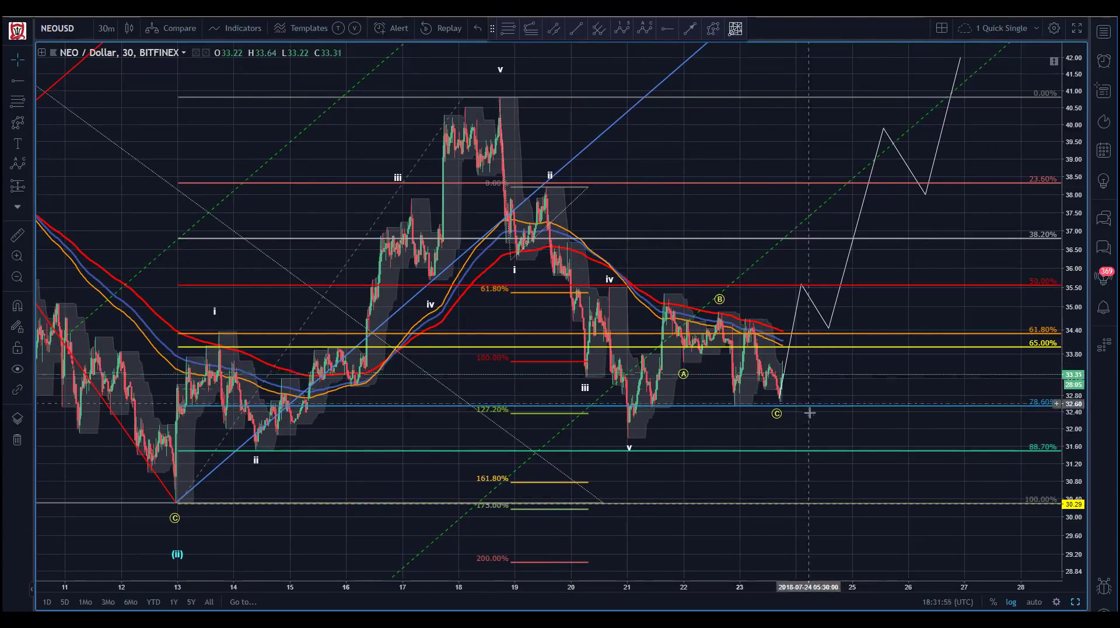
# - Lower the projected path's first pullback to between the 61.80% and 65.00% retracement levels on 24 July
pyautogui.click(861, 400)
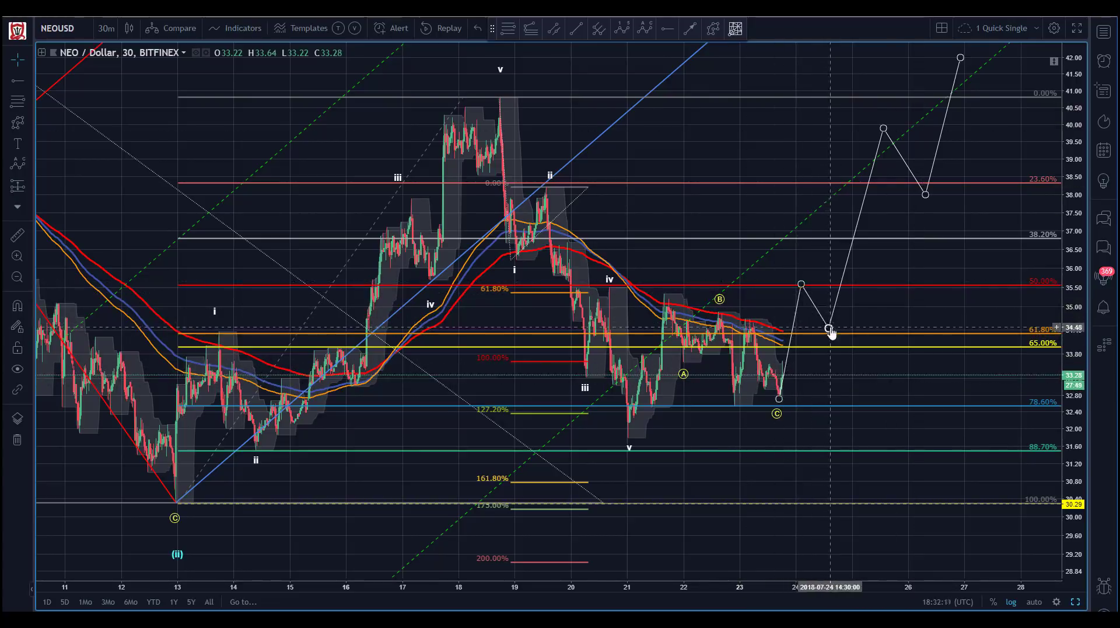
pyautogui.moveTo(831, 332); pyautogui.dragTo(840, 341)
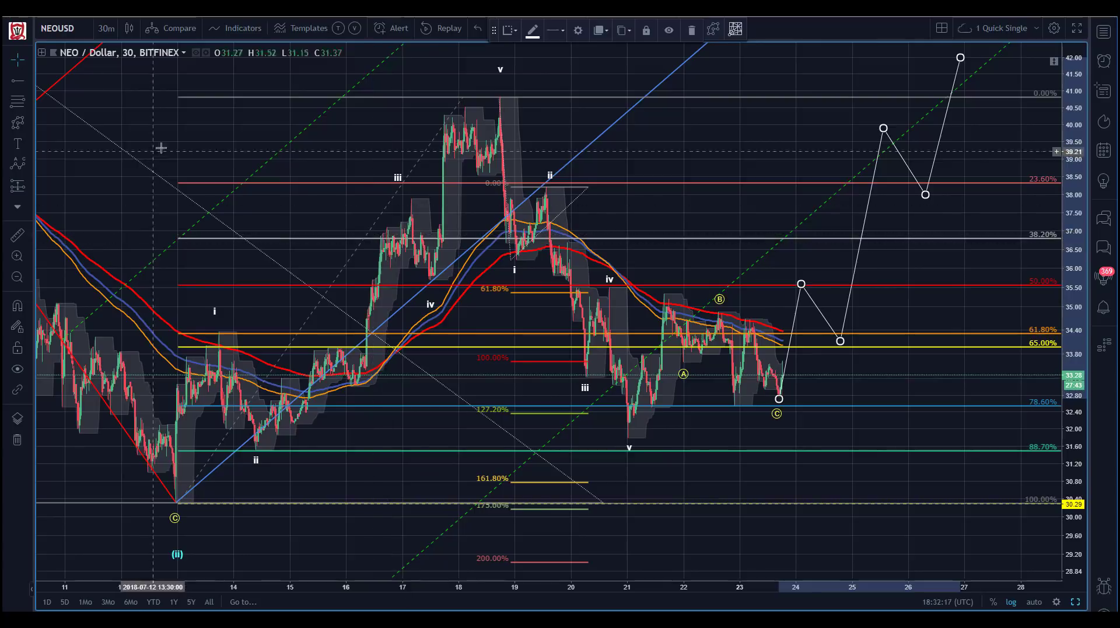
pyautogui.moveTo(160, 146); pyautogui.dragTo(243, 132)
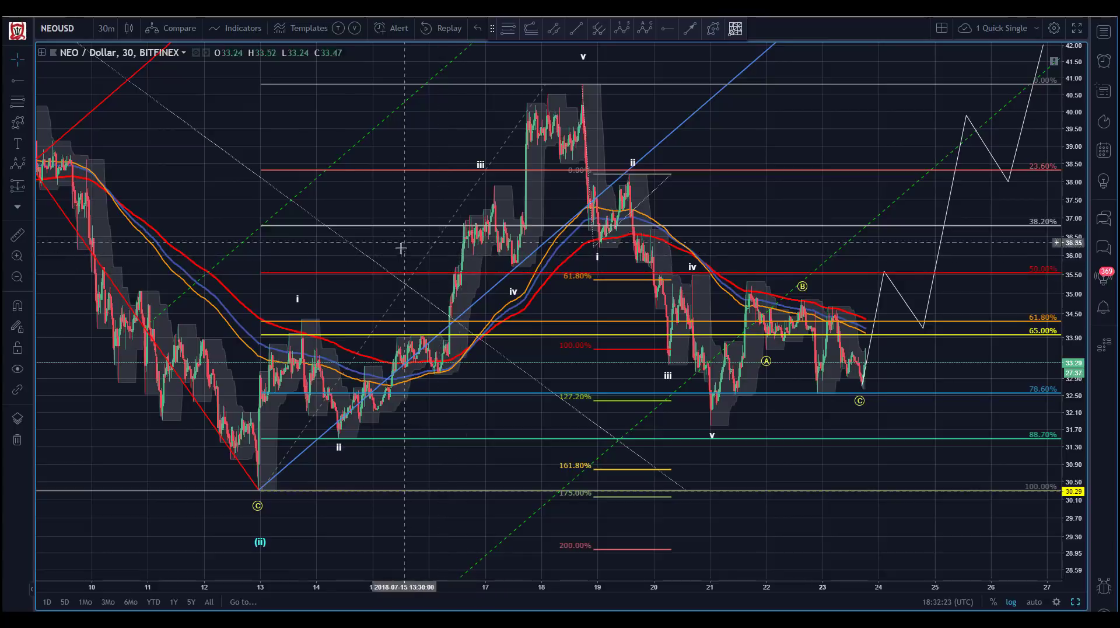
# - Examine circled C and the projected path against the retracement levels of the rise from the 13 July low
pyautogui.moveTo(258, 116); pyautogui.dragTo(232, 120)
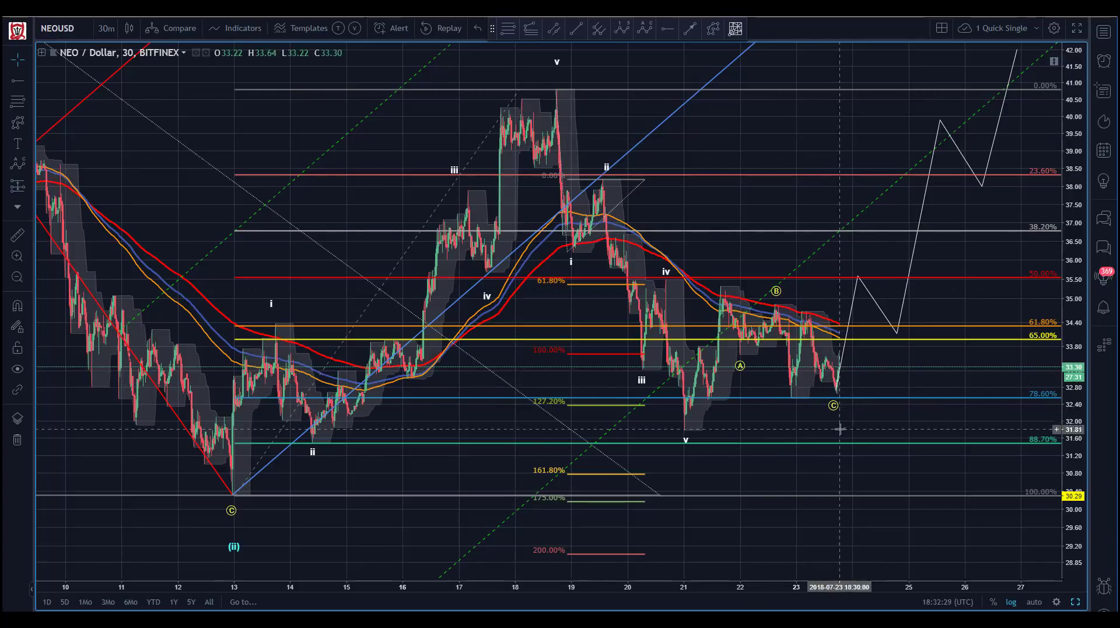
pyautogui.click(837, 396)
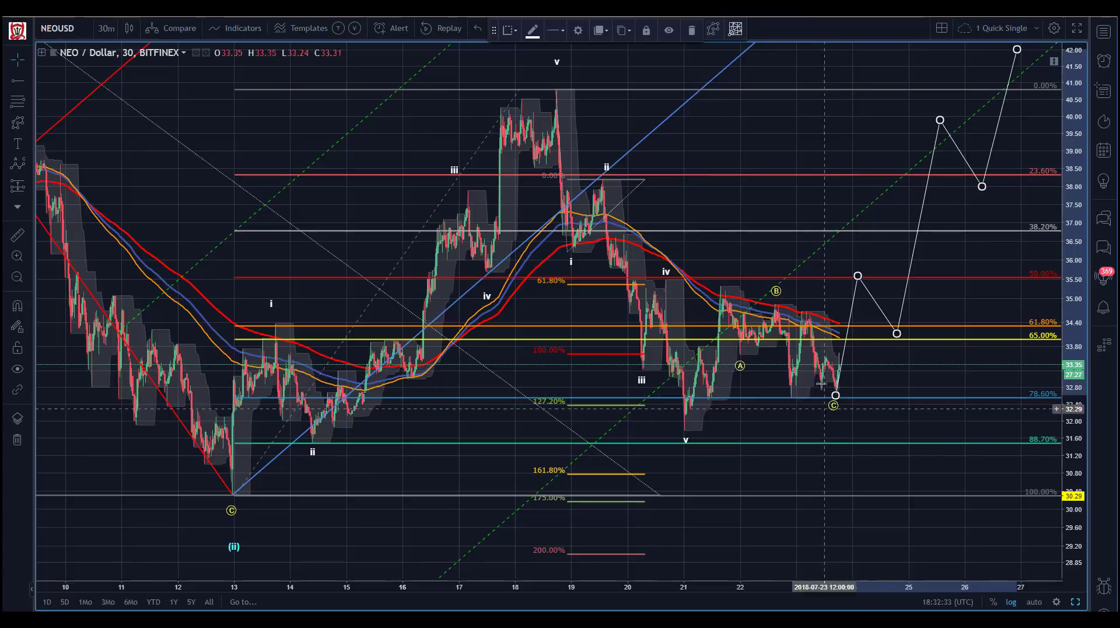
pyautogui.moveTo(762, 156)
pyautogui.mouseDown()
pyautogui.moveTo(700, 151)
pyautogui.moveTo(736, 161)
pyautogui.mouseUp()
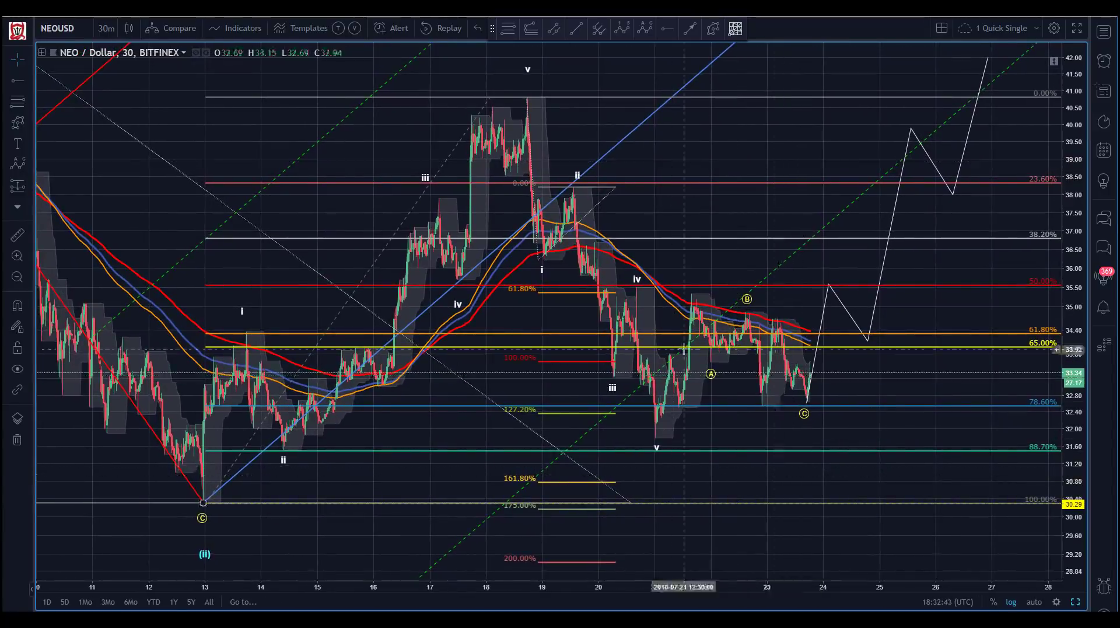
pyautogui.moveTo(735, 151); pyautogui.dragTo(705, 160)
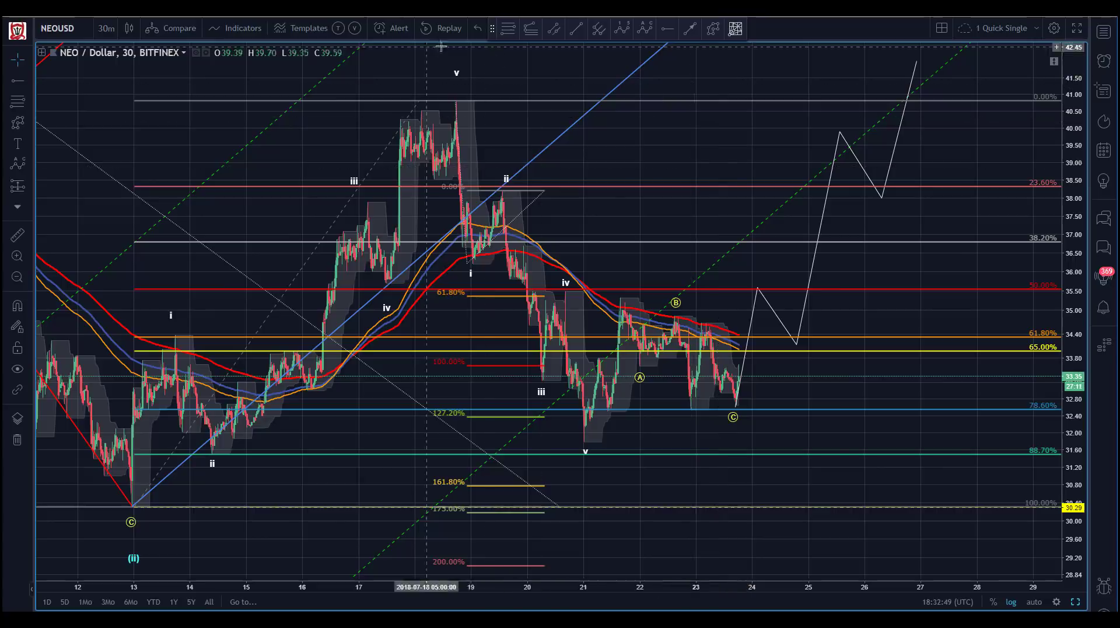
pyautogui.click(718, 394)
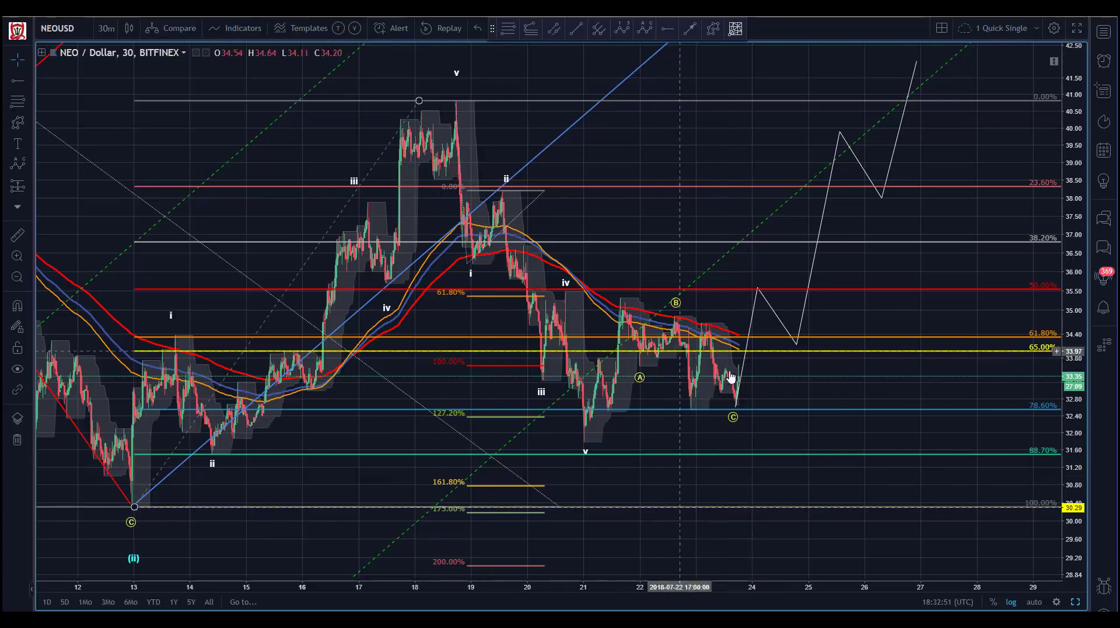
pyautogui.moveTo(187, 131); pyautogui.dragTo(315, 112)
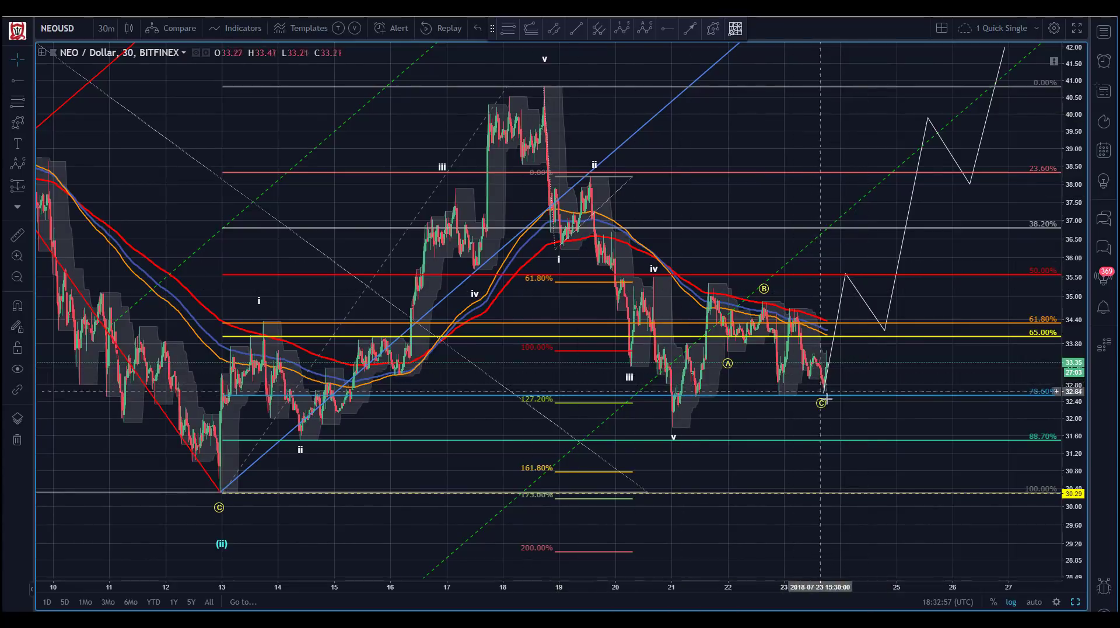
pyautogui.click(873, 316)
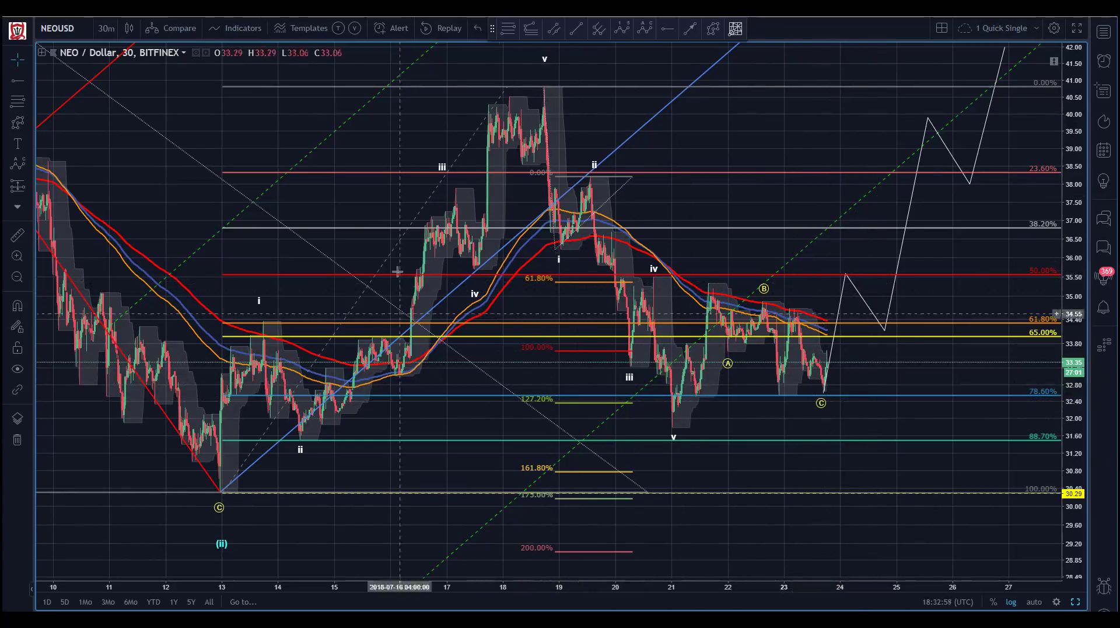
pyautogui.click(458, 257)
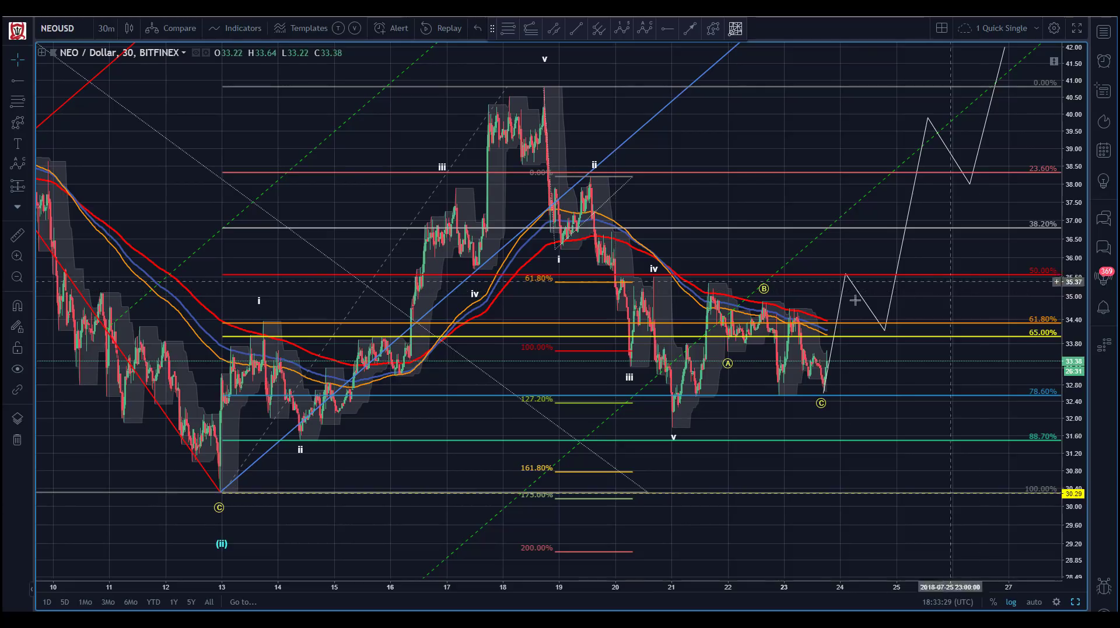
pyautogui.moveTo(758, 132); pyautogui.dragTo(716, 127)
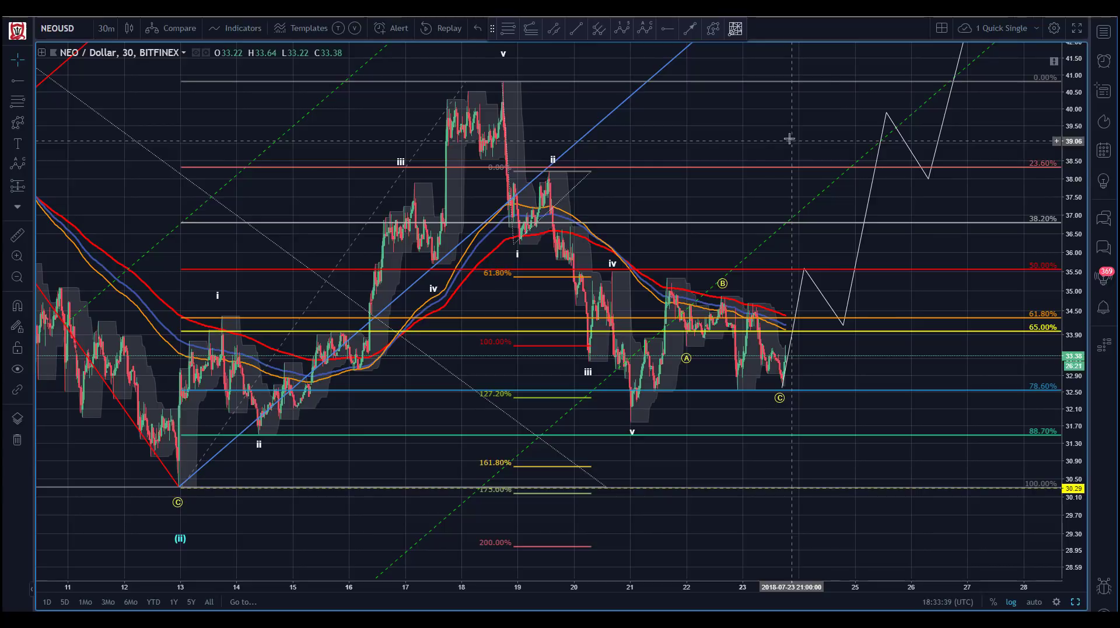
pyautogui.moveTo(748, 144); pyautogui.dragTo(785, 146)
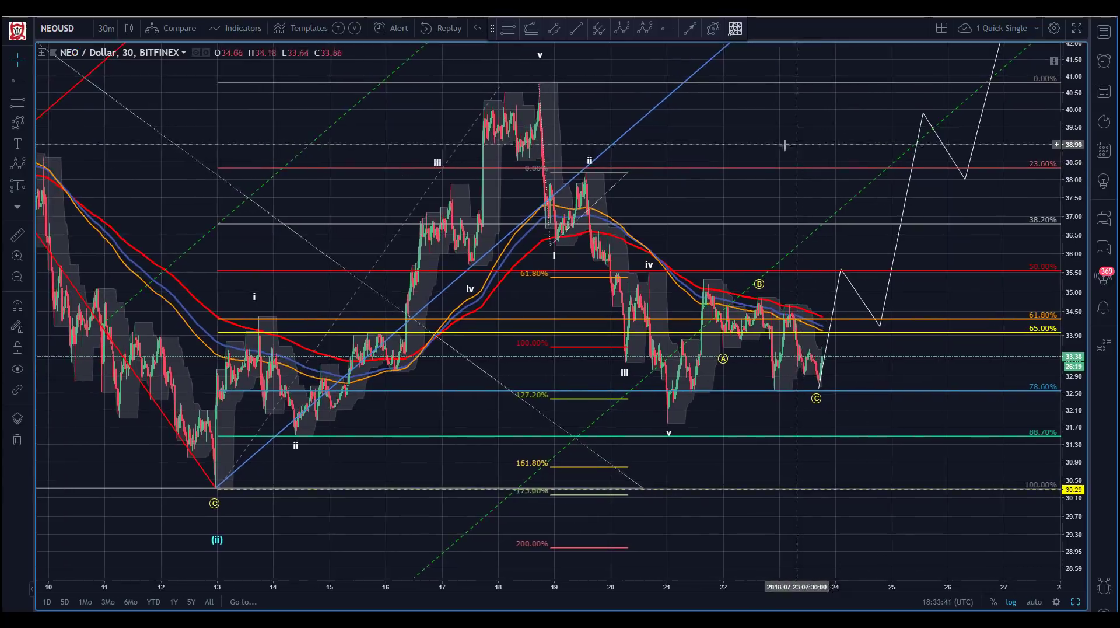